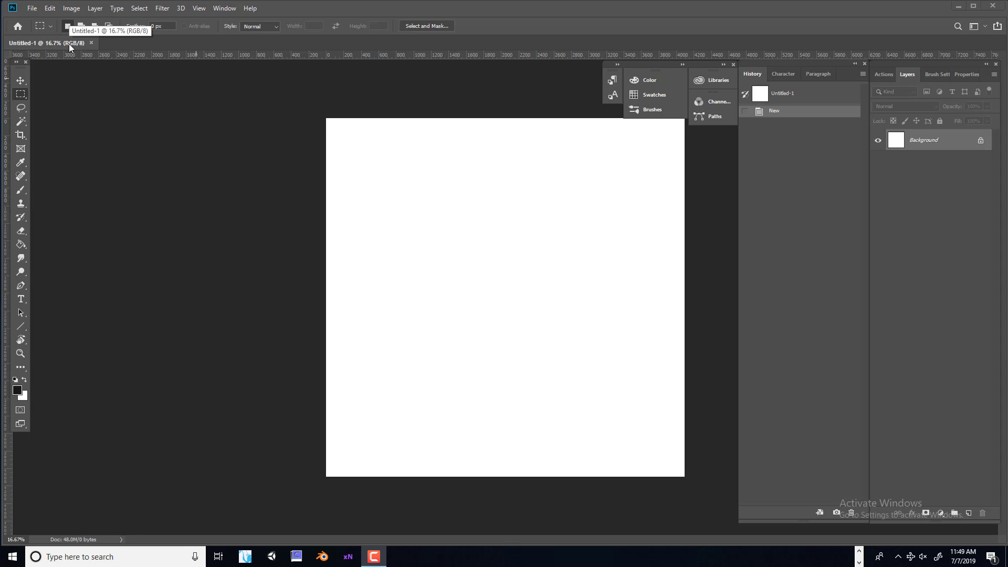
Step: Review the width, height and resolution settings for a new document without creating one
{"action": "left_click", "coordinate": [32, 9]}
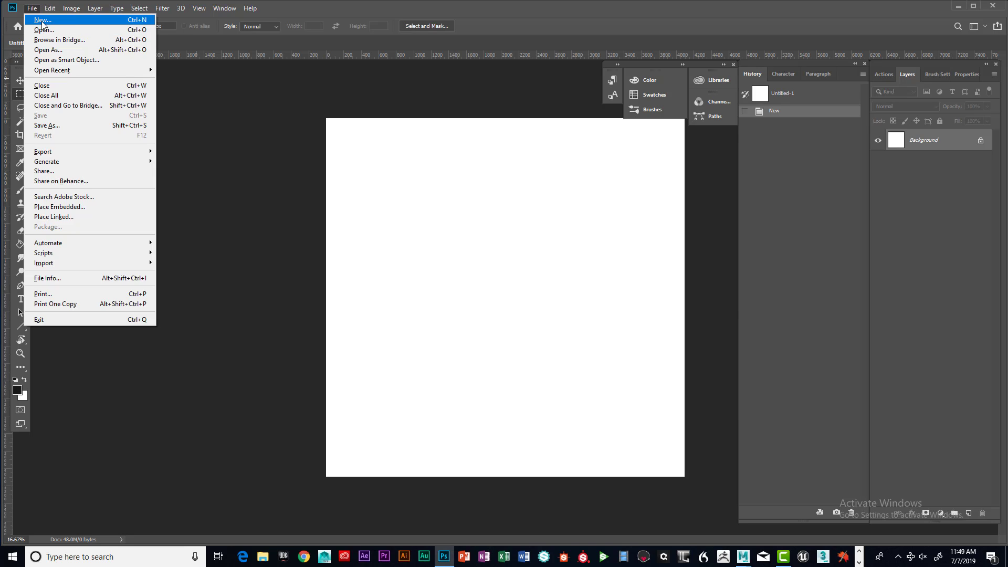
{"action": "left_click", "coordinate": [42, 22]}
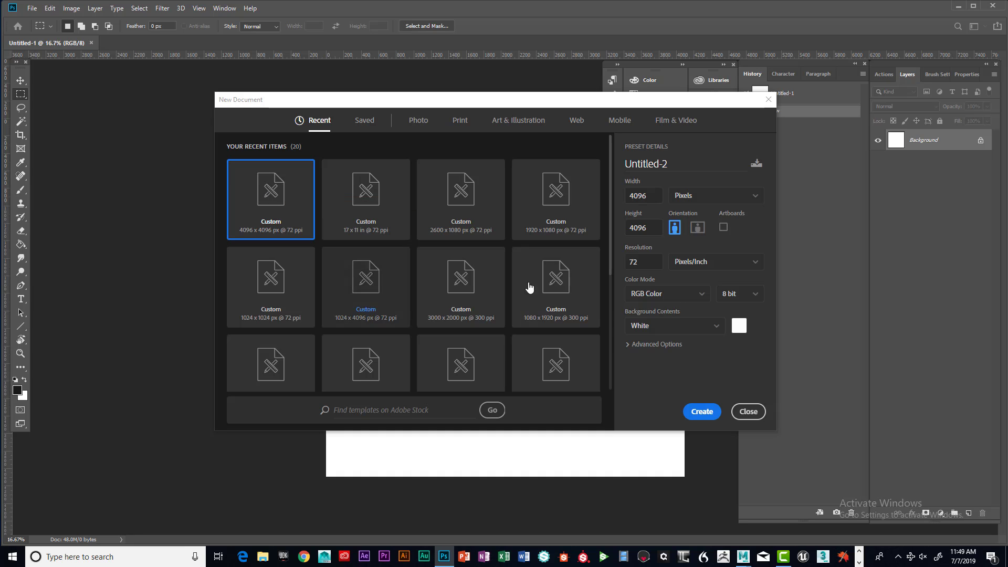
{"action": "left_click_drag", "start_coordinate": [650, 195], "coordinate": [613, 197]}
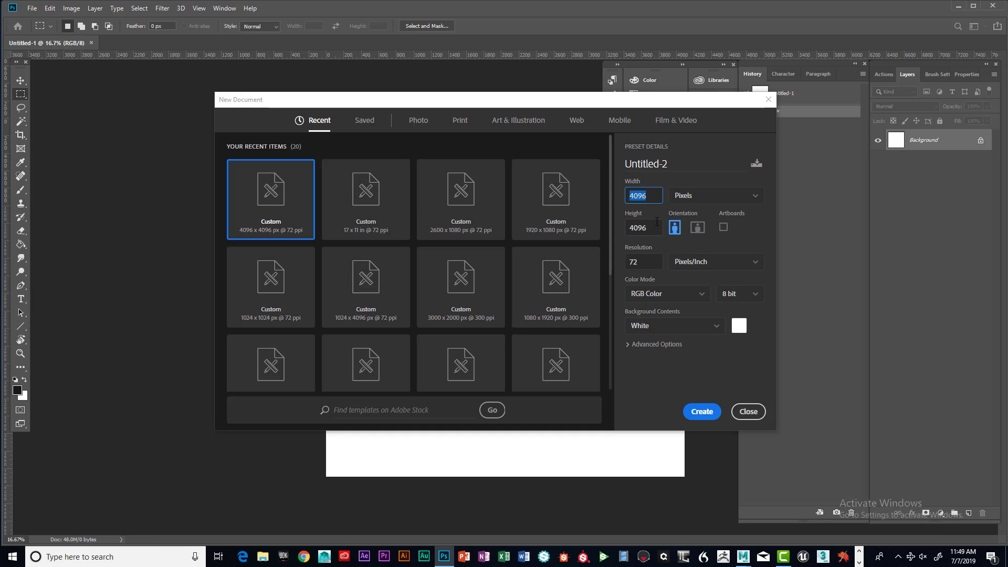
{"action": "key", "text": "Tab"}
{"action": "key", "text": "Tab"}
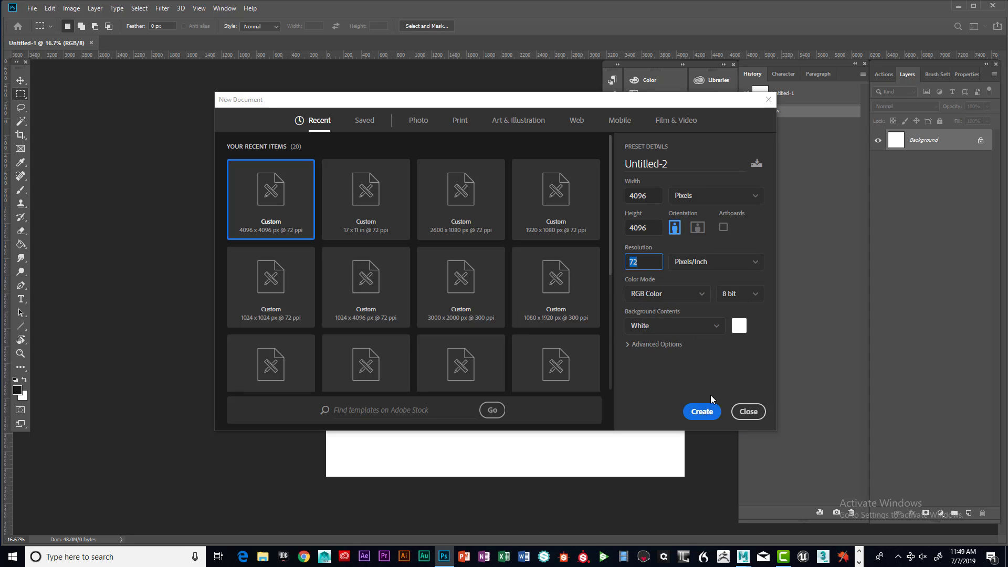
{"action": "left_click", "coordinate": [767, 101]}
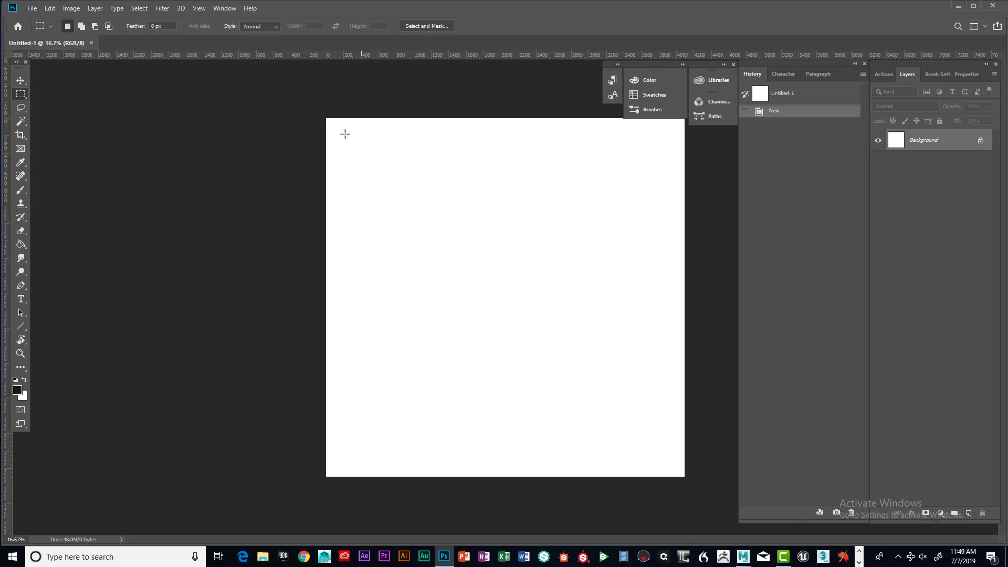
Step: Browse for files to open in the sourceimages folder of the Exercise_04 project on the ANI_235 (G:) drive
{"action": "left_click", "coordinate": [33, 8]}
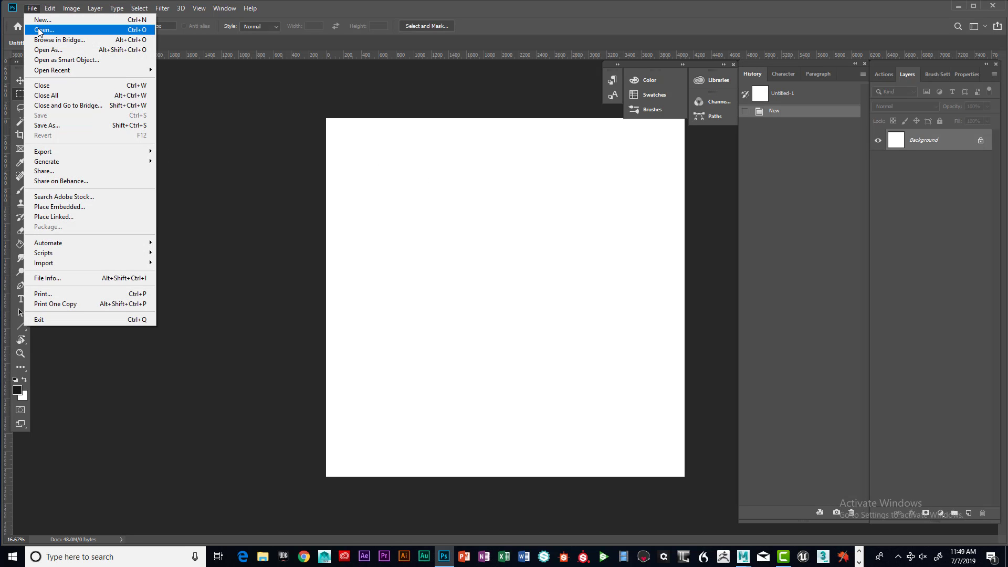
{"action": "left_click", "coordinate": [39, 30]}
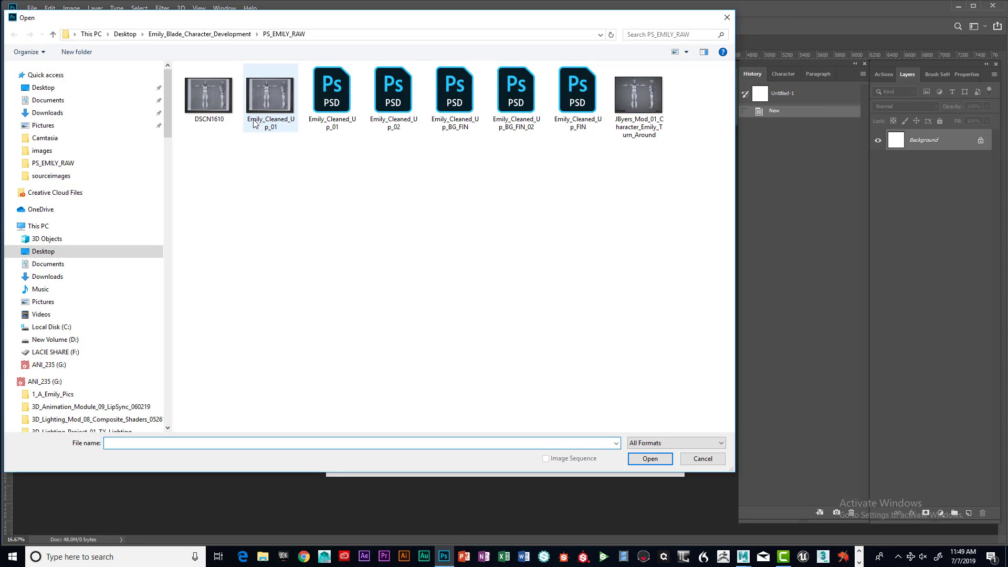
{"action": "left_click", "coordinate": [53, 35]}
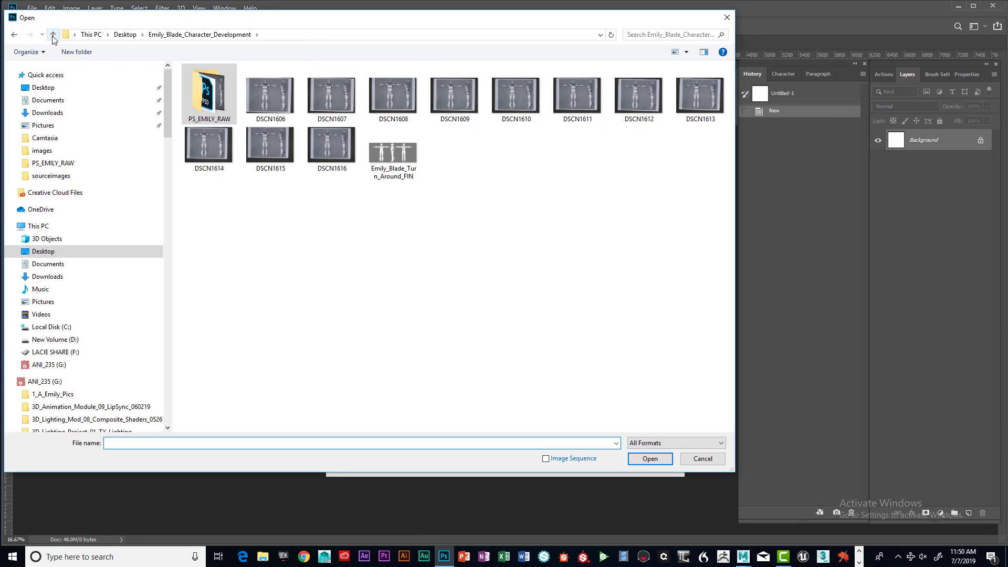
{"action": "left_click", "coordinate": [70, 366]}
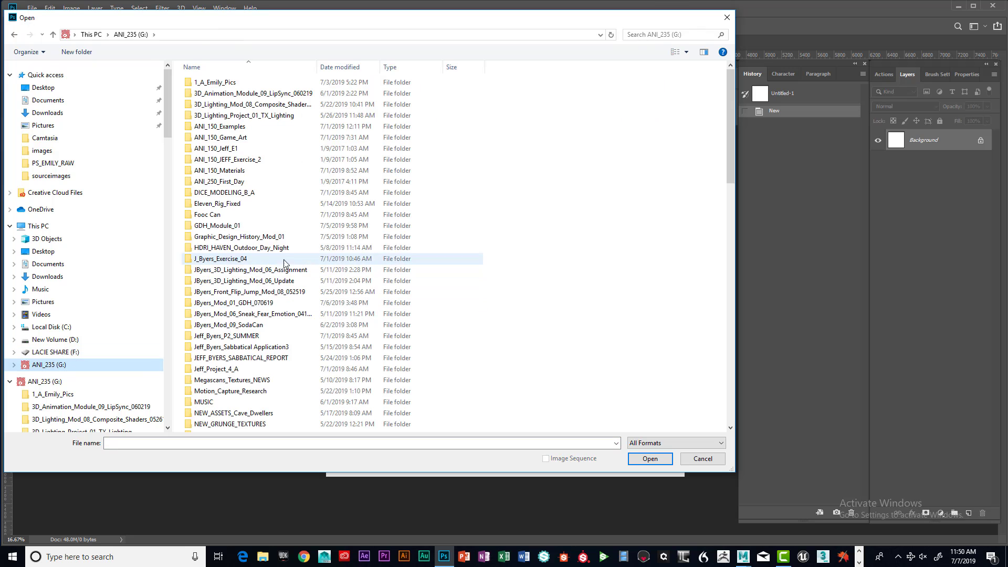
{"action": "double_click", "coordinate": [251, 259]}
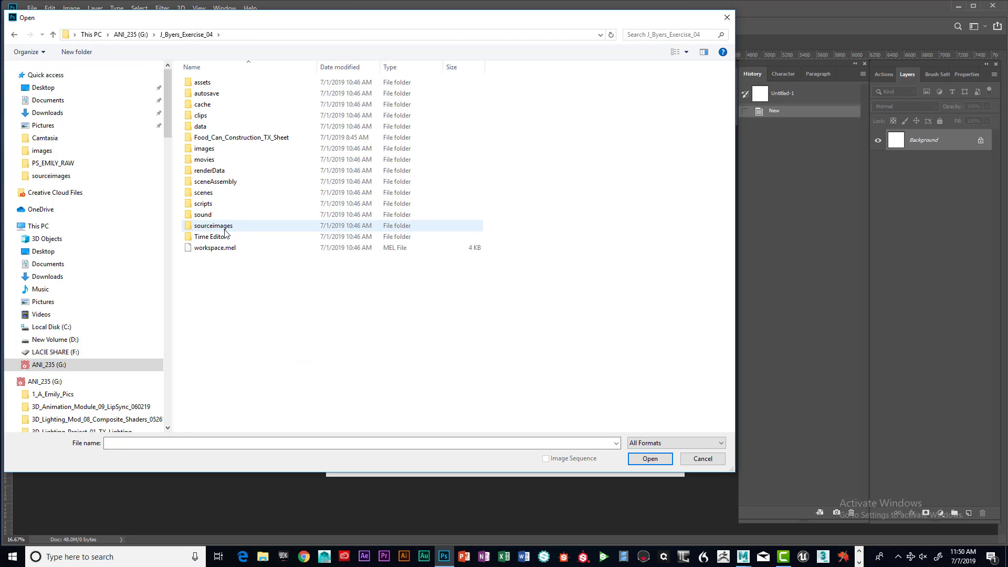
{"action": "double_click", "coordinate": [225, 229]}
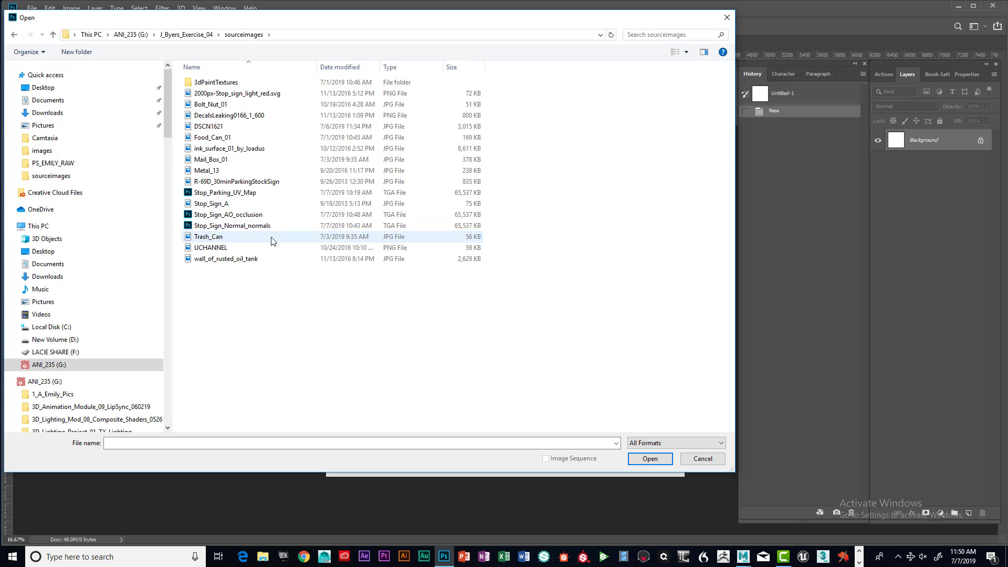
Step: Open the Stop_Parking_UV_Map, Stop_Sign_AO_occlusion and Stop_Sign_Normal_normals TGA files together
{"action": "left_click", "coordinate": [256, 216]}
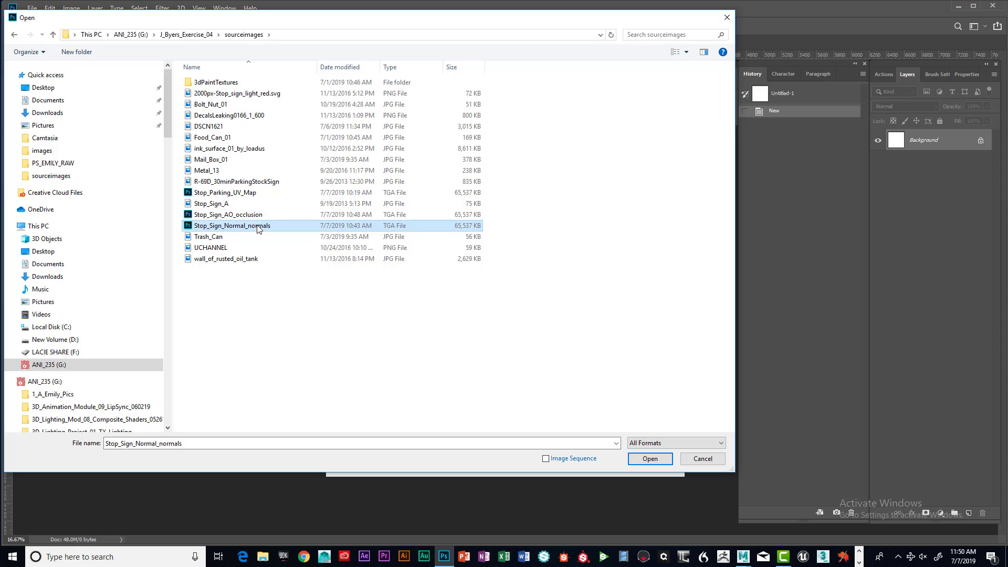
{"action": "left_click", "coordinate": [234, 193]}
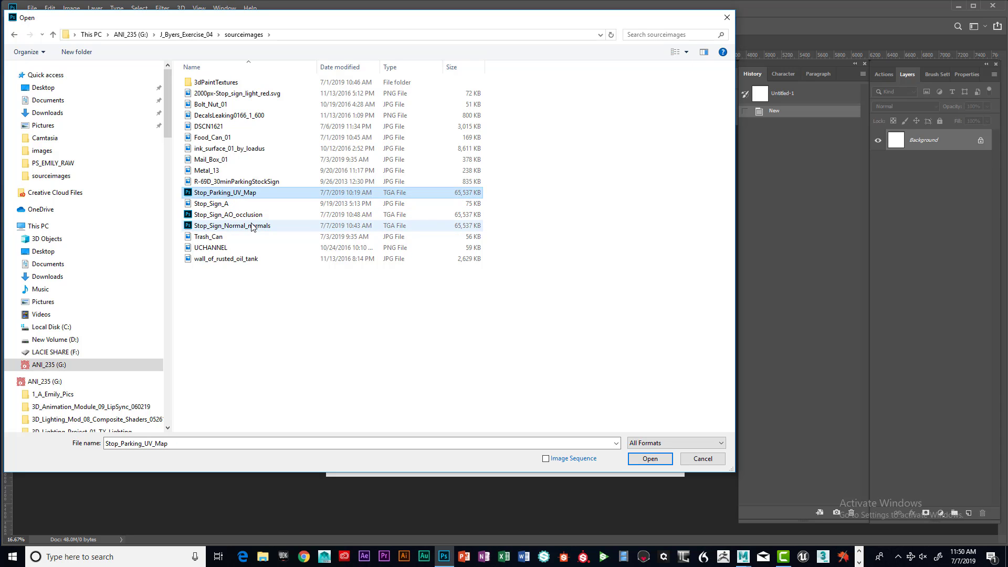
{"action": "left_click", "coordinate": [249, 216], "text": "ctrl"}
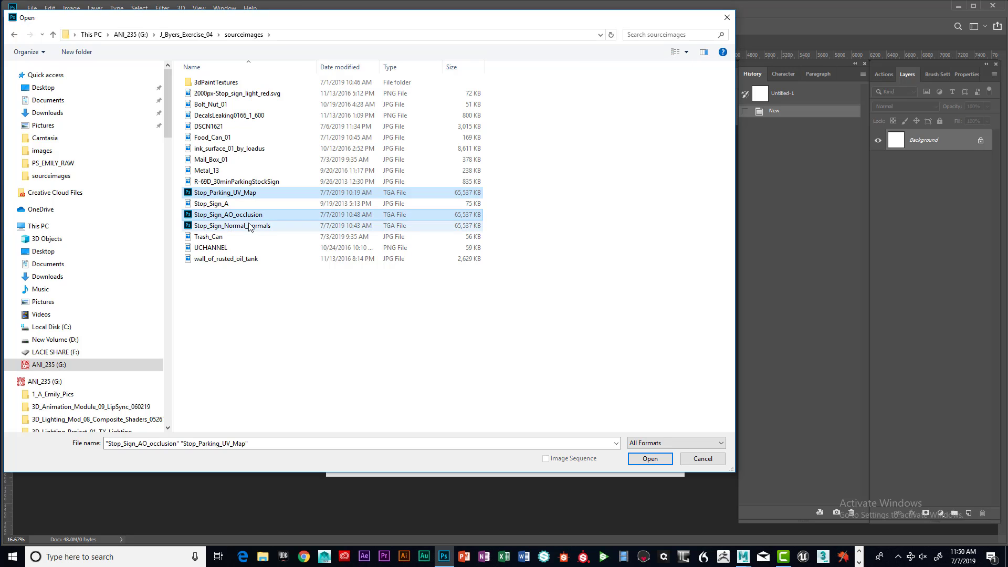
{"action": "left_click", "coordinate": [251, 226], "text": "ctrl"}
{"action": "left_click", "coordinate": [650, 459]}
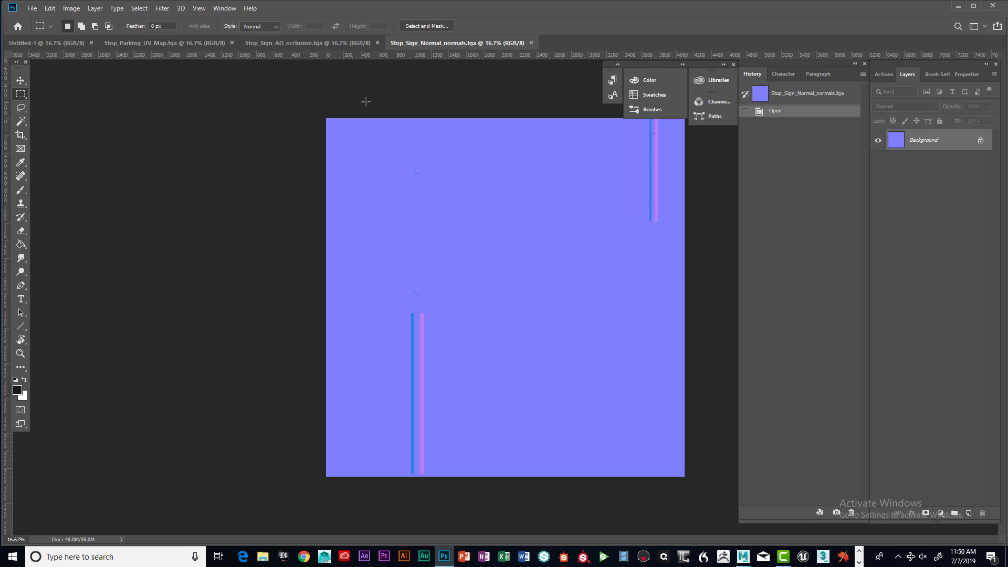
Step: Compare the UV map, ambient occlusion and normal map images, ending on Stop_Sign_Normal_normals.tga
{"action": "left_click", "coordinate": [160, 43]}
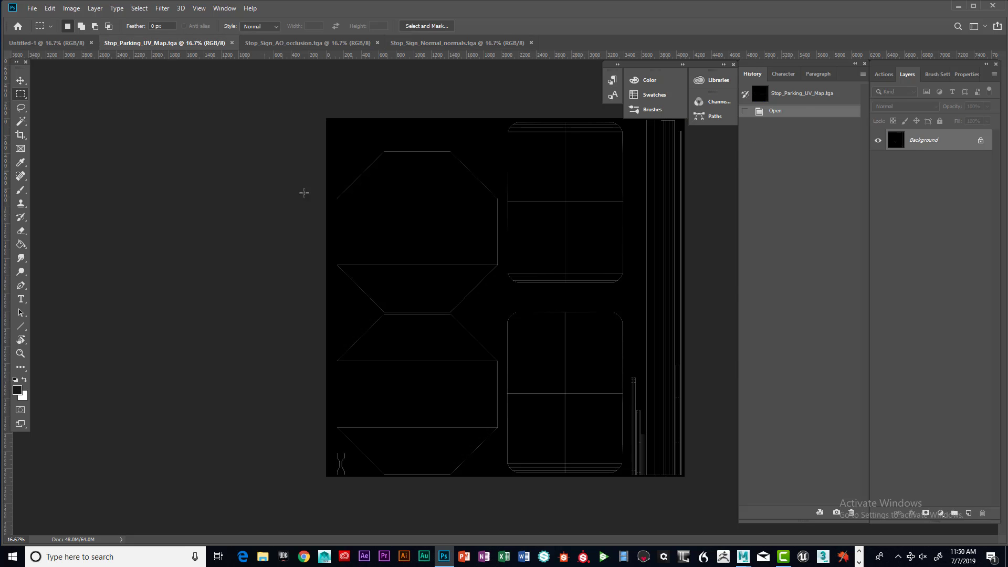
{"action": "left_click", "coordinate": [315, 46]}
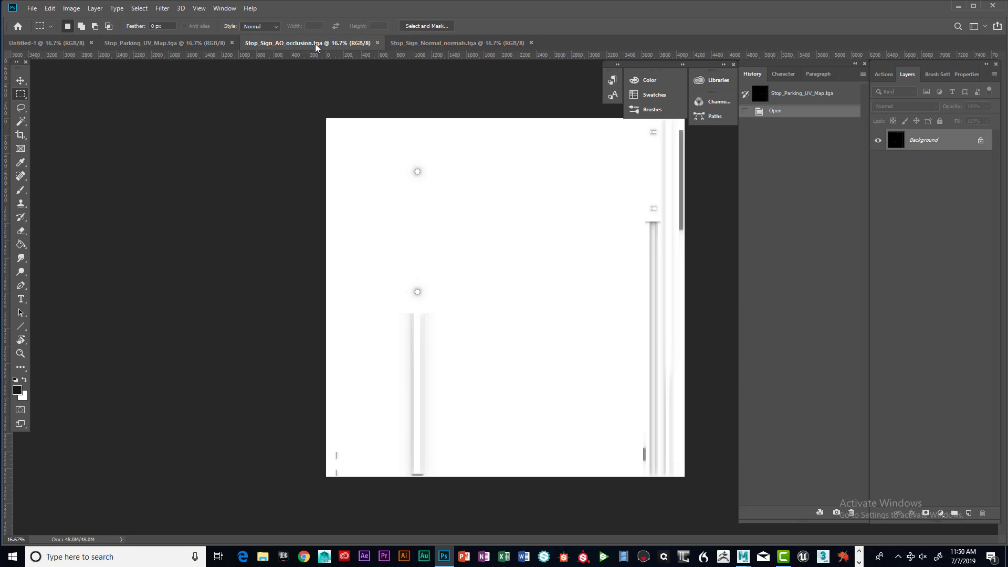
{"action": "left_click", "coordinate": [440, 44]}
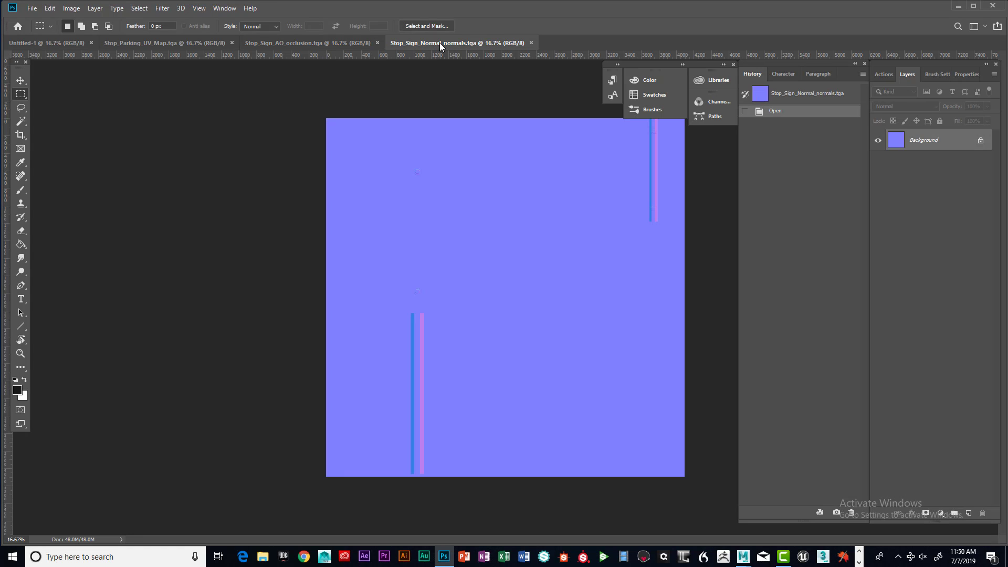
{"action": "left_click", "coordinate": [320, 44]}
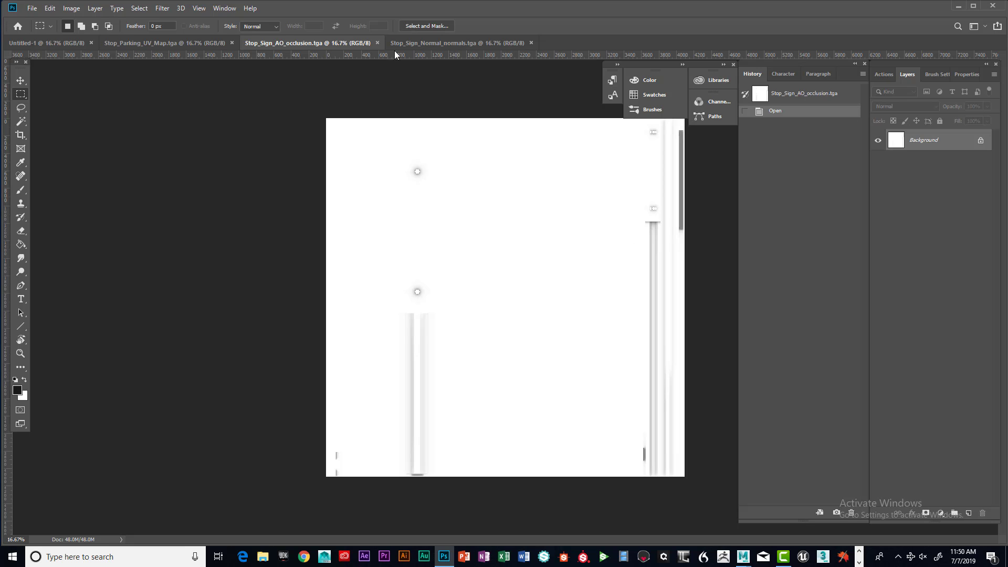
{"action": "left_click", "coordinate": [407, 44]}
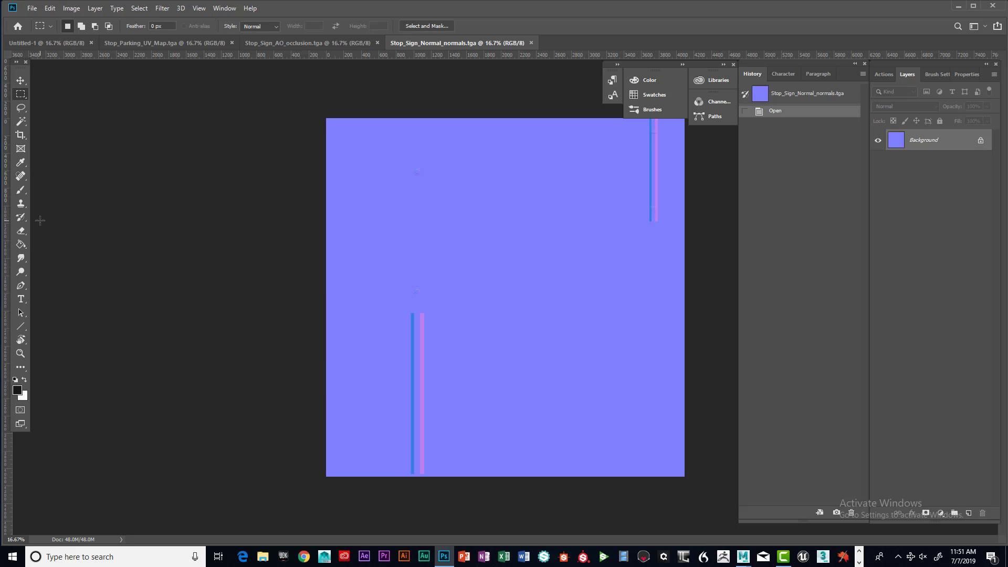
Step: Set up the Healing Brush with 100% hardness and a 500 px size
{"action": "left_click", "coordinate": [23, 179]}
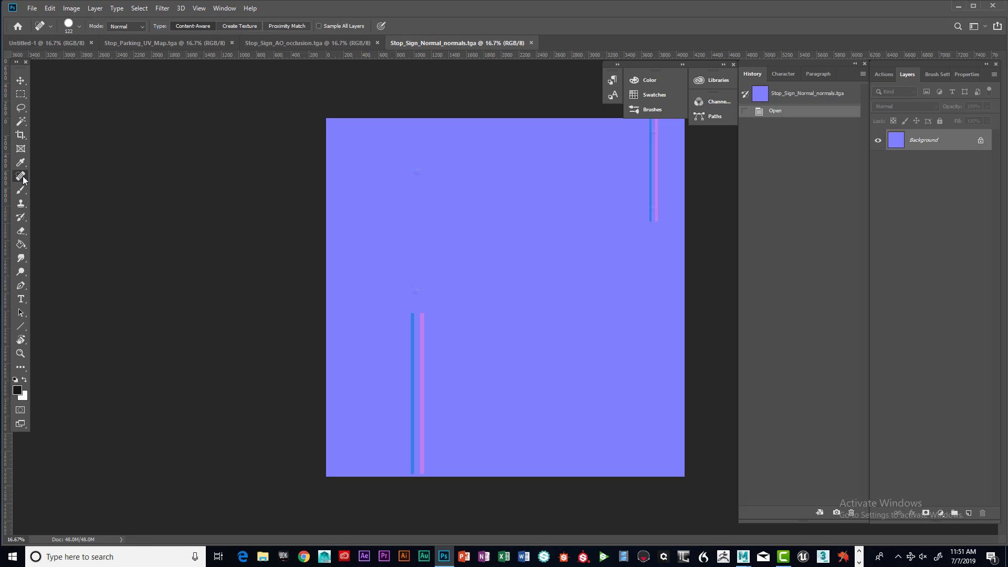
{"action": "right_click", "coordinate": [22, 179]}
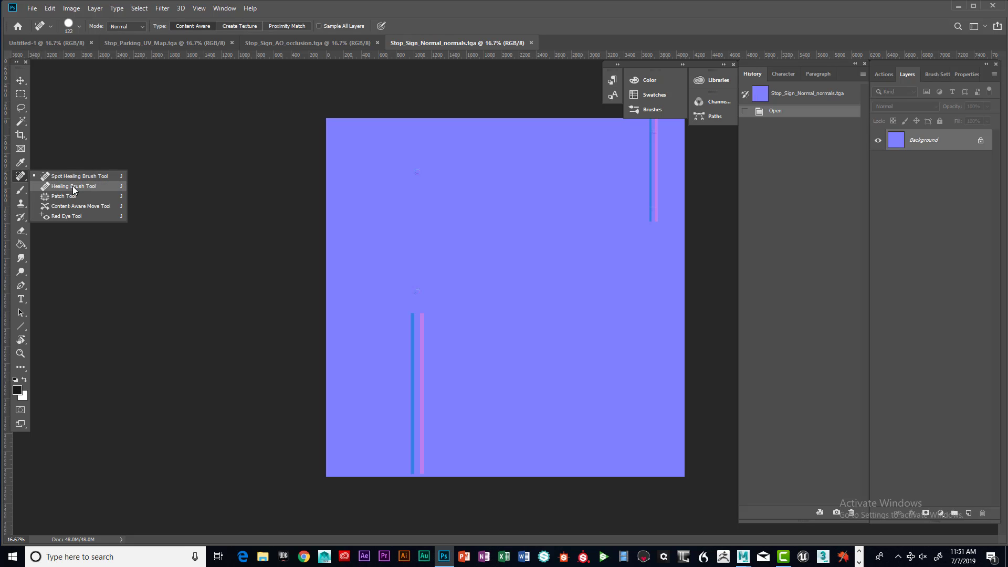
{"action": "left_click", "coordinate": [90, 186]}
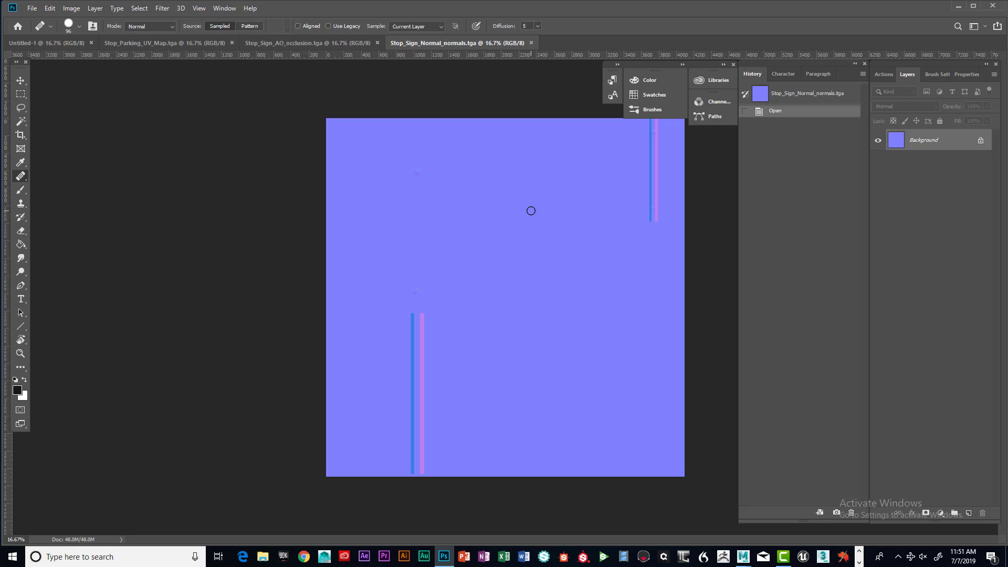
{"action": "left_click", "coordinate": [70, 26]}
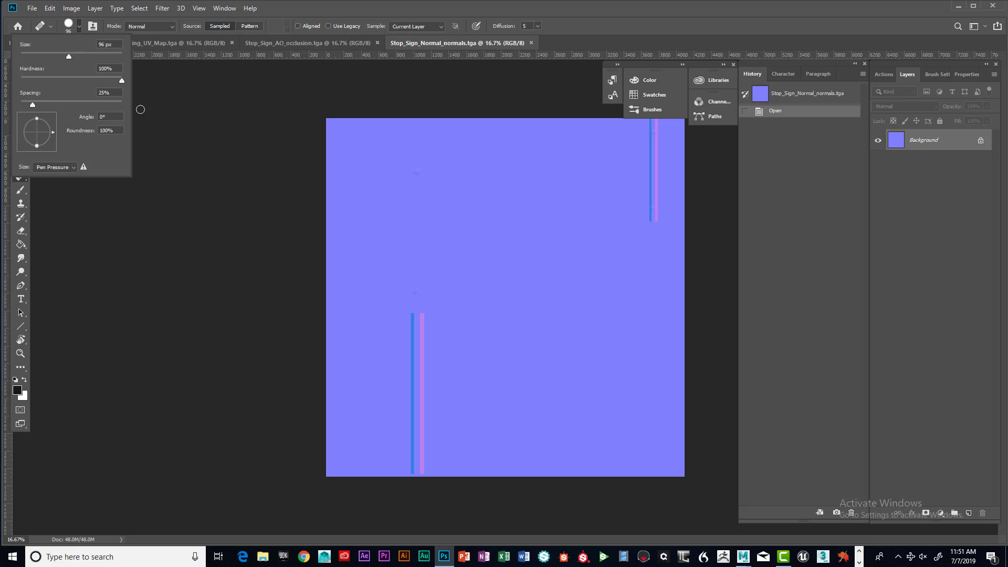
{"action": "left_click", "coordinate": [121, 80]}
{"action": "left_click_drag", "start_coordinate": [70, 55], "coordinate": [90, 56]}
{"action": "left_click_drag", "start_coordinate": [106, 56], "coordinate": [111, 55]}
{"action": "type", "text": "500px"}
{"action": "key", "text": "Return"}
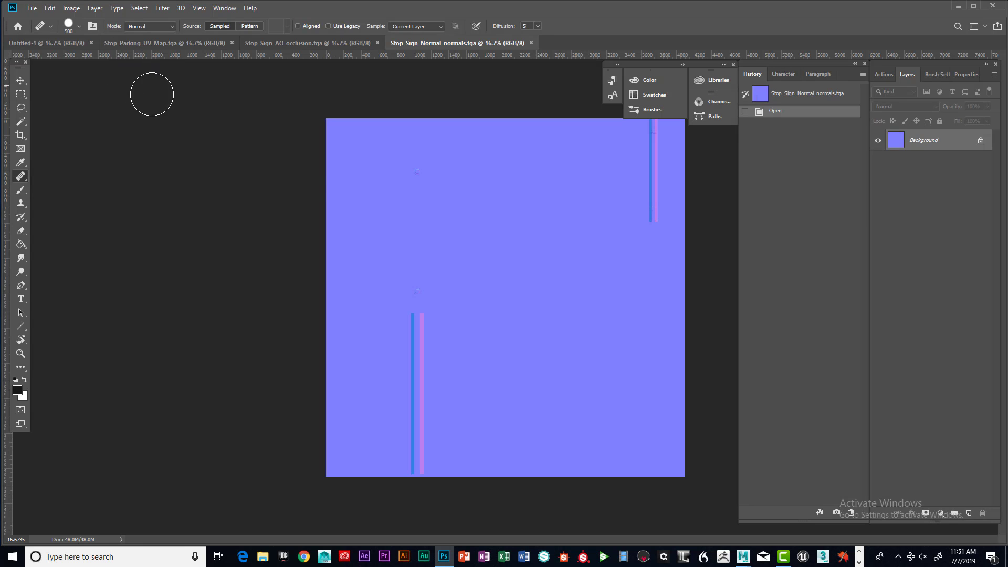
Step: Try healing over the normal map's upper bolt area from a plain blue sample, and undo the healing
{"action": "left_click", "coordinate": [542, 169], "text": "alt"}
{"action": "mouse_move", "coordinate": [483, 171]}
{"action": "left_mouse_down"}
{"action": "mouse_move", "coordinate": [437, 149]}
{"action": "mouse_move", "coordinate": [378, 145]}
{"action": "left_mouse_up"}
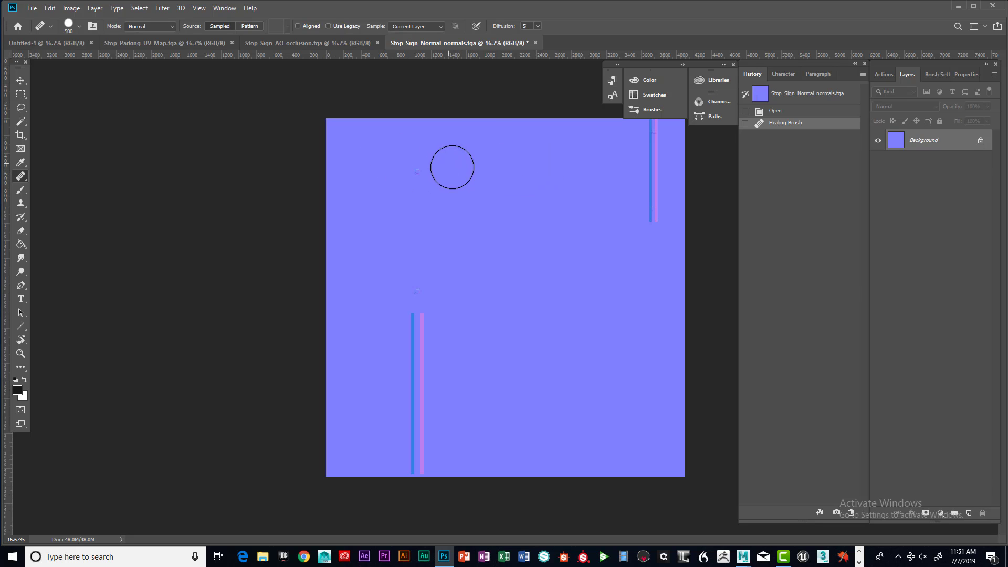
{"action": "left_click_drag", "start_coordinate": [480, 175], "coordinate": [380, 152]}
{"action": "key", "text": "ctrl+z"}
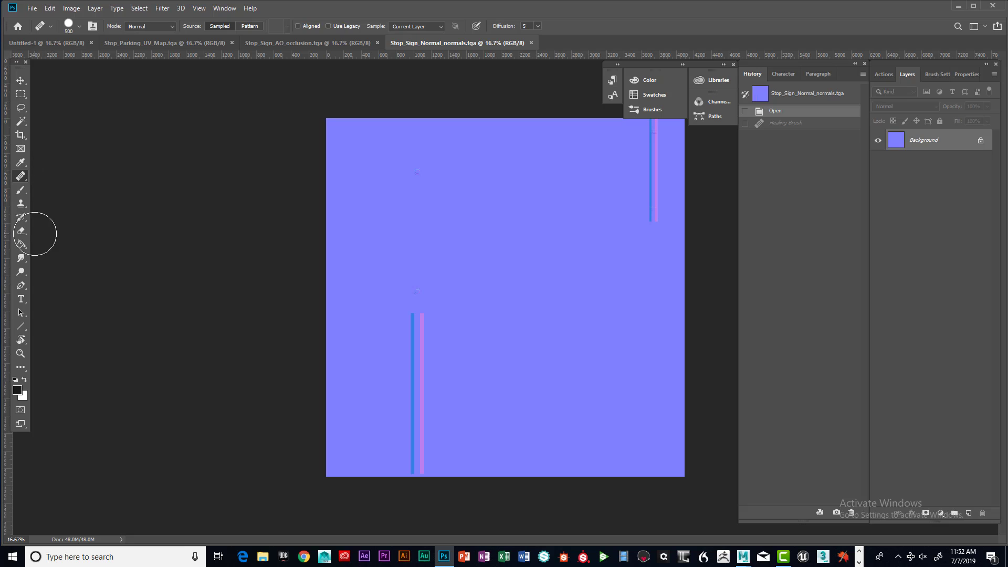
Step: Set up the Clone Stamp with 100% hardness and a 500 px size
{"action": "left_click", "coordinate": [19, 207]}
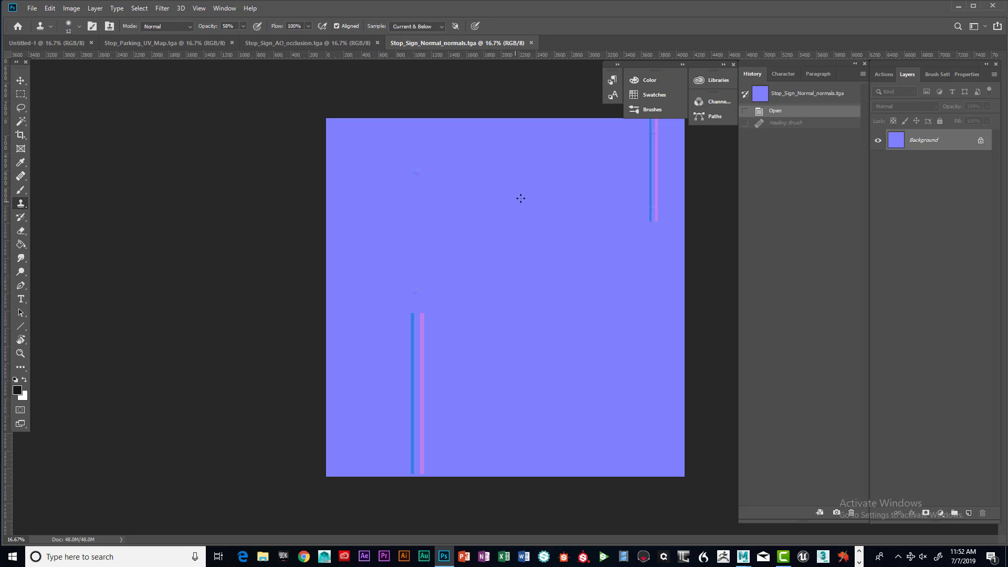
{"action": "left_click", "coordinate": [71, 28]}
{"action": "left_click_drag", "start_coordinate": [62, 83], "coordinate": [155, 83]}
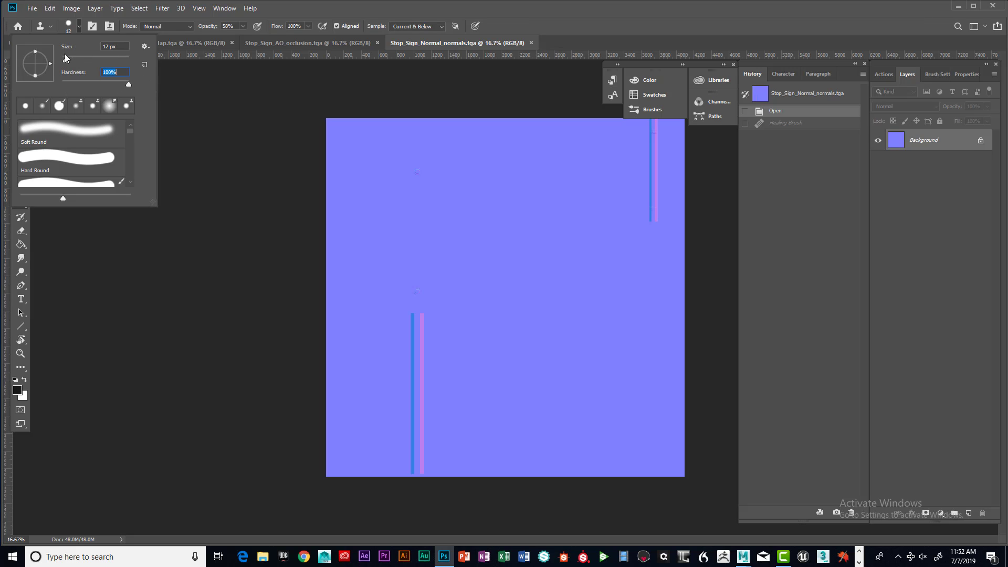
{"action": "left_click", "coordinate": [105, 47]}
{"action": "type", "text": "500"}
{"action": "key", "text": "Return"}
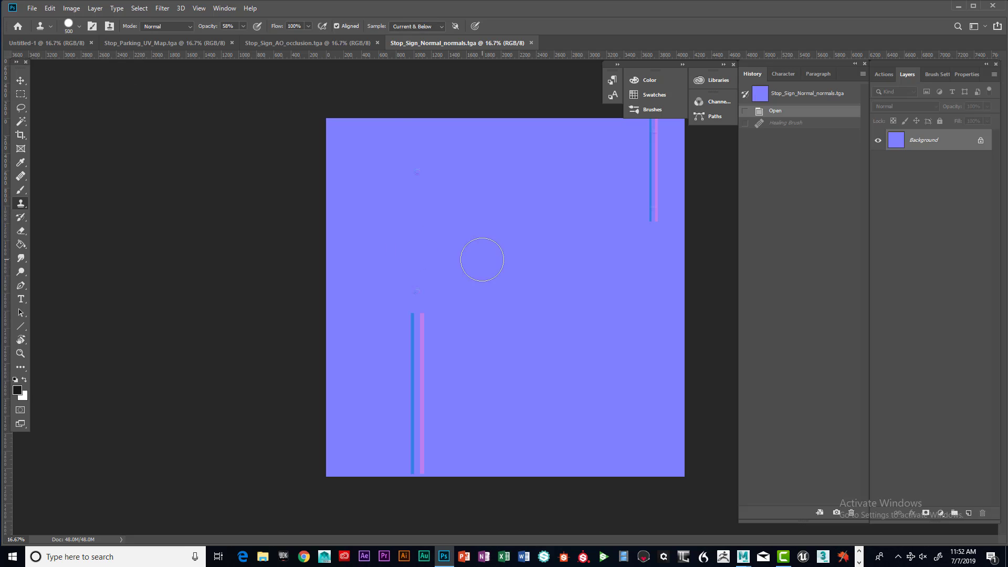
Step: Clone sampled plain blue areas across the upper and left parts of the normal map around the bolt details
{"action": "left_click", "coordinate": [567, 227], "text": "alt"}
{"action": "mouse_move", "coordinate": [501, 202]}
{"action": "left_mouse_down"}
{"action": "mouse_move", "coordinate": [501, 274]}
{"action": "mouse_move", "coordinate": [487, 178]}
{"action": "mouse_move", "coordinate": [455, 151]}
{"action": "left_mouse_up"}
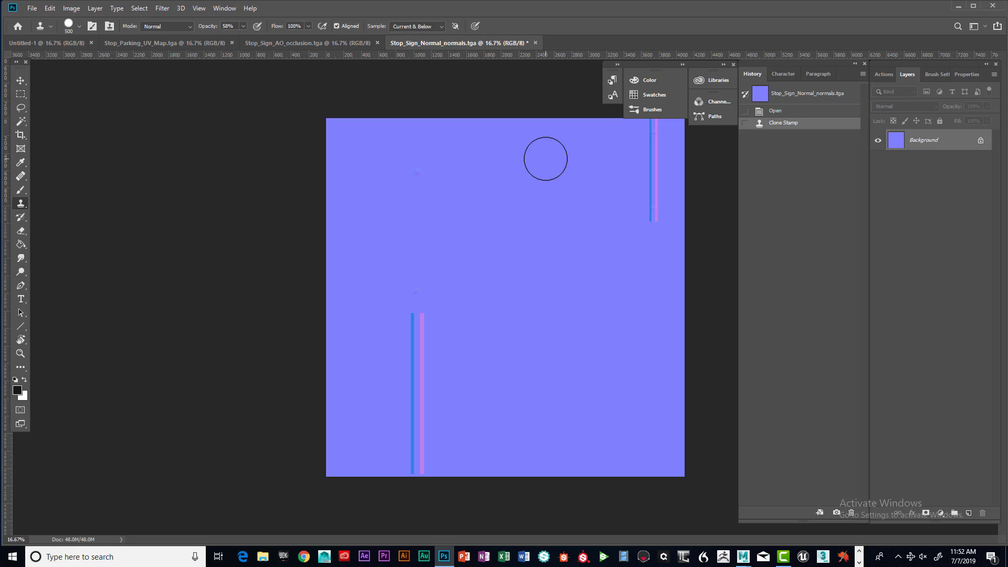
{"action": "left_click", "coordinate": [431, 133], "text": "alt"}
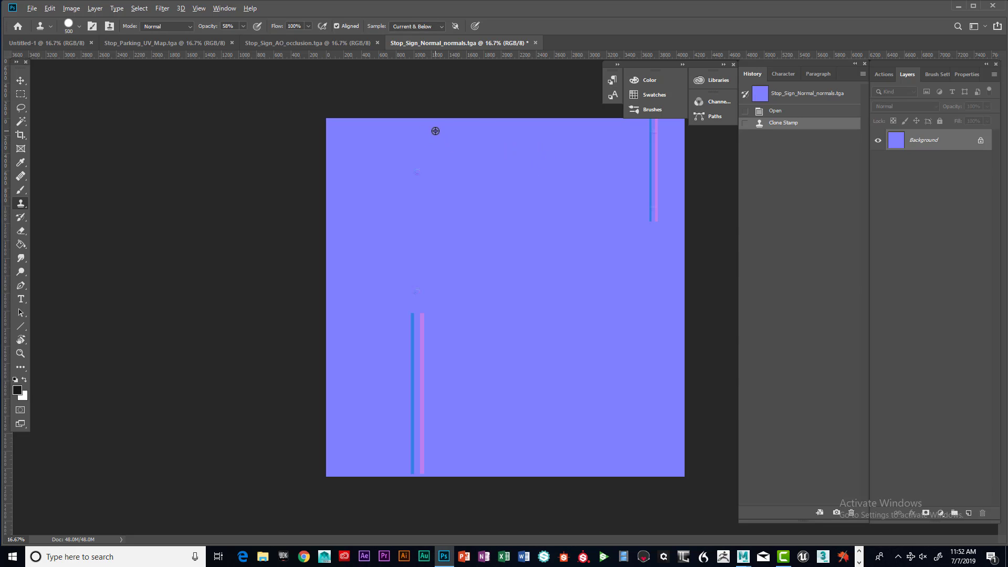
{"action": "left_click", "coordinate": [479, 142], "text": "alt"}
{"action": "mouse_move", "coordinate": [439, 143]}
{"action": "left_mouse_down"}
{"action": "mouse_move", "coordinate": [364, 142]}
{"action": "mouse_move", "coordinate": [427, 147]}
{"action": "left_mouse_up"}
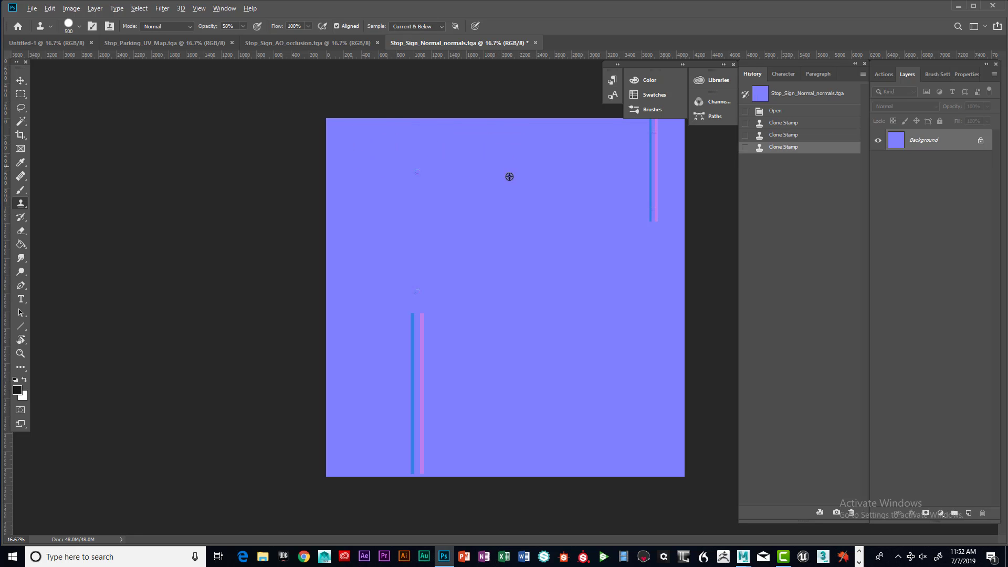
{"action": "mouse_move", "coordinate": [492, 276]}
{"action": "left_mouse_down"}
{"action": "mouse_move", "coordinate": [461, 299]}
{"action": "mouse_move", "coordinate": [465, 216]}
{"action": "left_mouse_up"}
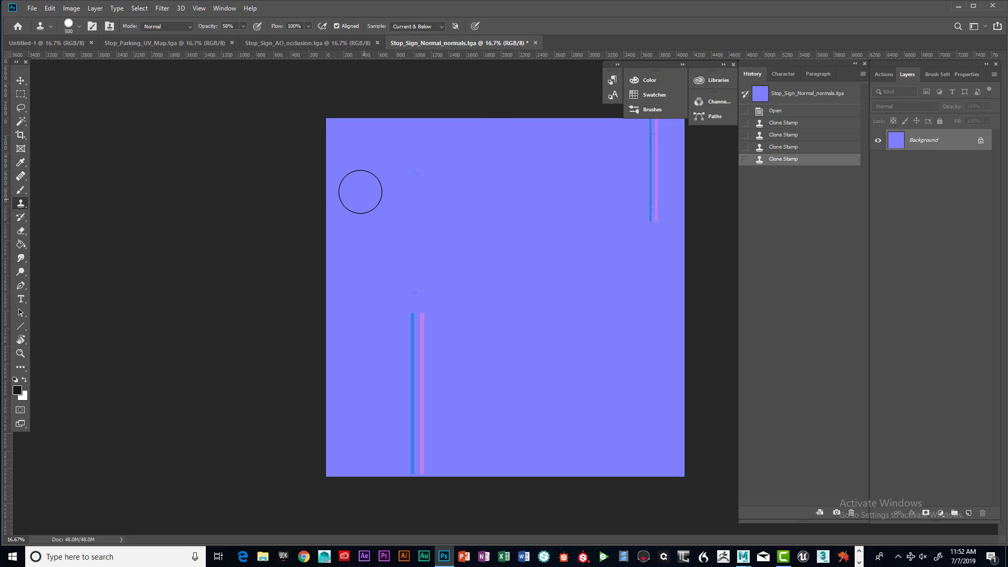
{"action": "left_click", "coordinate": [350, 149], "text": "alt"}
{"action": "mouse_move", "coordinate": [367, 160]}
{"action": "left_mouse_down"}
{"action": "mouse_move", "coordinate": [338, 195]}
{"action": "mouse_move", "coordinate": [354, 187]}
{"action": "mouse_move", "coordinate": [342, 187]}
{"action": "mouse_move", "coordinate": [347, 258]}
{"action": "mouse_move", "coordinate": [371, 313]}
{"action": "left_mouse_up"}
{"action": "left_click", "coordinate": [356, 162], "text": "alt"}
{"action": "left_click", "coordinate": [516, 204], "text": "alt"}
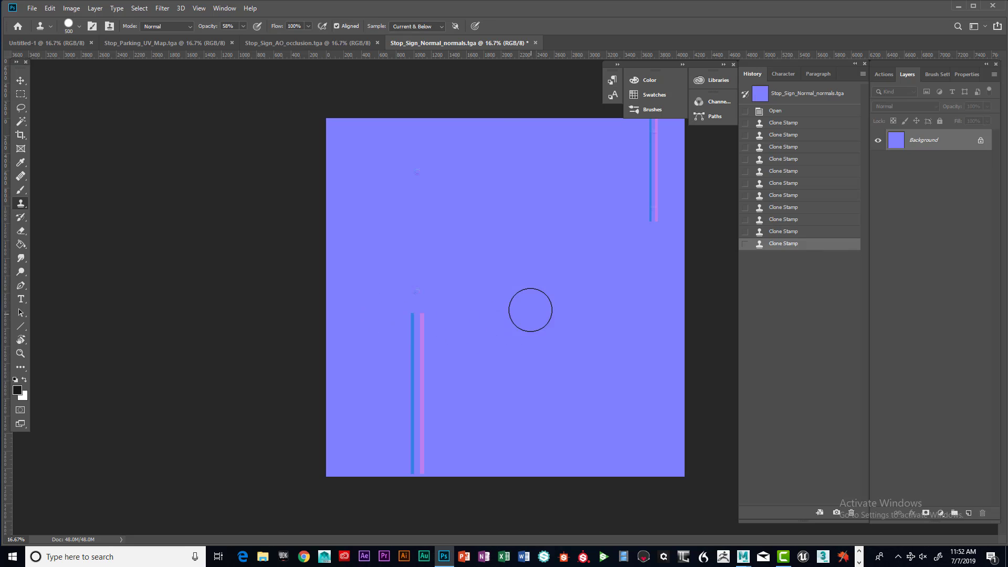
Step: Clone a sampled plain blue area over the upper end of the normal map's lower vertical stripes
{"action": "left_click", "coordinate": [558, 323], "text": "alt"}
{"action": "left_click_drag", "start_coordinate": [439, 323], "coordinate": [428, 324]}
{"action": "left_click_drag", "start_coordinate": [422, 325], "coordinate": [411, 328]}
{"action": "mouse_move", "coordinate": [409, 330]}
{"action": "left_mouse_down"}
{"action": "mouse_move", "coordinate": [484, 331]}
{"action": "mouse_move", "coordinate": [413, 330]}
{"action": "left_mouse_up"}
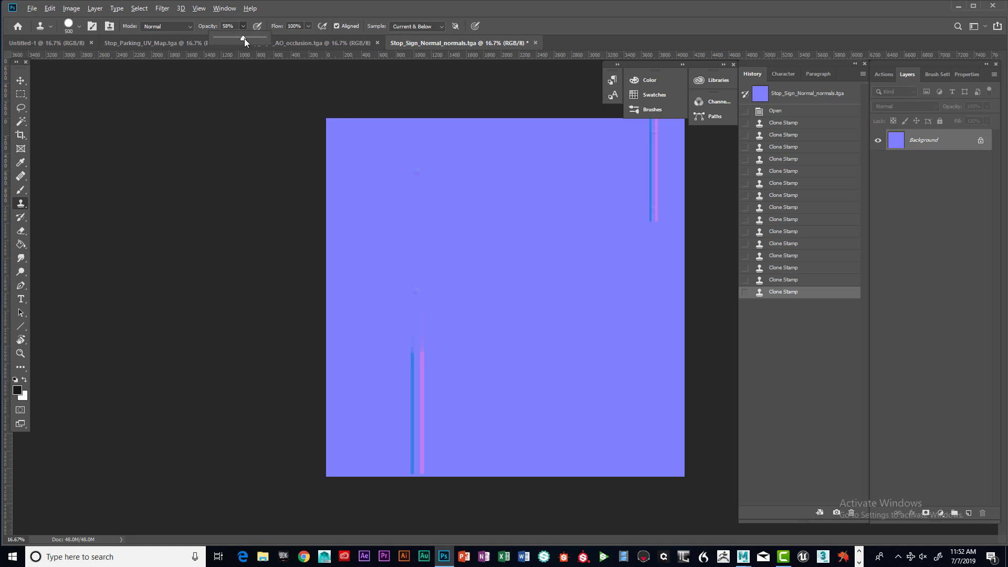
Step: Set the Clone Stamp opacity to 100% and clone plain blue over the upper centre and left side of the normal map
{"action": "left_click_drag", "start_coordinate": [244, 38], "coordinate": [314, 38]}
{"action": "mouse_move", "coordinate": [541, 169]}
{"action": "left_mouse_down"}
{"action": "mouse_move", "coordinate": [564, 178]}
{"action": "mouse_move", "coordinate": [461, 178]}
{"action": "mouse_move", "coordinate": [496, 203]}
{"action": "left_mouse_up"}
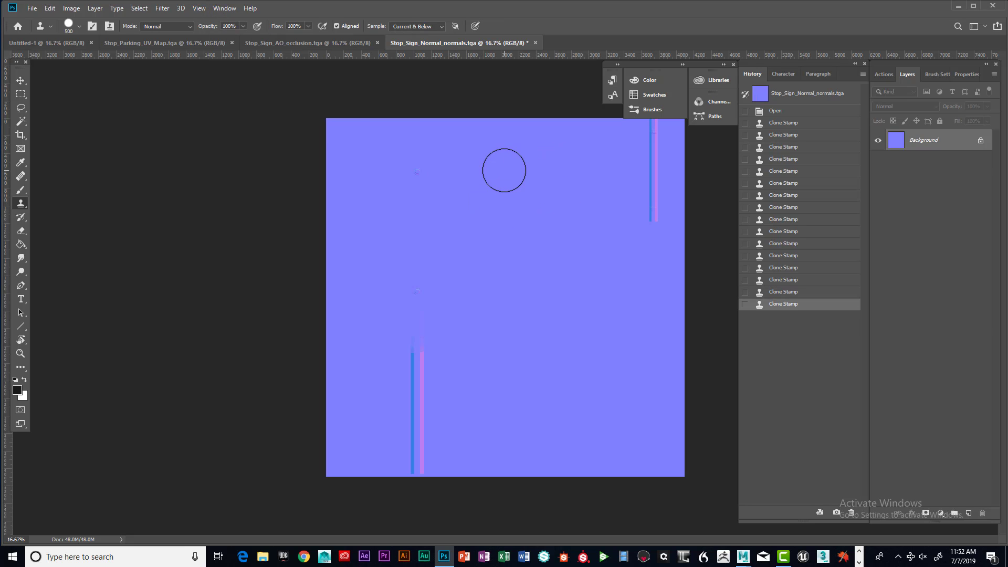
{"action": "left_click", "coordinate": [379, 166]}
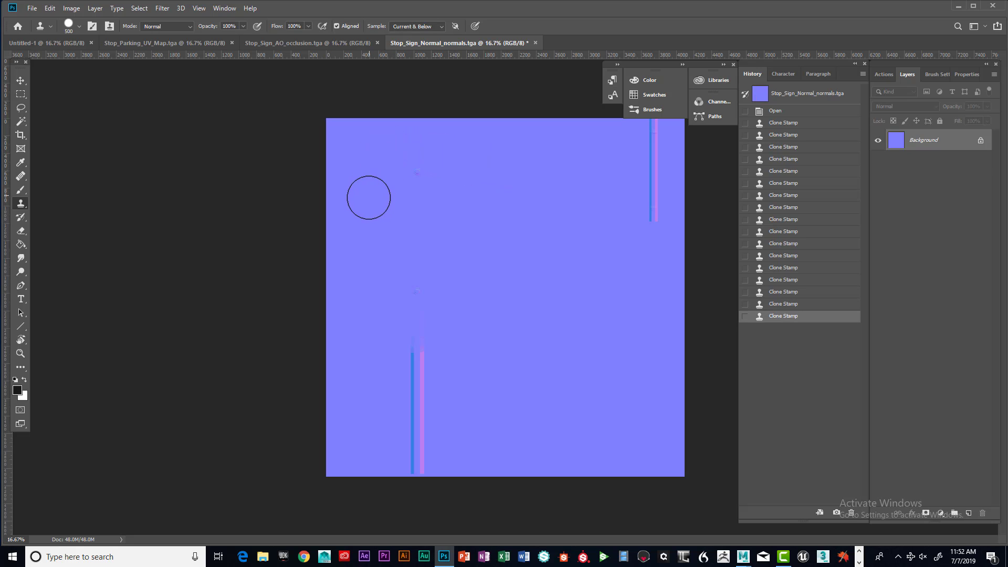
{"action": "left_click_drag", "start_coordinate": [367, 199], "coordinate": [366, 210]}
{"action": "left_click", "coordinate": [363, 231]}
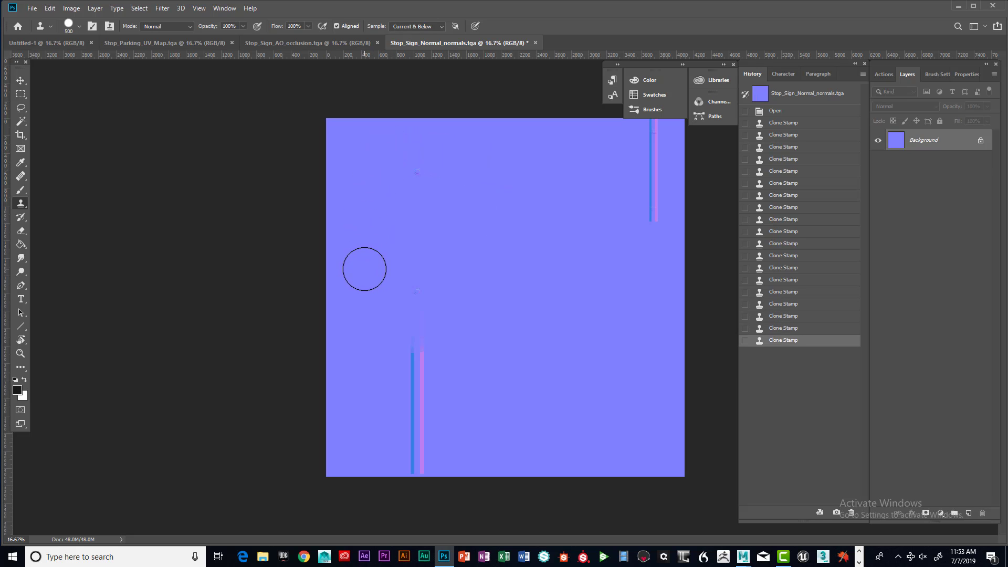
{"action": "left_click", "coordinate": [363, 304]}
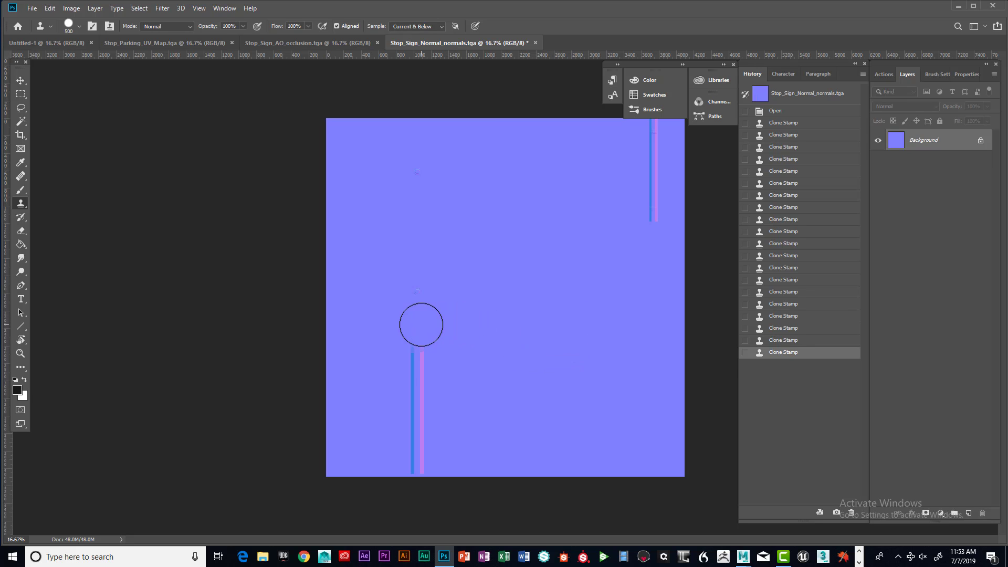
Step: Clone plain blue over the remaining lower vertical stripes down to the bottom edge of the normal map
{"action": "left_click", "coordinate": [416, 356]}
{"action": "left_click", "coordinate": [423, 393]}
{"action": "left_click", "coordinate": [427, 432]}
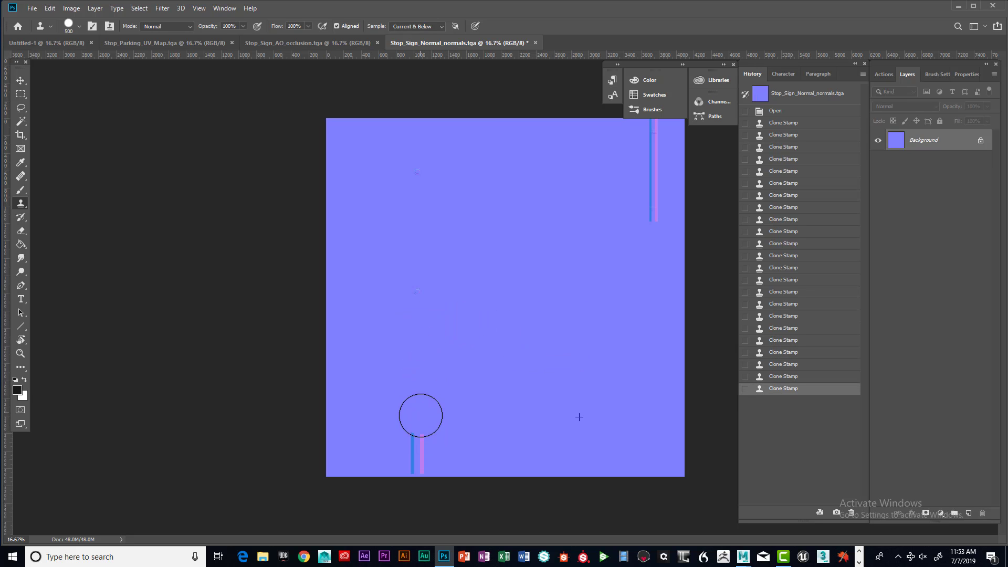
{"action": "left_click", "coordinate": [414, 448]}
{"action": "left_click", "coordinate": [414, 454]}
{"action": "left_click", "coordinate": [414, 459]}
{"action": "left_click", "coordinate": [415, 457]}
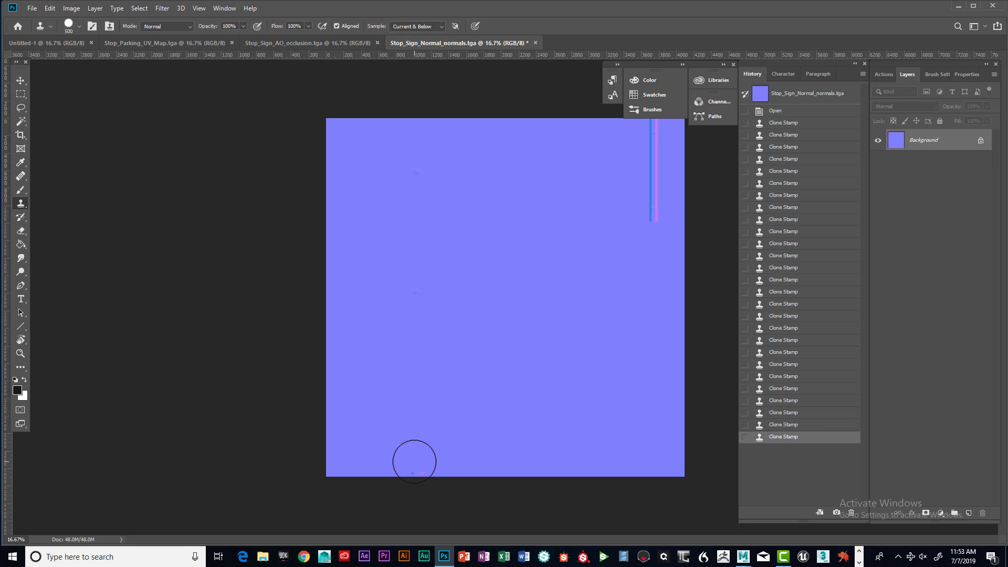
{"action": "left_click", "coordinate": [414, 466]}
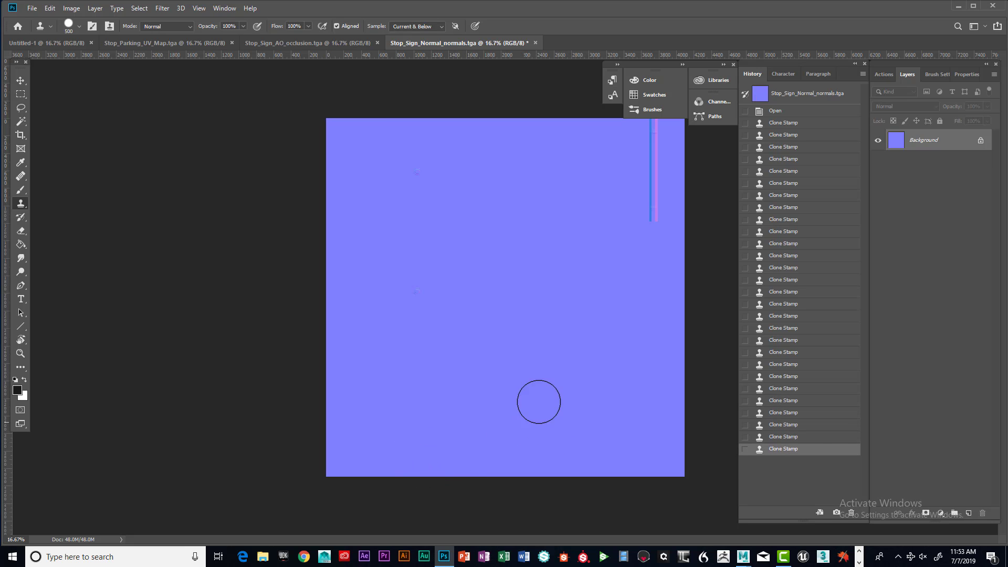
Step: Clone plain blue across the lower middle of the normal map, to the right of the removed stripes
{"action": "left_click", "coordinate": [491, 349]}
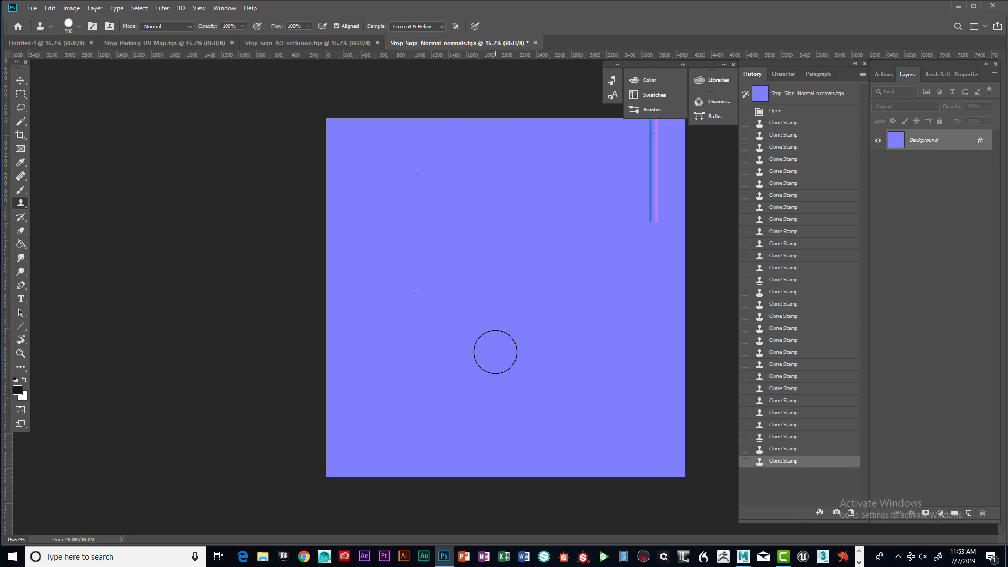
{"action": "left_click", "coordinate": [490, 404]}
{"action": "left_click", "coordinate": [486, 405]}
{"action": "left_click", "coordinate": [458, 451]}
{"action": "left_click", "coordinate": [453, 437]}
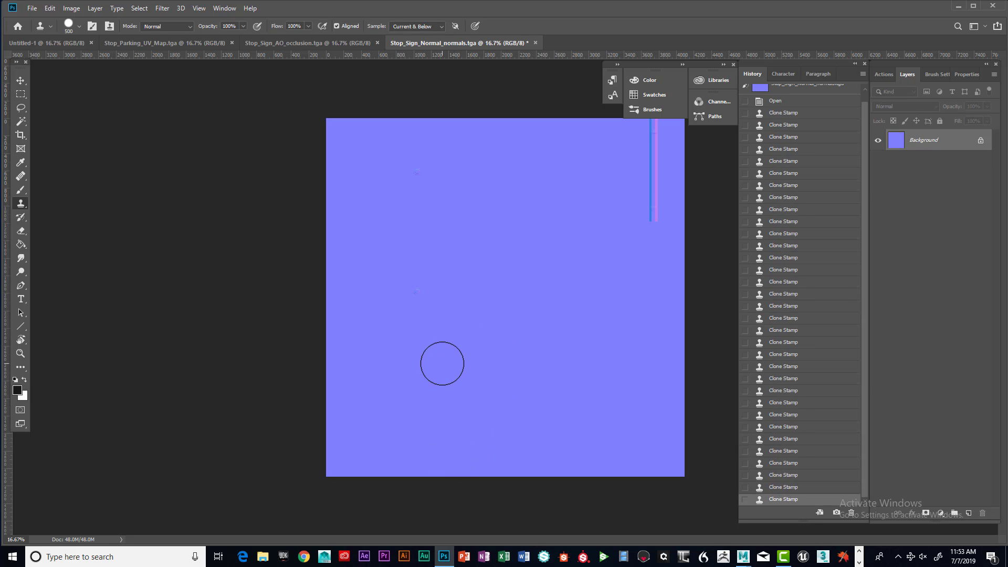
{"action": "left_click", "coordinate": [439, 395]}
{"action": "left_click", "coordinate": [441, 418]}
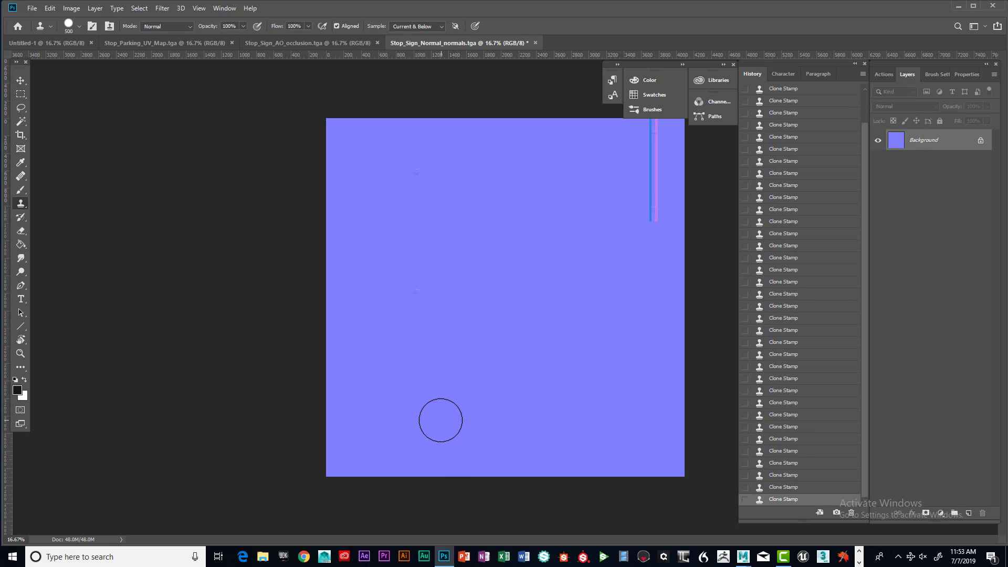
Step: Sample plain blue right of centre and clone it down the lower left edge of the normal map
{"action": "left_click", "coordinate": [582, 337], "text": "alt"}
{"action": "left_click", "coordinate": [366, 346]}
{"action": "left_click", "coordinate": [342, 369]}
{"action": "left_click", "coordinate": [339, 393]}
{"action": "left_click", "coordinate": [350, 427]}
{"action": "left_click", "coordinate": [355, 434]}
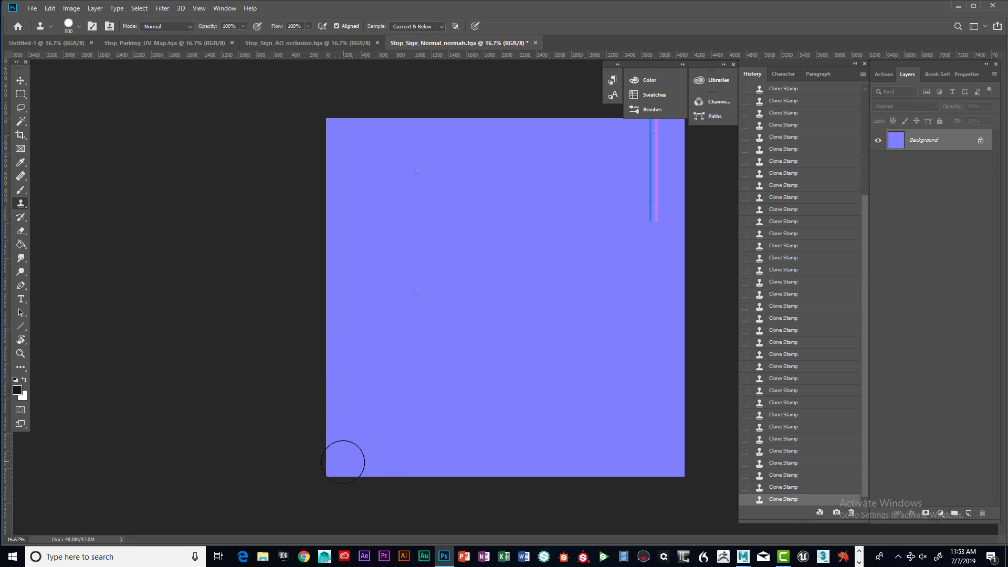
Step: Clone plain blue along the bottom edge and lower centre of the normal map, resampling clean areas for the last strokes
{"action": "left_click", "coordinate": [382, 460]}
{"action": "left_click", "coordinate": [407, 465]}
{"action": "left_click", "coordinate": [446, 419]}
{"action": "left_click", "coordinate": [488, 391]}
{"action": "left_click", "coordinate": [485, 362]}
{"action": "left_click", "coordinate": [466, 378]}
{"action": "left_click", "coordinate": [522, 314], "text": "alt"}
{"action": "left_click", "coordinate": [485, 362], "text": "alt"}
{"action": "mouse_move", "coordinate": [392, 383]}
{"action": "left_mouse_down"}
{"action": "mouse_move", "coordinate": [373, 385]}
{"action": "mouse_move", "coordinate": [379, 374]}
{"action": "left_mouse_up"}
Step: Clone plain blue over the vertical stripes in the normal map's upper right, plus the nearby right side and lower left areas
{"action": "left_click_drag", "start_coordinate": [649, 137], "coordinate": [647, 316]}
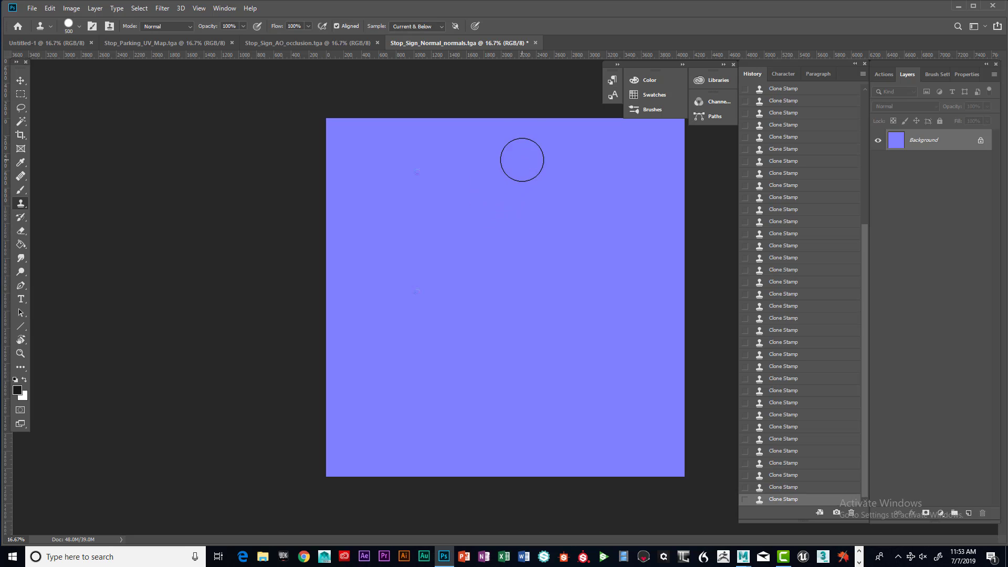
{"action": "mouse_move", "coordinate": [638, 159]}
{"action": "left_mouse_down"}
{"action": "mouse_move", "coordinate": [671, 410]}
{"action": "mouse_move", "coordinate": [661, 469]}
{"action": "mouse_move", "coordinate": [639, 417]}
{"action": "mouse_move", "coordinate": [628, 425]}
{"action": "mouse_move", "coordinate": [649, 337]}
{"action": "mouse_move", "coordinate": [632, 249]}
{"action": "mouse_move", "coordinate": [637, 440]}
{"action": "mouse_move", "coordinate": [594, 291]}
{"action": "left_mouse_up"}
{"action": "left_click_drag", "start_coordinate": [387, 417], "coordinate": [369, 474]}
{"action": "left_click_drag", "start_coordinate": [447, 352], "coordinate": [447, 453]}
Step: Resample plain blue areas, clone them right of the bolt details and over the lower left area, and switch to the Move tool
{"action": "left_click", "coordinate": [559, 267], "text": "alt"}
{"action": "mouse_move", "coordinate": [444, 237]}
{"action": "left_mouse_down"}
{"action": "mouse_move", "coordinate": [381, 234]}
{"action": "mouse_move", "coordinate": [452, 249]}
{"action": "mouse_move", "coordinate": [401, 250]}
{"action": "mouse_move", "coordinate": [438, 233]}
{"action": "mouse_move", "coordinate": [410, 228]}
{"action": "mouse_move", "coordinate": [439, 233]}
{"action": "left_mouse_up"}
{"action": "left_click", "coordinate": [545, 406], "text": "alt"}
{"action": "left_click_drag", "start_coordinate": [398, 421], "coordinate": [401, 411]}
{"action": "left_click", "coordinate": [558, 383], "text": "alt"}
{"action": "left_click_drag", "start_coordinate": [398, 450], "coordinate": [367, 446]}
{"action": "left_click", "coordinate": [26, 80]}
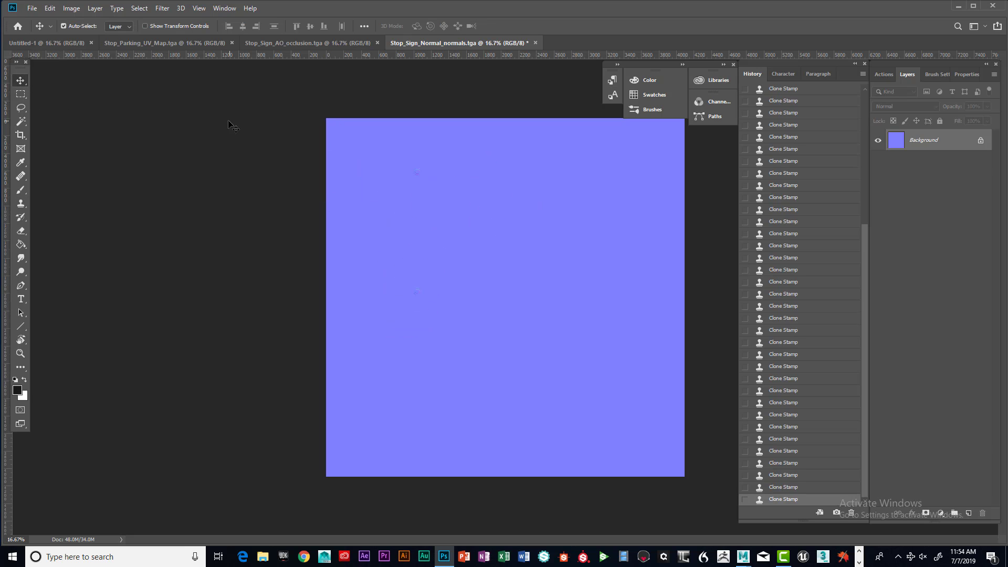
Step: Save the normal map as the Targa file Stop_Sign_Normal_Map_FIN at 32 bits/pixel and close it
{"action": "left_click", "coordinate": [32, 9]}
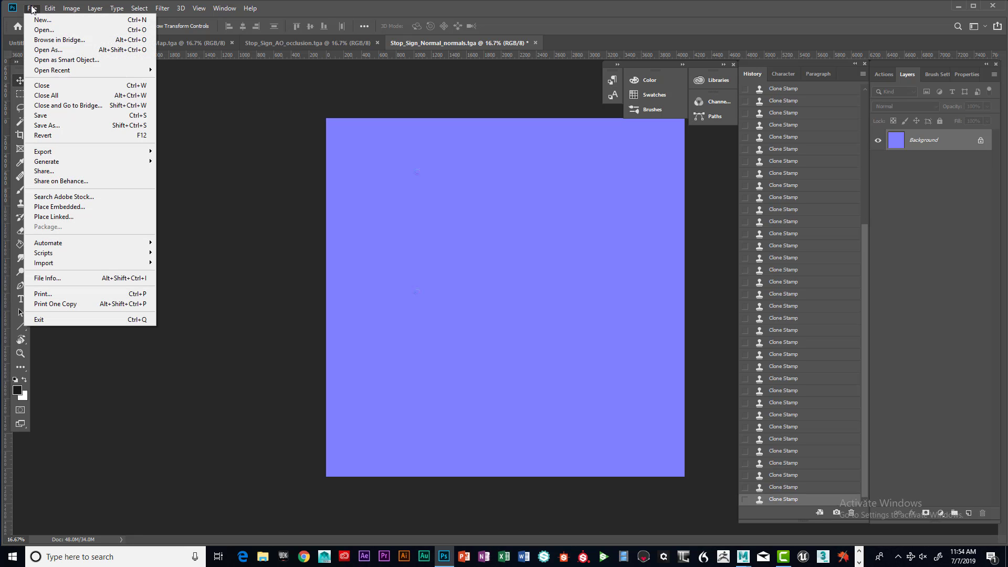
{"action": "left_click", "coordinate": [64, 127]}
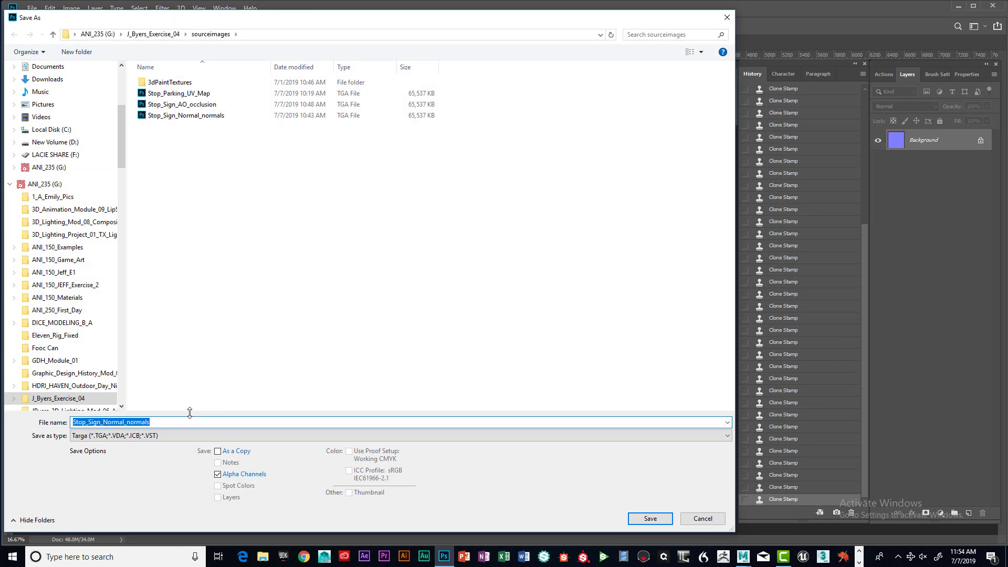
{"action": "left_click", "coordinate": [125, 422]}
{"action": "type", "text": "Normal"}
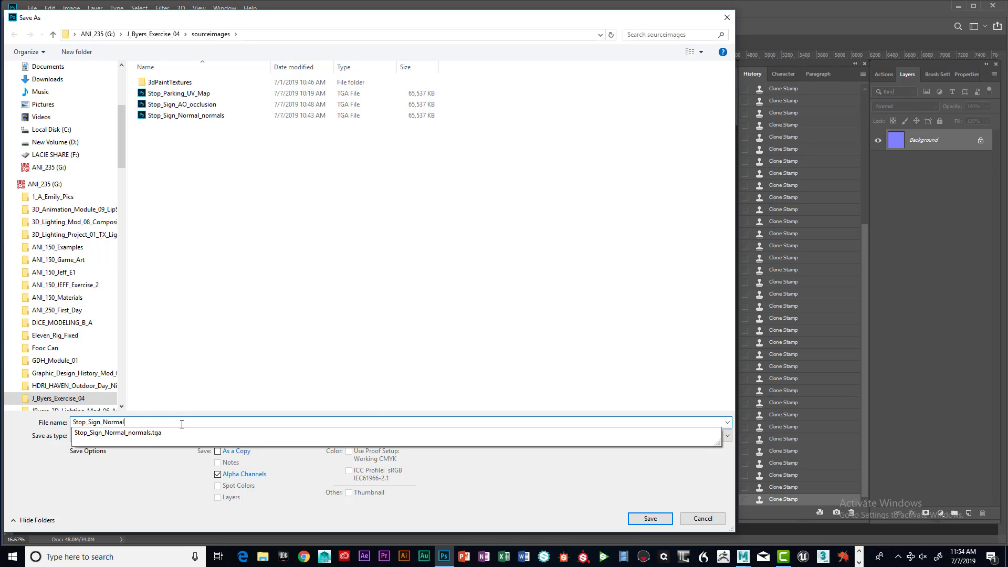
{"action": "type", "text": "_Map_FIN"}
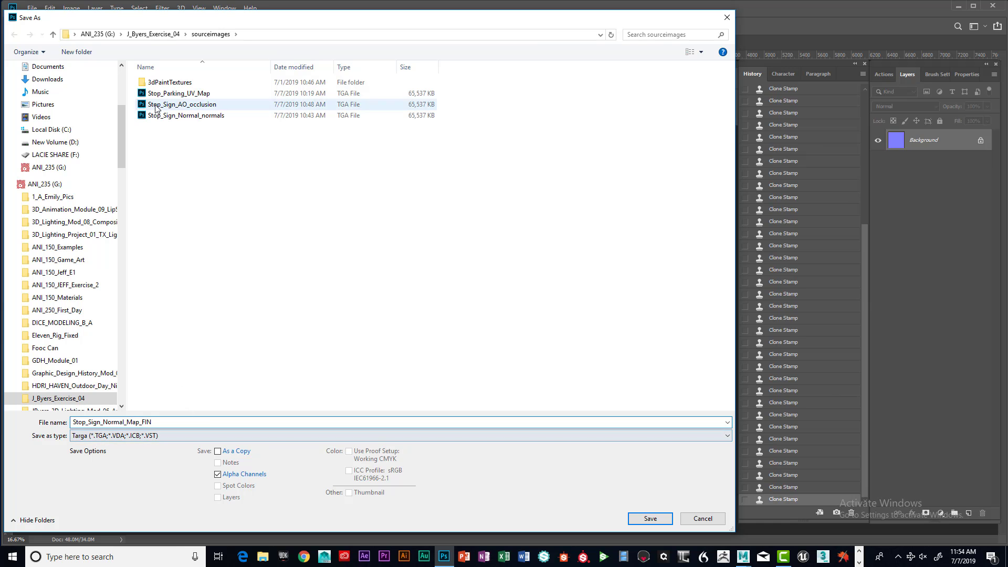
{"action": "left_click", "coordinate": [646, 519]}
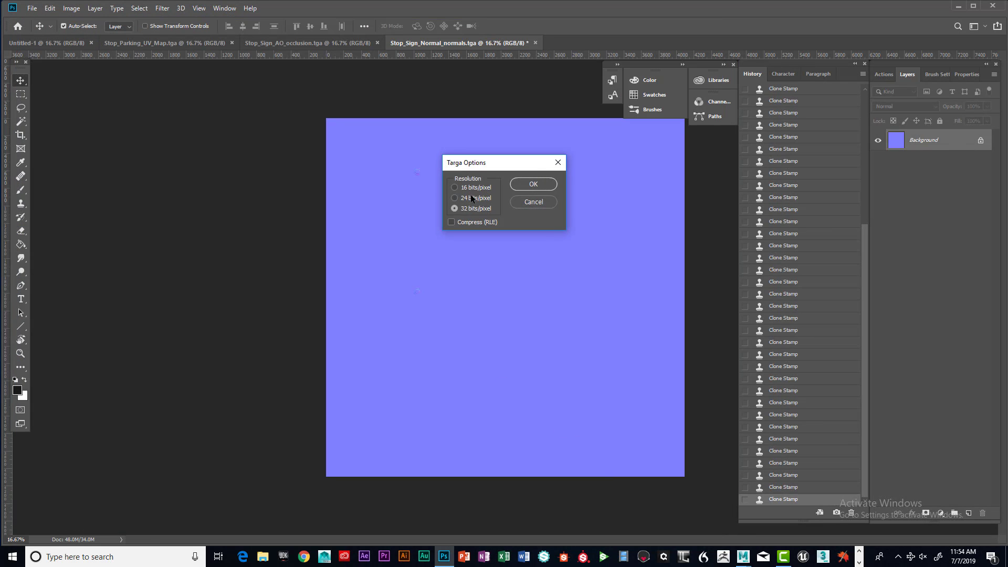
{"action": "left_click", "coordinate": [526, 184]}
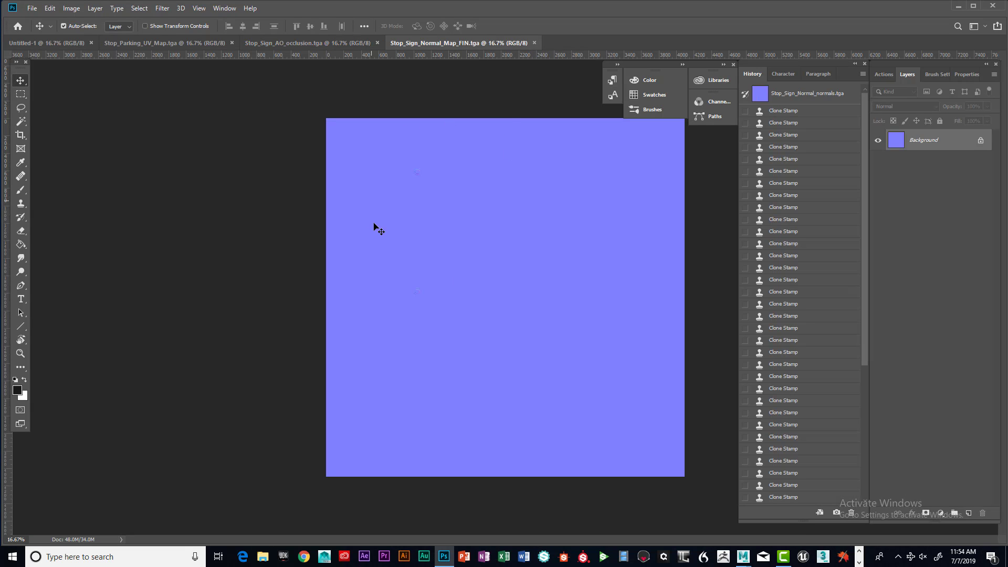
{"action": "left_click", "coordinate": [534, 43]}
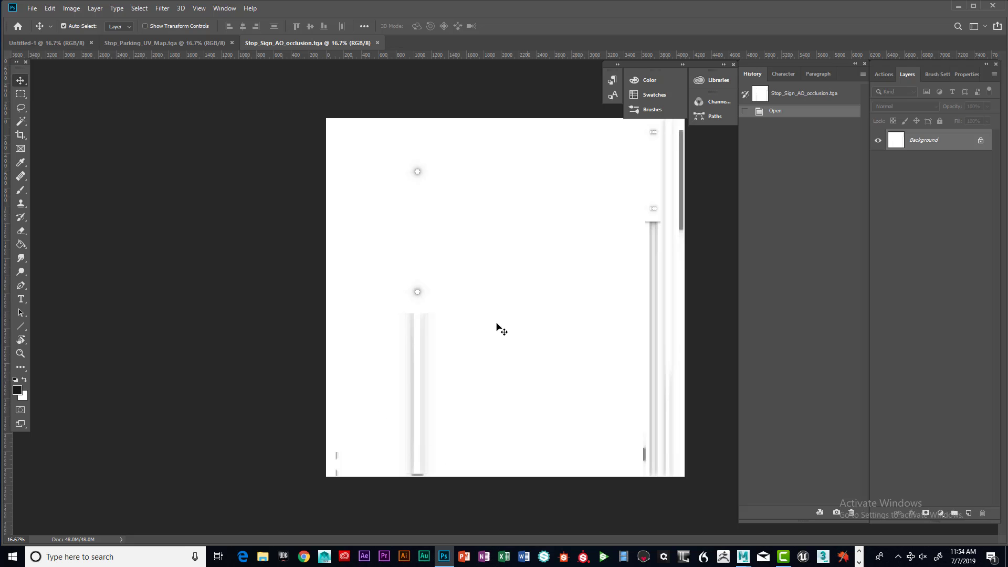
Step: Switch to Stop_Parking_UV_Map.tga, browse the sourceimages folder for a file to open as extra large icons, and select 2000px-Stop_sign_light_red.svg
{"action": "left_click", "coordinate": [158, 43]}
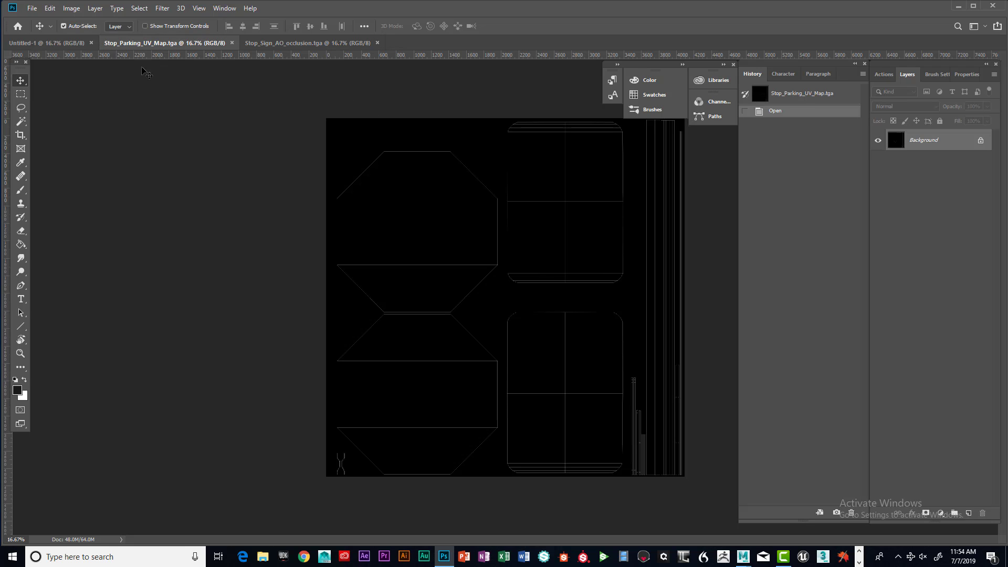
{"action": "left_click", "coordinate": [31, 8]}
{"action": "left_click", "coordinate": [37, 30]}
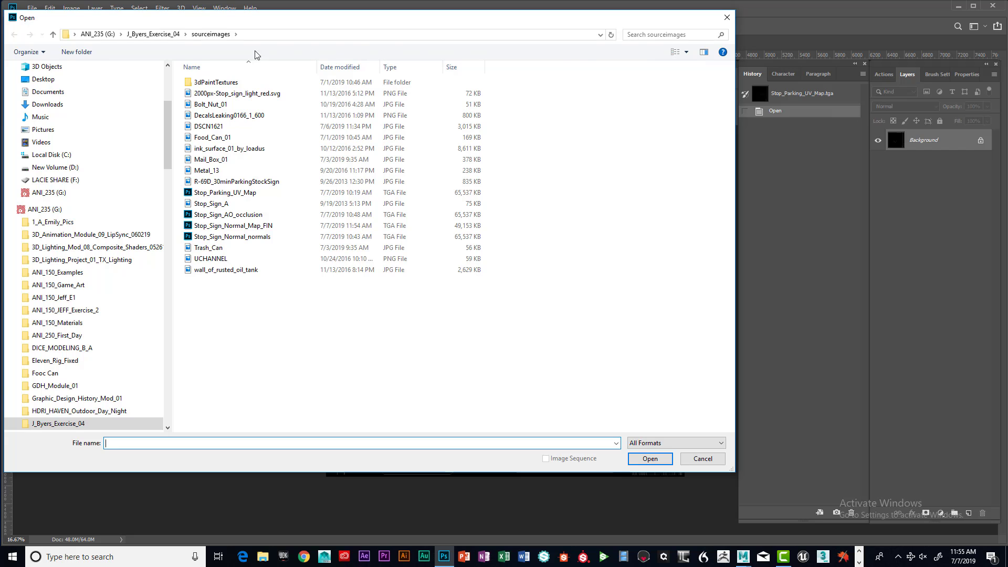
{"action": "left_click", "coordinate": [687, 52]}
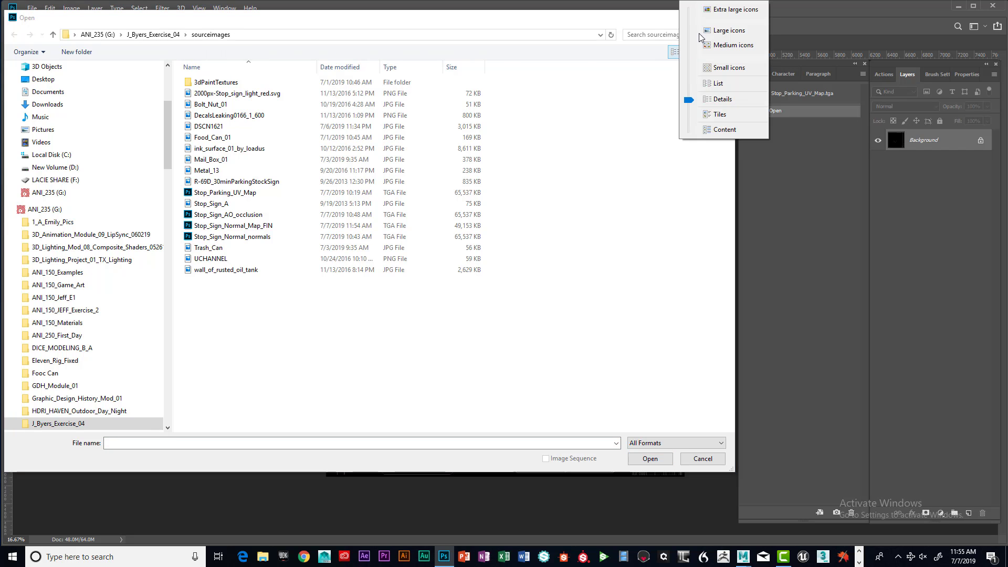
{"action": "left_click", "coordinate": [722, 18]}
{"action": "left_click", "coordinate": [433, 132]}
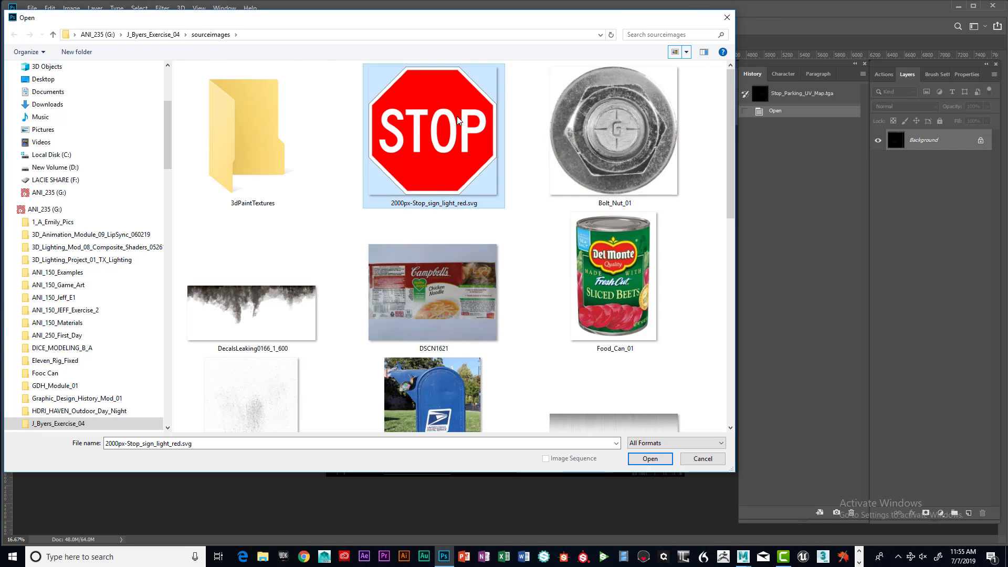
Step: Look through the reference texture images in the sourceimages folder
{"action": "scroll", "coordinate": [624, 246], "scroll_direction": "down", "scroll_amount": 5}
{"action": "scroll", "coordinate": [630, 244], "scroll_direction": "up", "scroll_amount": 5}
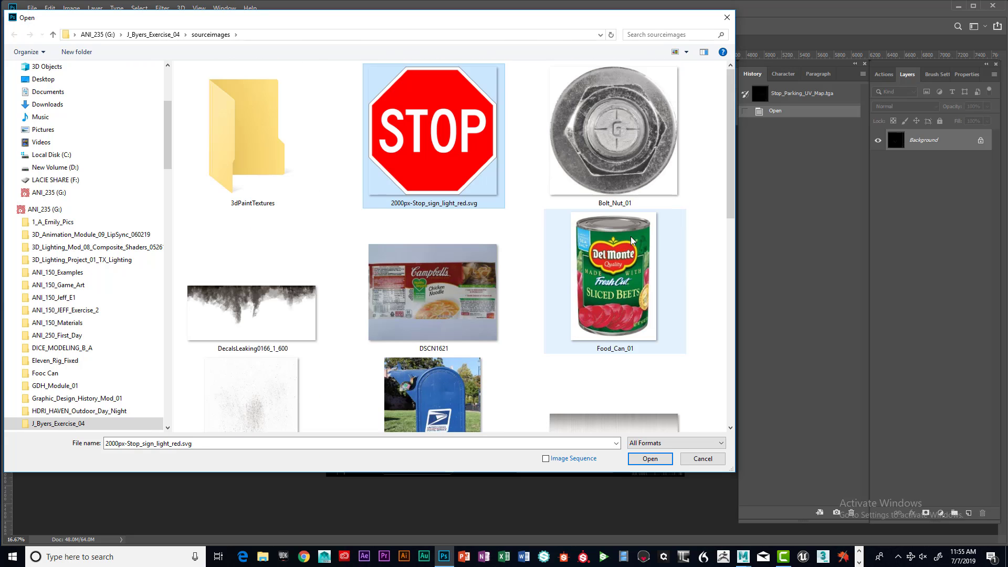
{"action": "scroll", "coordinate": [533, 231], "scroll_direction": "down", "scroll_amount": 5}
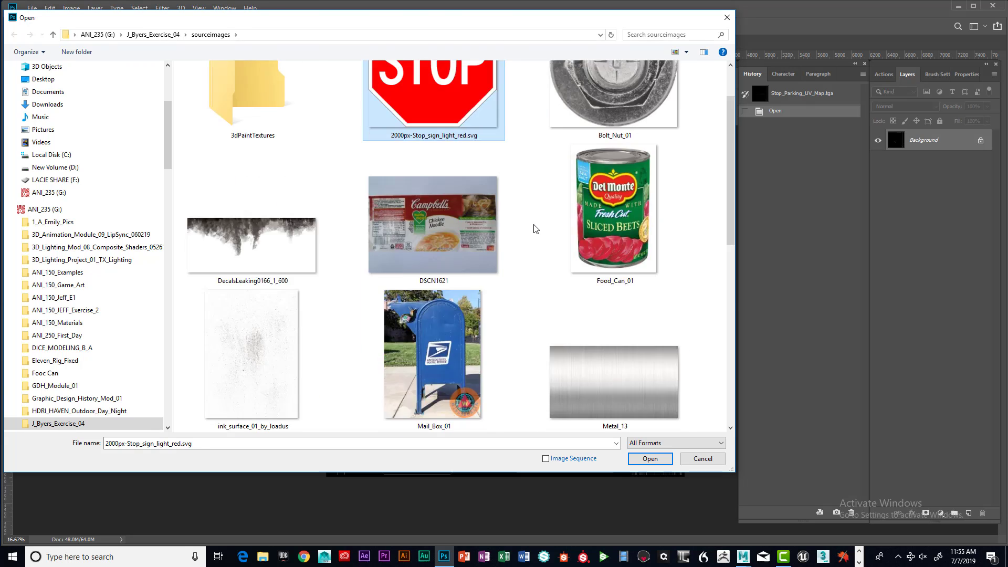
{"action": "scroll", "coordinate": [440, 293], "scroll_direction": "down", "scroll_amount": 4}
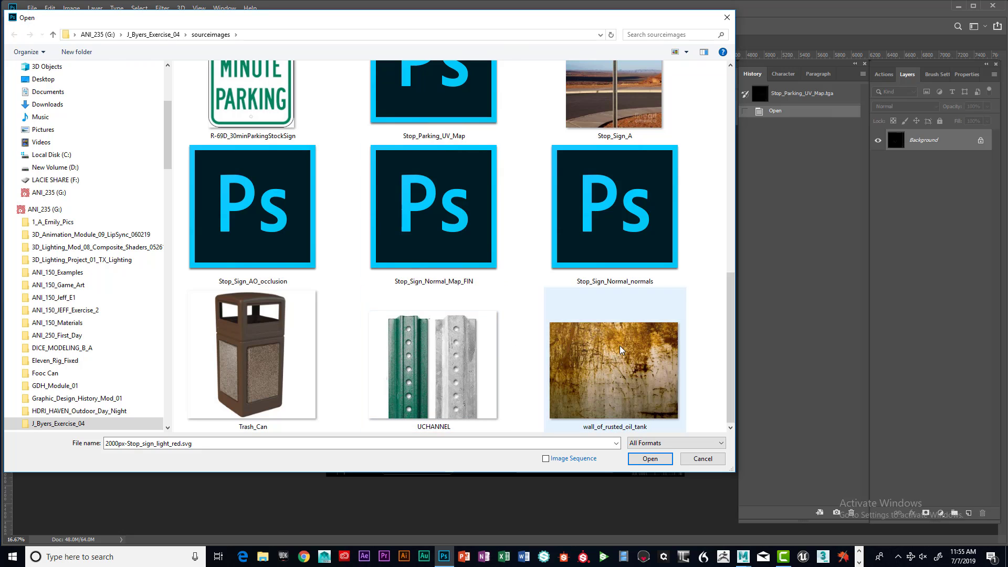
{"action": "scroll", "coordinate": [322, 287], "scroll_direction": "up", "scroll_amount": 4}
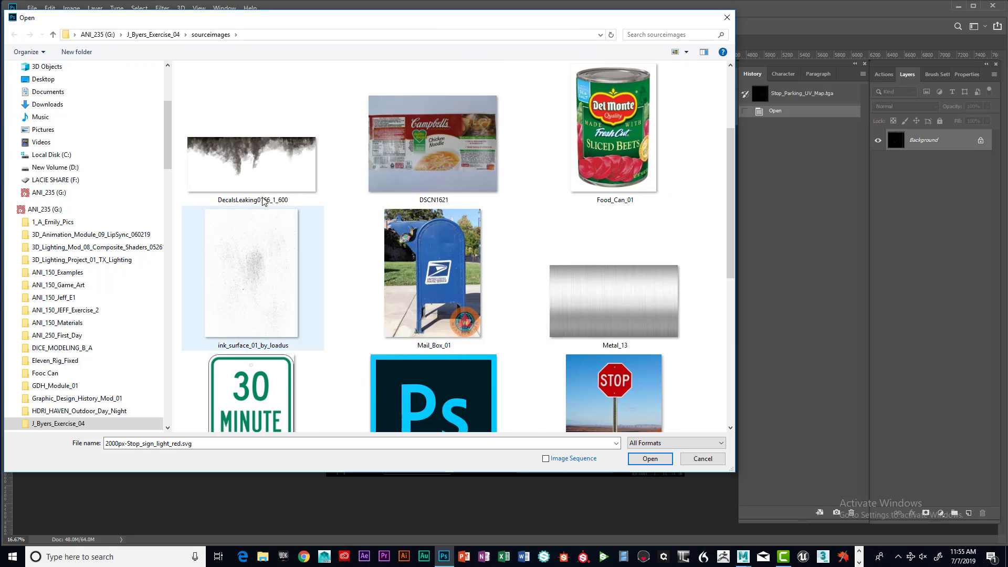
{"action": "scroll", "coordinate": [447, 325], "scroll_direction": "down", "scroll_amount": 3}
{"action": "scroll", "coordinate": [422, 303], "scroll_direction": "up", "scroll_amount": 5}
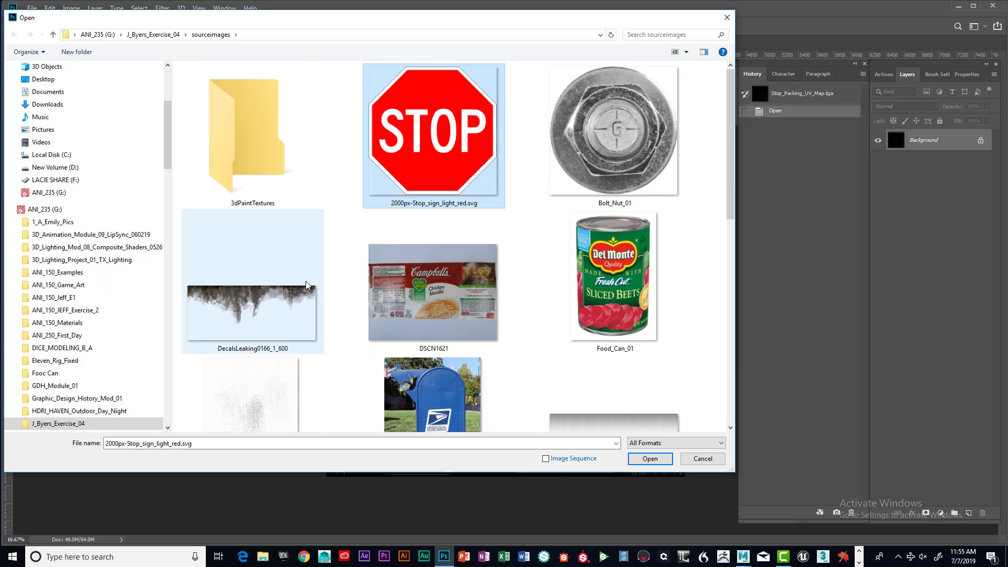
{"action": "scroll", "coordinate": [323, 296], "scroll_direction": "down", "scroll_amount": 3}
{"action": "scroll", "coordinate": [322, 252], "scroll_direction": "up", "scroll_amount": 3}
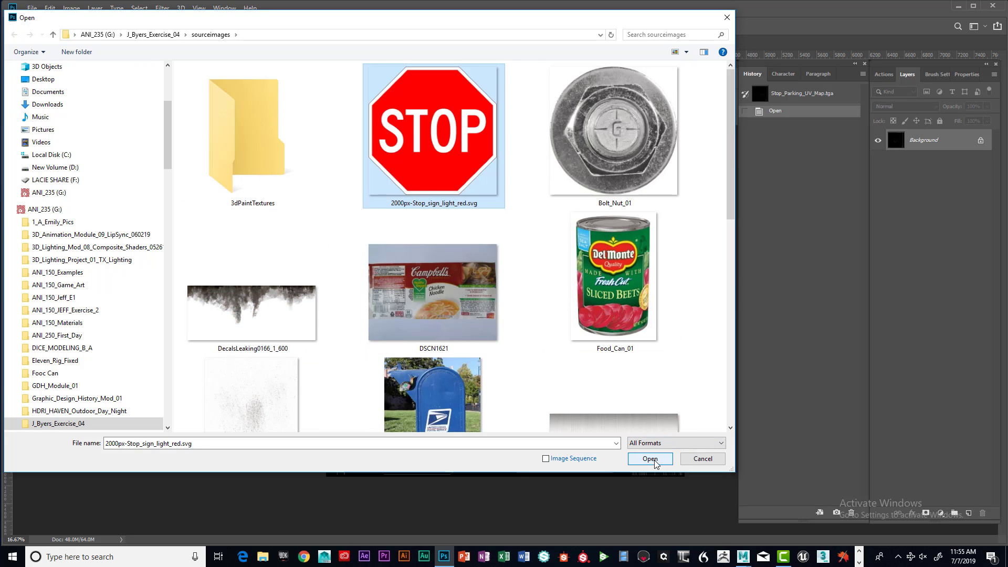
{"action": "scroll", "coordinate": [529, 296], "scroll_direction": "down", "scroll_amount": 10}
{"action": "scroll", "coordinate": [525, 299], "scroll_direction": "up", "scroll_amount": 4}
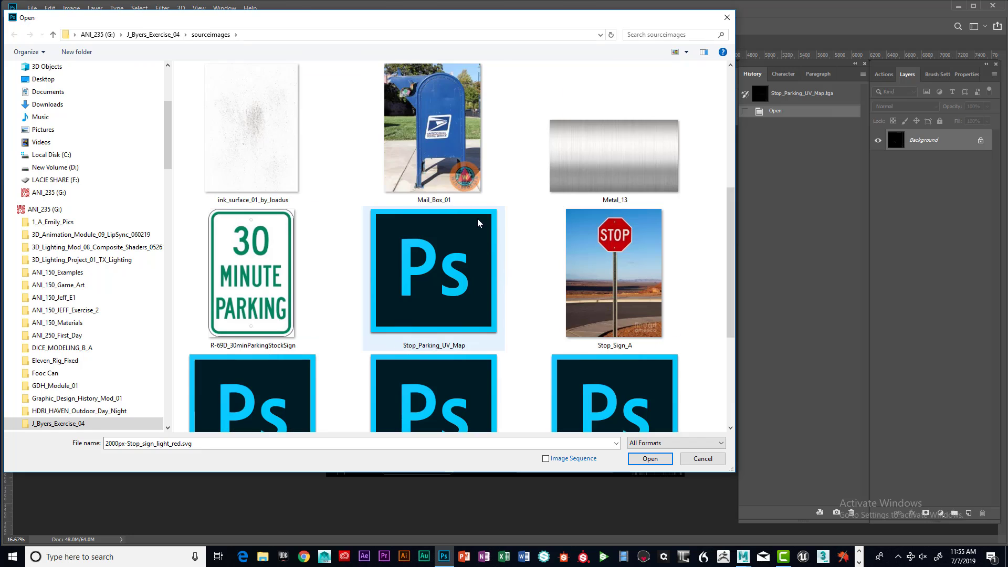
{"action": "scroll", "coordinate": [412, 260], "scroll_direction": "up", "scroll_amount": 6}
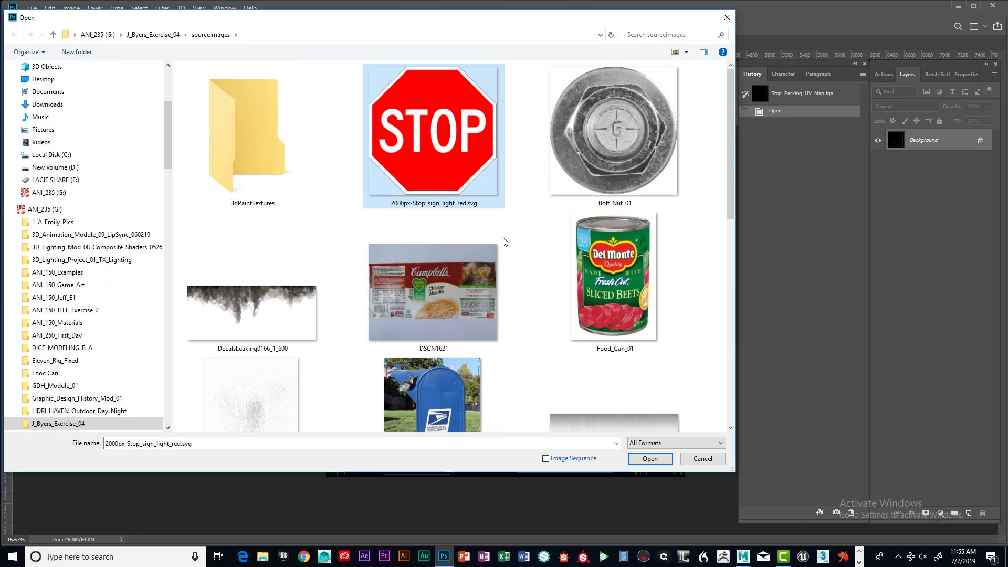
{"action": "scroll", "coordinate": [504, 241], "scroll_direction": "down", "scroll_amount": 7}
Step: Open the selected stop sign image and float its window over the UV map document
{"action": "left_click", "coordinate": [650, 458]}
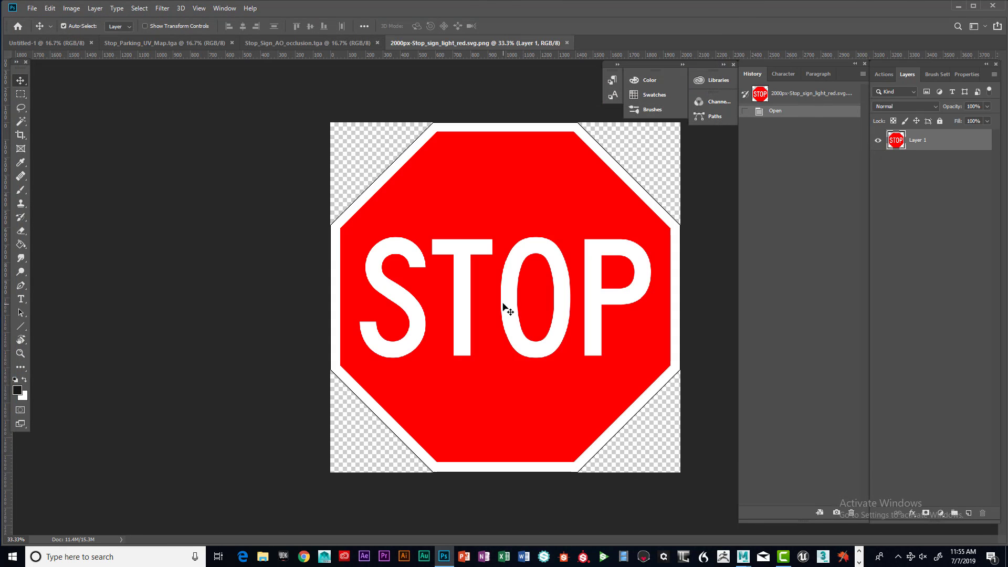
{"action": "left_click_drag", "start_coordinate": [415, 39], "coordinate": [595, 186]}
{"action": "left_click_drag", "start_coordinate": [660, 198], "coordinate": [647, 225]}
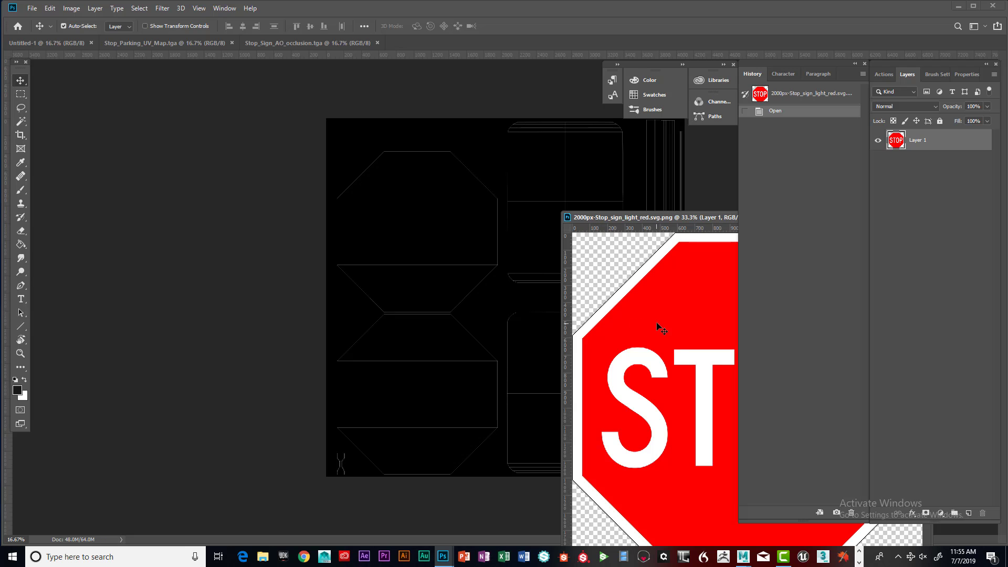
Step: Copy the stop sign image onto the upper octagon of the UV map and move its source window out of the way
{"action": "left_click_drag", "start_coordinate": [657, 323], "coordinate": [418, 211]}
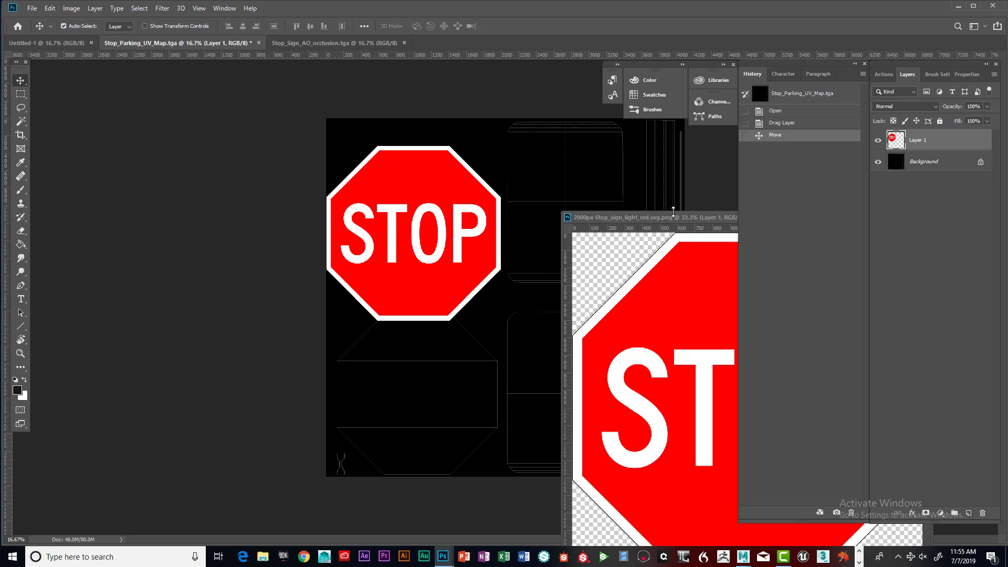
{"action": "left_click_drag", "start_coordinate": [653, 218], "coordinate": [644, 295]}
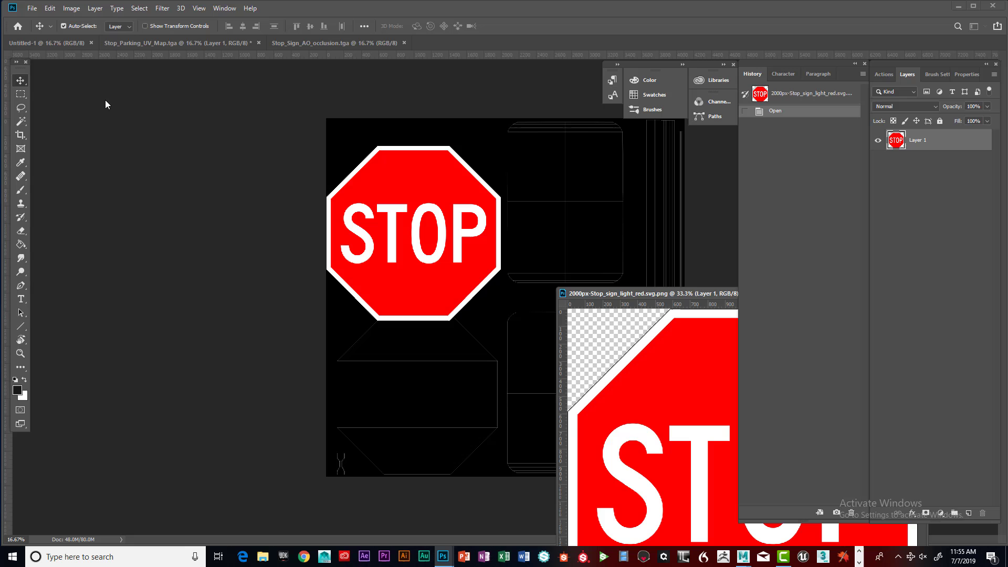
Step: Open the 30-minute parking sign image R-69D_30minParkingStockSign from the sourceimages folder
{"action": "left_click", "coordinate": [32, 8]}
{"action": "left_click", "coordinate": [45, 30]}
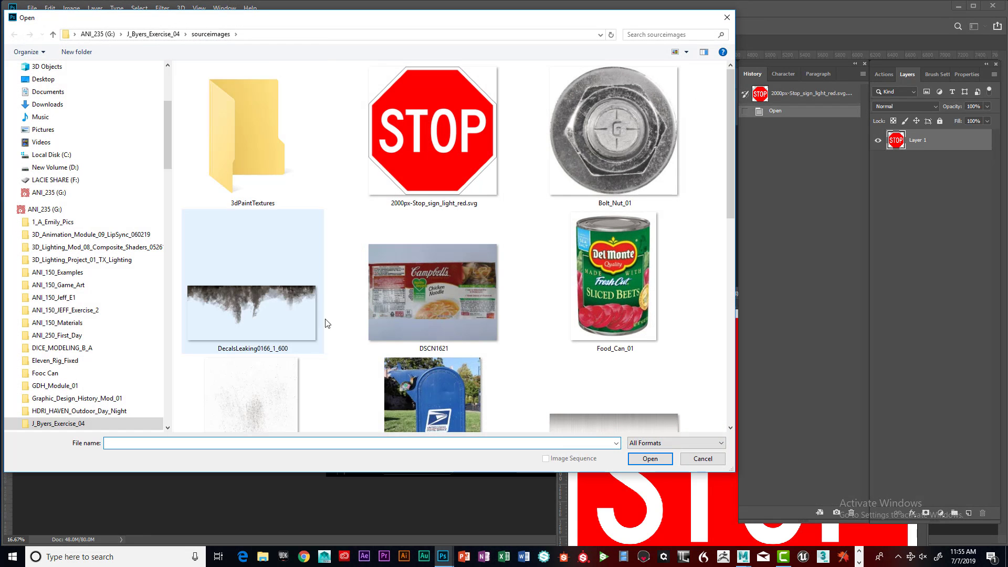
{"action": "scroll", "coordinate": [367, 284], "scroll_direction": "down", "scroll_amount": 5}
{"action": "scroll", "coordinate": [273, 257], "scroll_direction": "up", "scroll_amount": 2}
{"action": "left_click", "coordinate": [261, 262]}
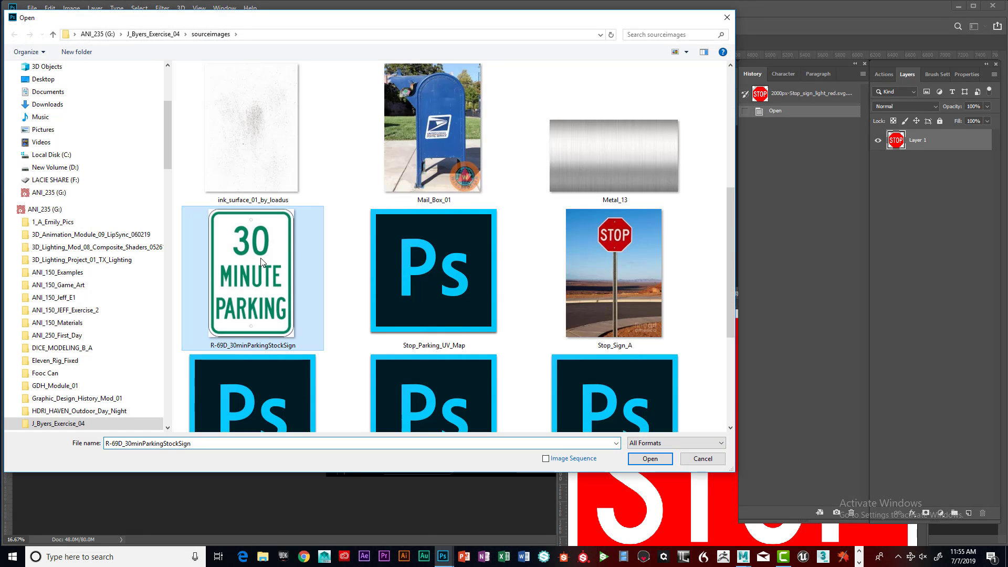
{"action": "left_click", "coordinate": [650, 458]}
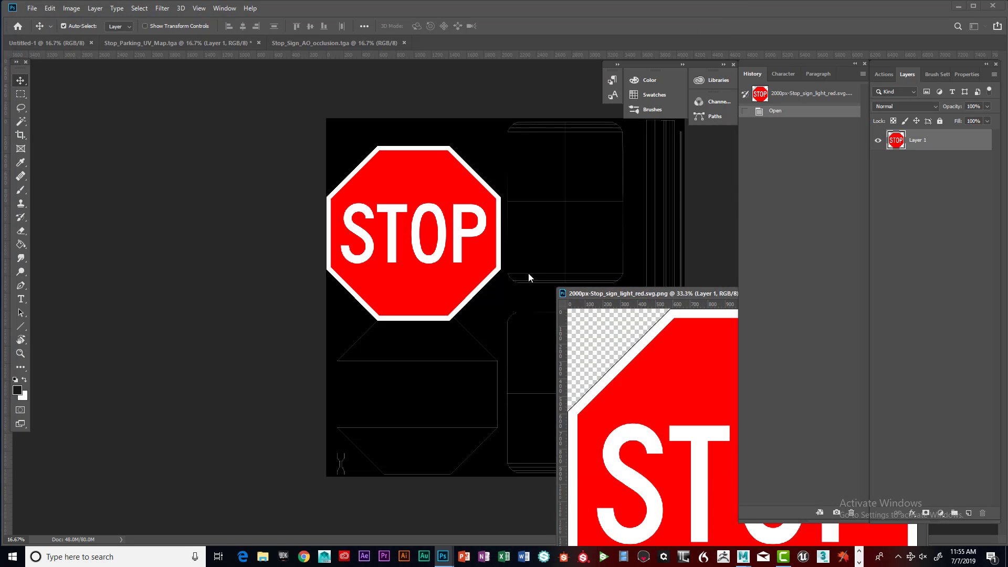
Step: Copy the parking sign image into the UV map document, clear its source window away, and align the sign with the canvas's upper-right corner
{"action": "left_click_drag", "start_coordinate": [574, 96], "coordinate": [677, 175]}
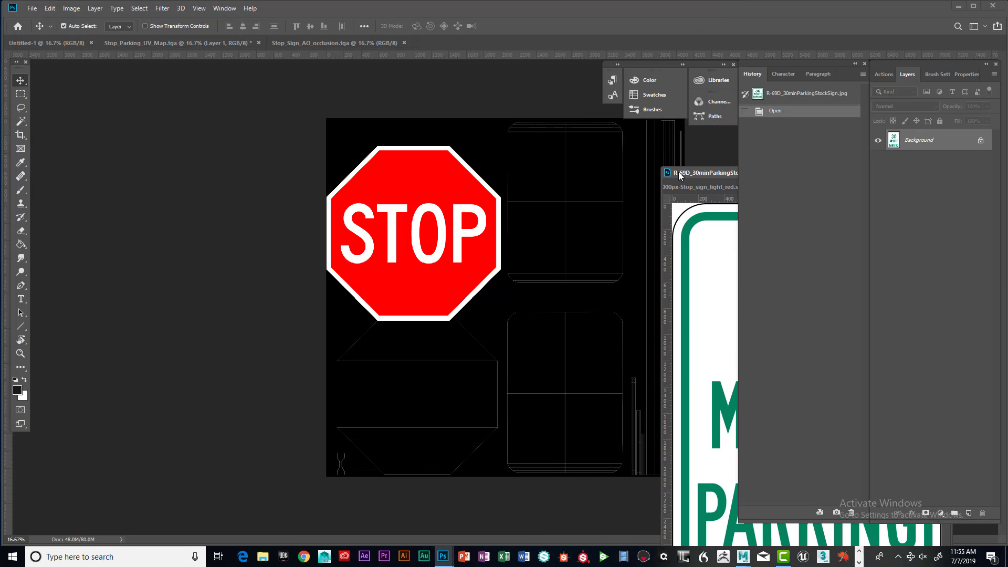
{"action": "left_click_drag", "start_coordinate": [583, 232], "coordinate": [529, 198]}
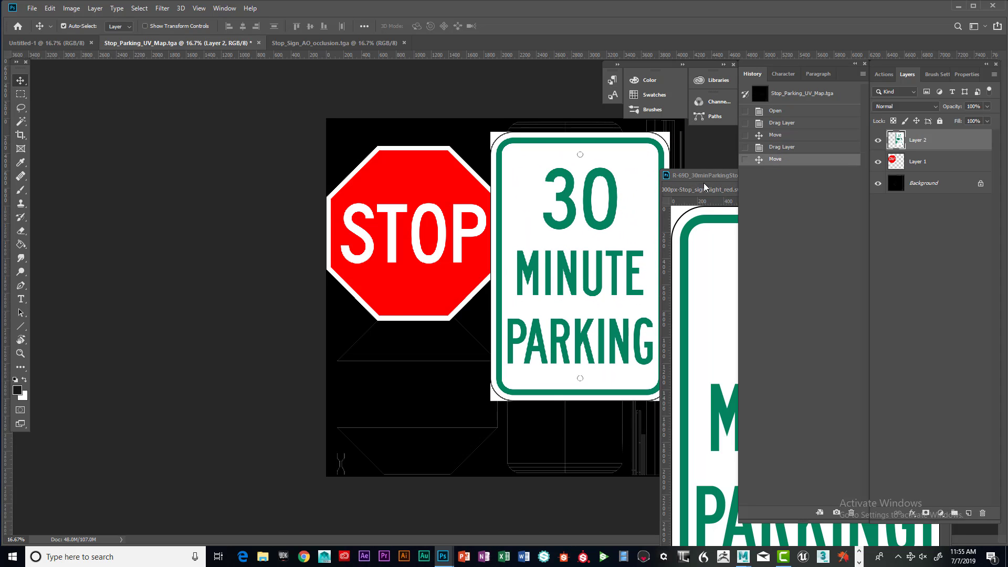
{"action": "left_click_drag", "start_coordinate": [693, 181], "coordinate": [576, 281]}
{"action": "left_click_drag", "start_coordinate": [690, 292], "coordinate": [564, 263]}
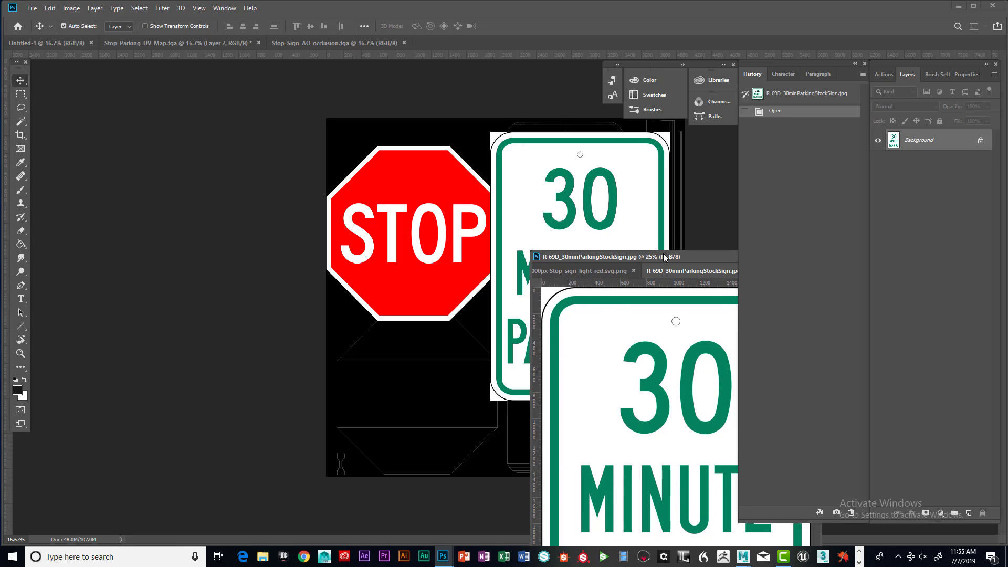
{"action": "left_click_drag", "start_coordinate": [686, 257], "coordinate": [465, 256]}
{"action": "left_click", "coordinate": [591, 256]}
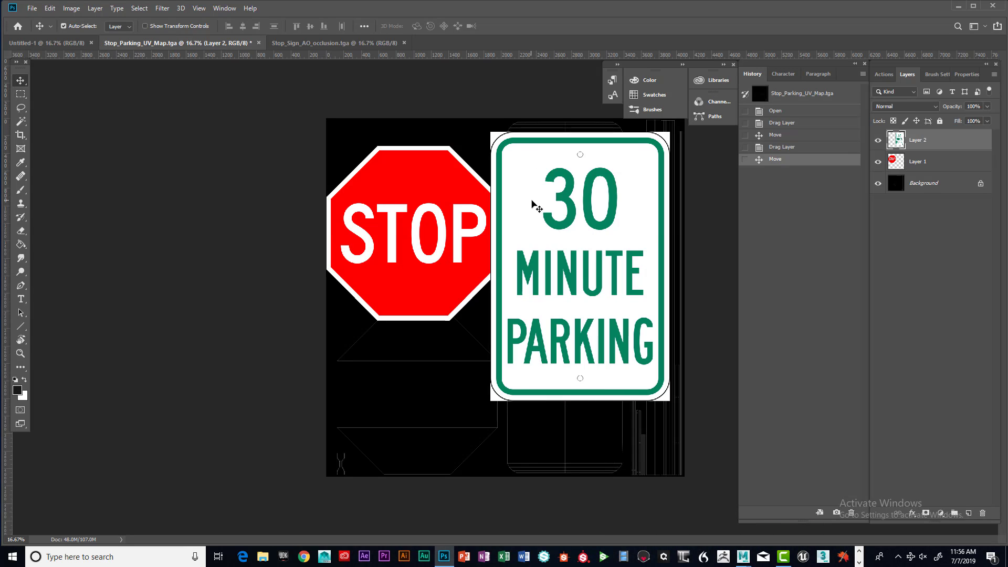
{"action": "mouse_move", "coordinate": [532, 202]}
{"action": "left_mouse_down"}
{"action": "mouse_move", "coordinate": [556, 212]}
{"action": "mouse_move", "coordinate": [546, 188]}
{"action": "left_mouse_up"}
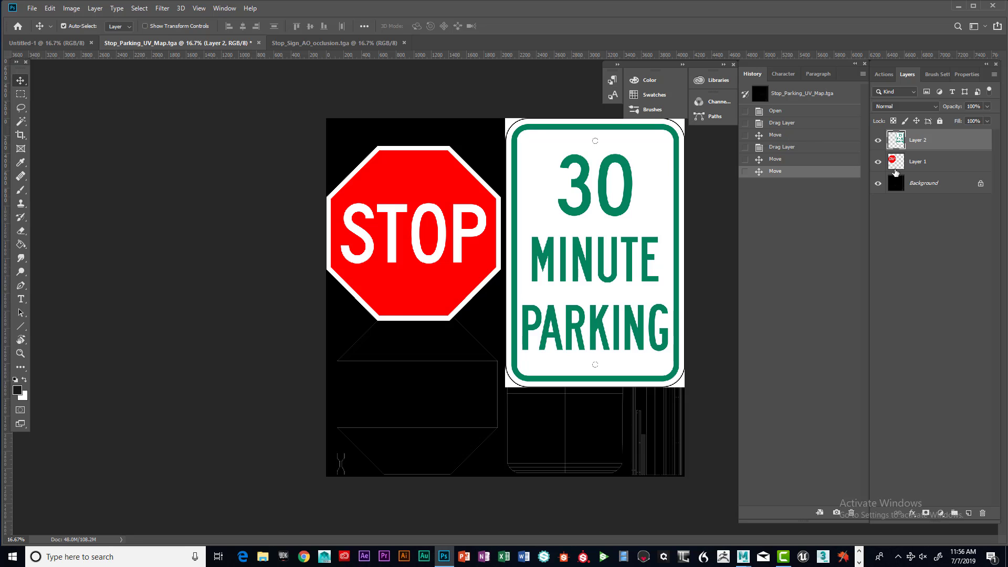
Step: Convert the locked Background of the UV map into a regular layer named Layer 0
{"action": "double_click", "coordinate": [939, 186]}
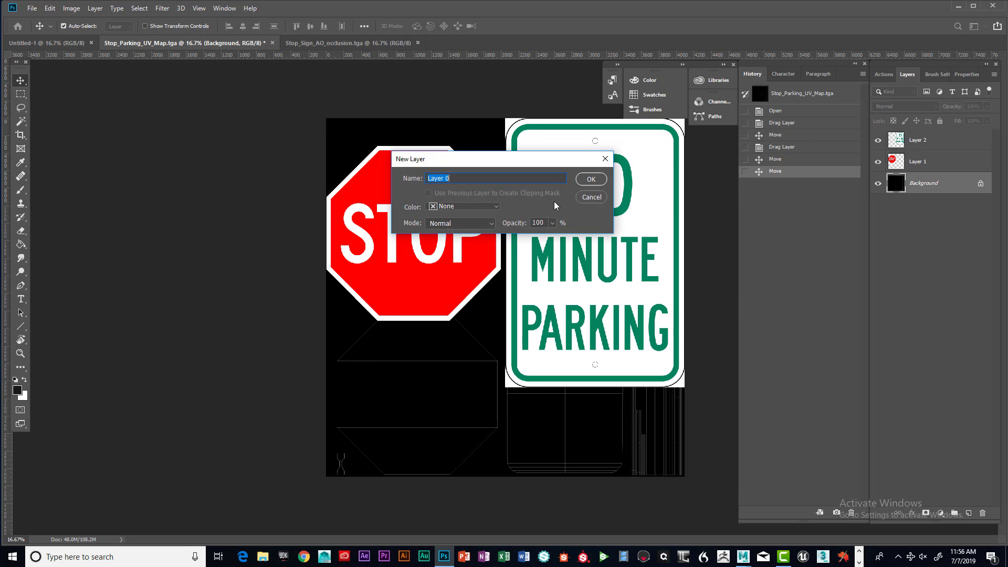
{"action": "left_click", "coordinate": [588, 180]}
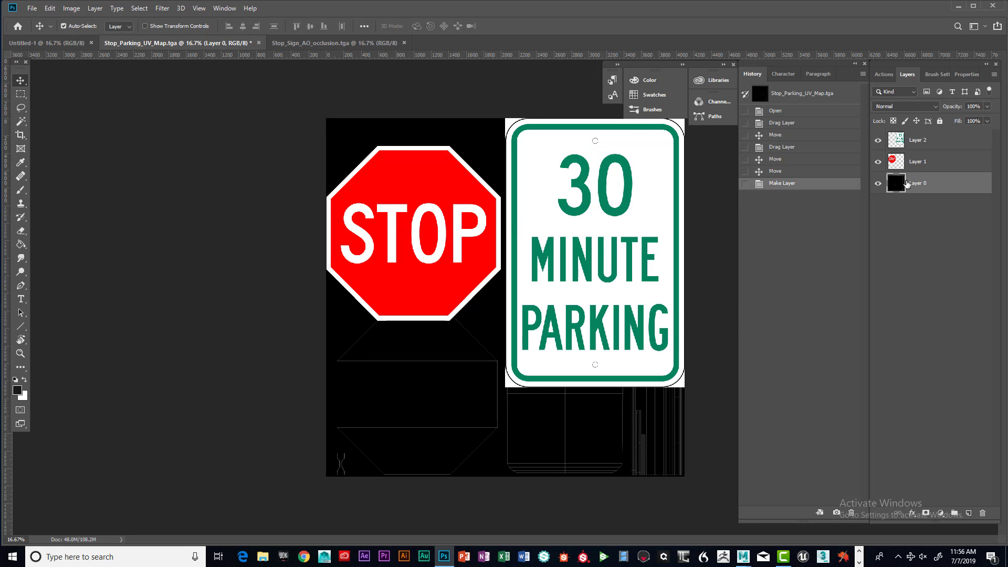
Step: Shift the stop sign slightly upward and move the parking sign down toward the canvas's lower-right corner, clear of the stop sign
{"action": "left_click", "coordinate": [922, 165]}
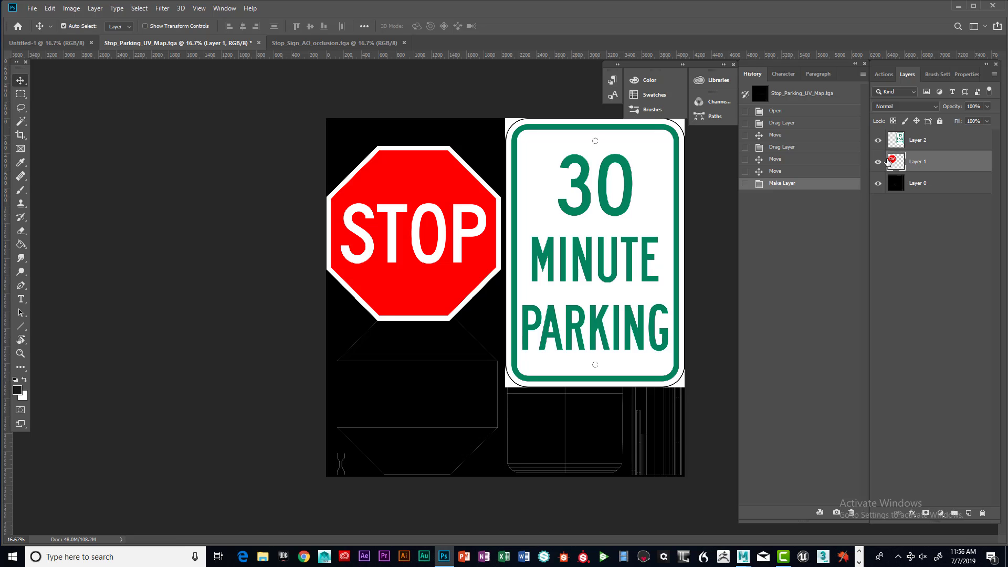
{"action": "mouse_move", "coordinate": [415, 214]}
{"action": "left_mouse_down"}
{"action": "mouse_move", "coordinate": [451, 207]}
{"action": "mouse_move", "coordinate": [415, 207]}
{"action": "left_mouse_up"}
{"action": "left_click_drag", "start_coordinate": [582, 188], "coordinate": [601, 286]}
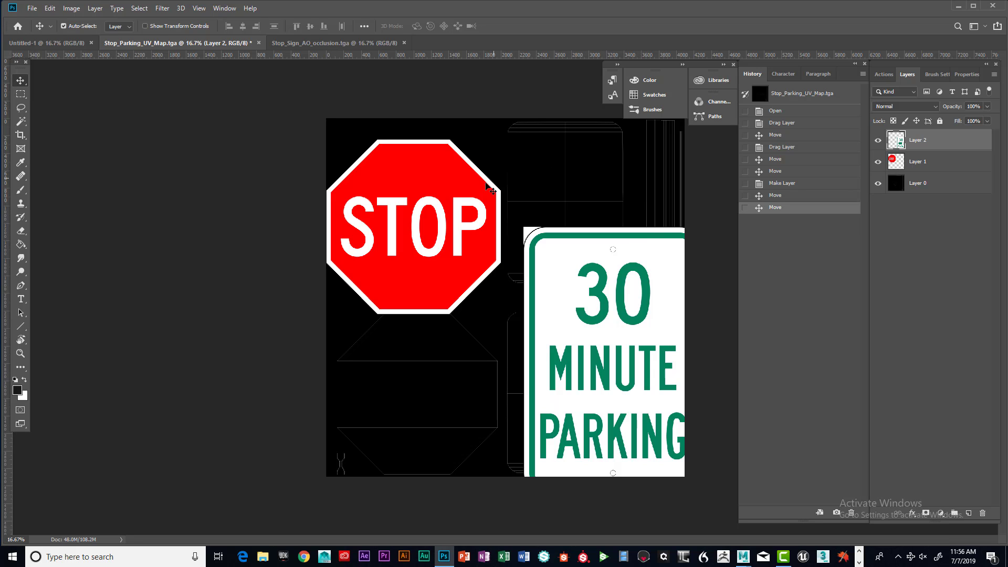
Step: Set the opacity of the stop sign layer, Layer 1, to 50%
{"action": "left_click", "coordinate": [917, 163]}
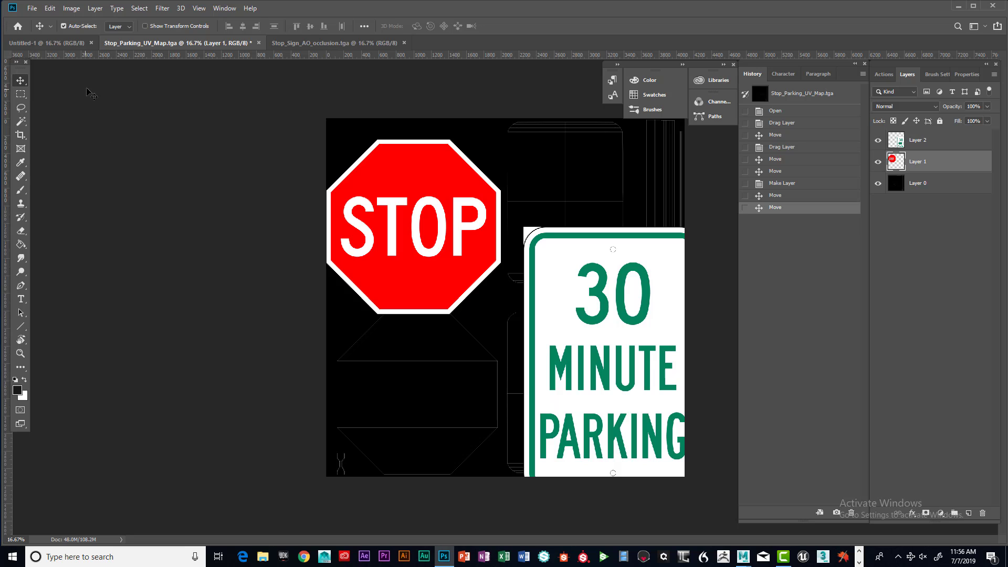
{"action": "left_click", "coordinate": [987, 106]}
{"action": "left_click_drag", "start_coordinate": [984, 121], "coordinate": [963, 118]}
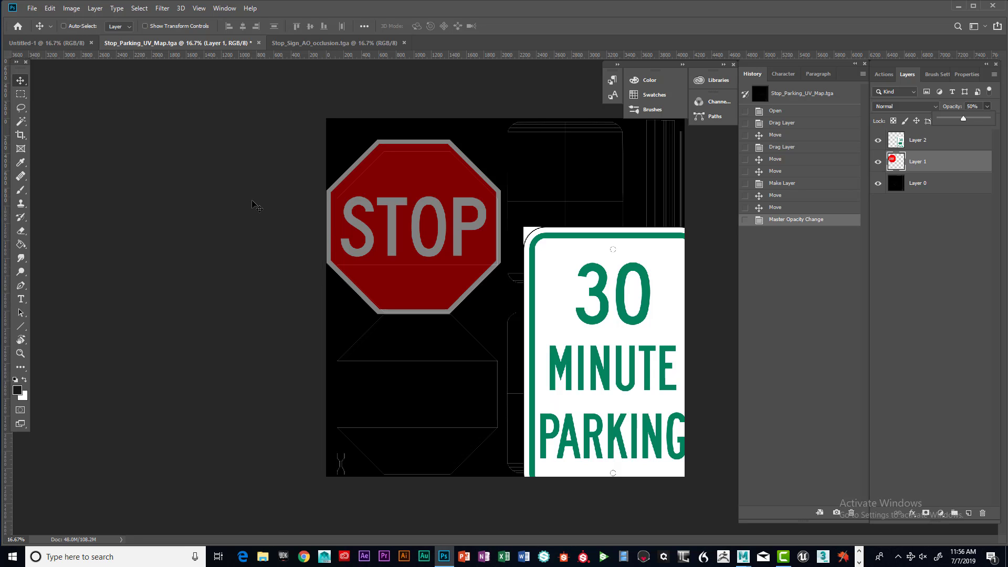
Step: Free-transform the stop sign to about 92.5% of its size and position it over the upper octagon of the UV map
{"action": "key", "text": "ctrl+t"}
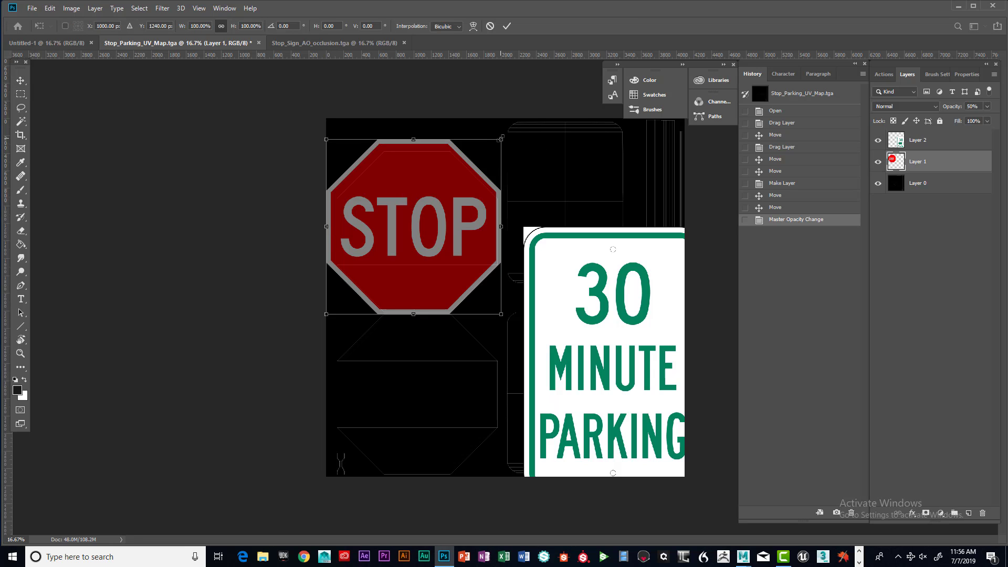
{"action": "left_click_drag", "start_coordinate": [498, 141], "coordinate": [480, 151]}
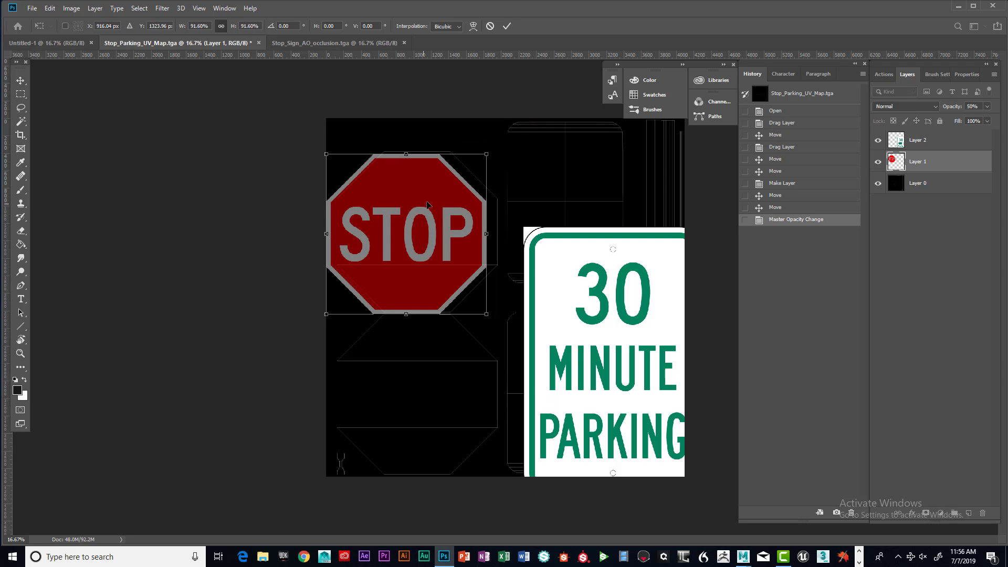
{"action": "left_click_drag", "start_coordinate": [427, 205], "coordinate": [435, 205]}
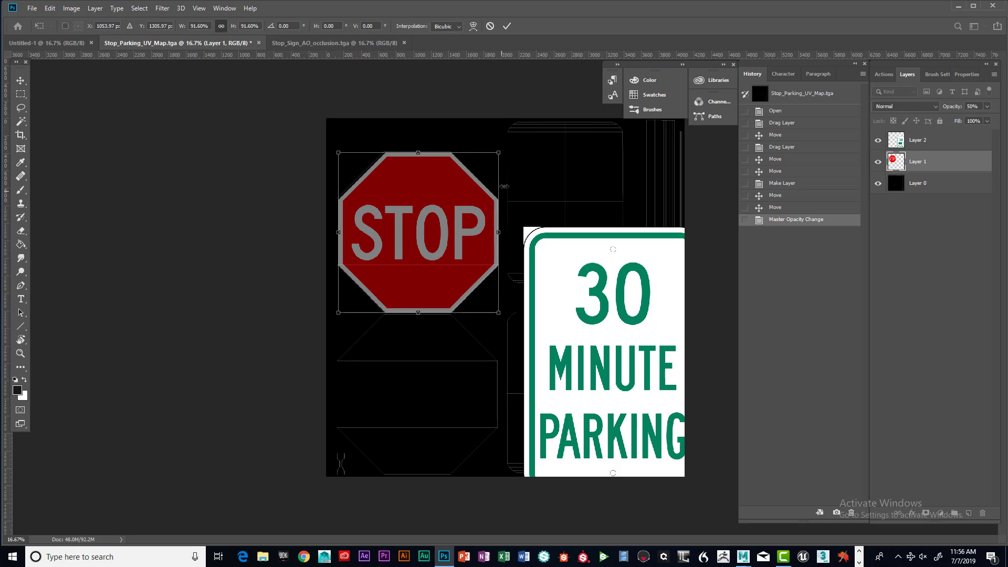
{"action": "left_click_drag", "start_coordinate": [502, 159], "coordinate": [501, 161]}
{"action": "left_click_drag", "start_coordinate": [445, 191], "coordinate": [445, 189]}
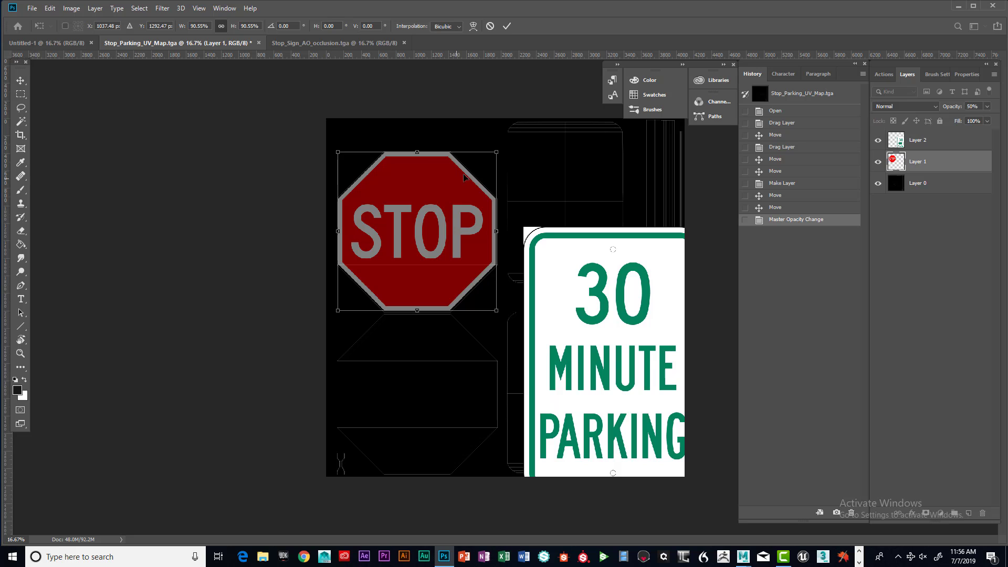
{"action": "left_click_drag", "start_coordinate": [498, 151], "coordinate": [499, 149]}
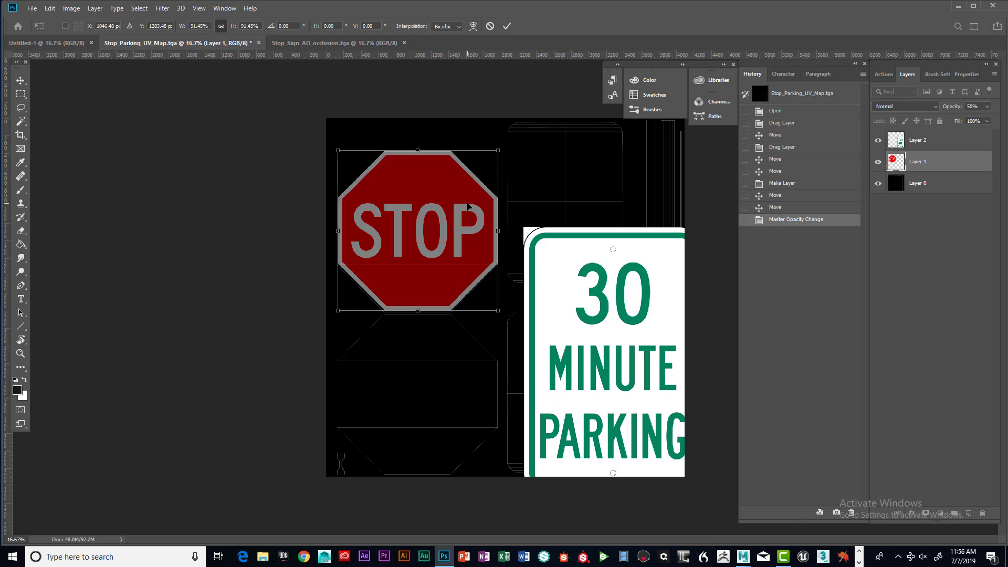
{"action": "left_click_drag", "start_coordinate": [469, 206], "coordinate": [467, 207]}
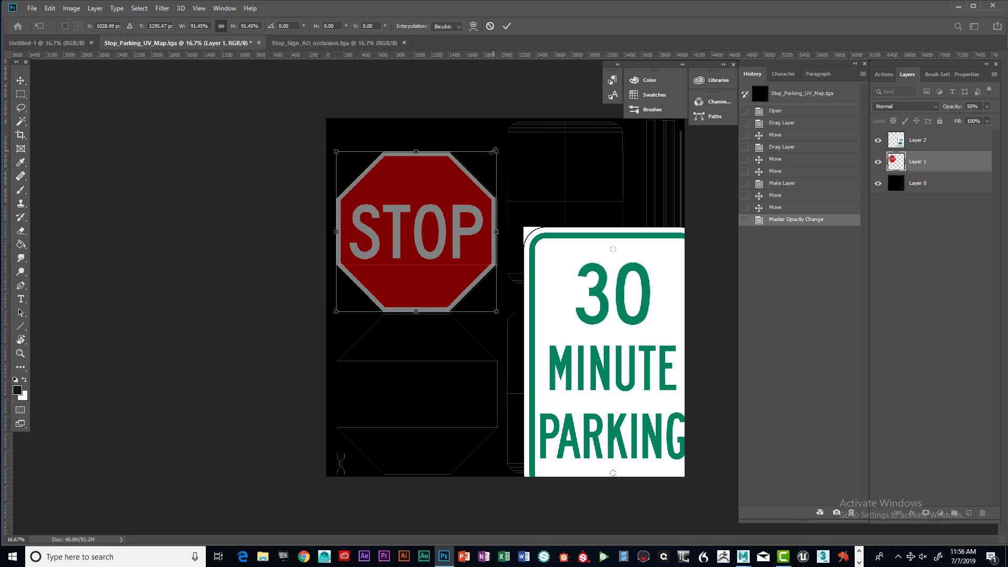
{"action": "left_click_drag", "start_coordinate": [497, 149], "coordinate": [497, 149]}
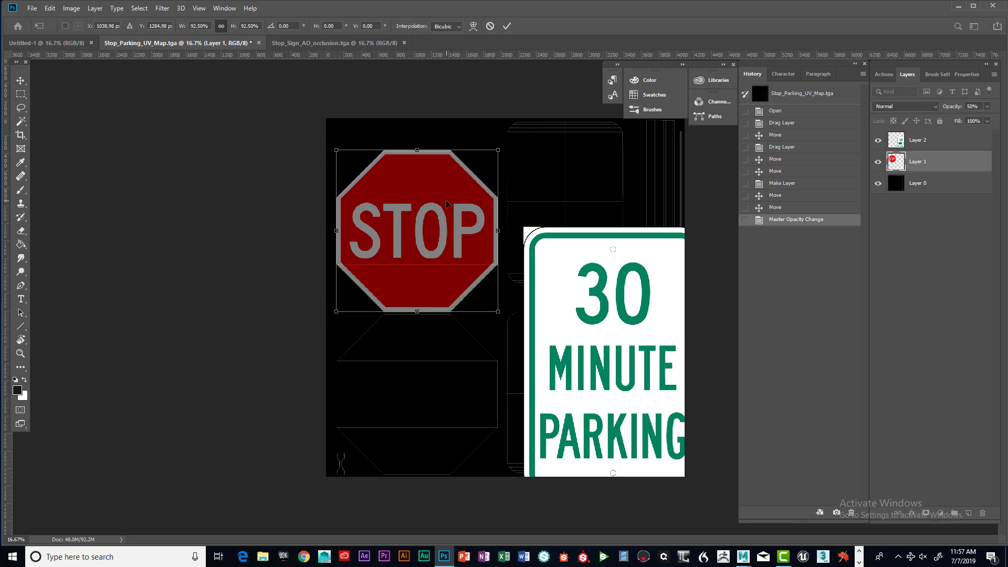
{"action": "key", "text": "Return"}
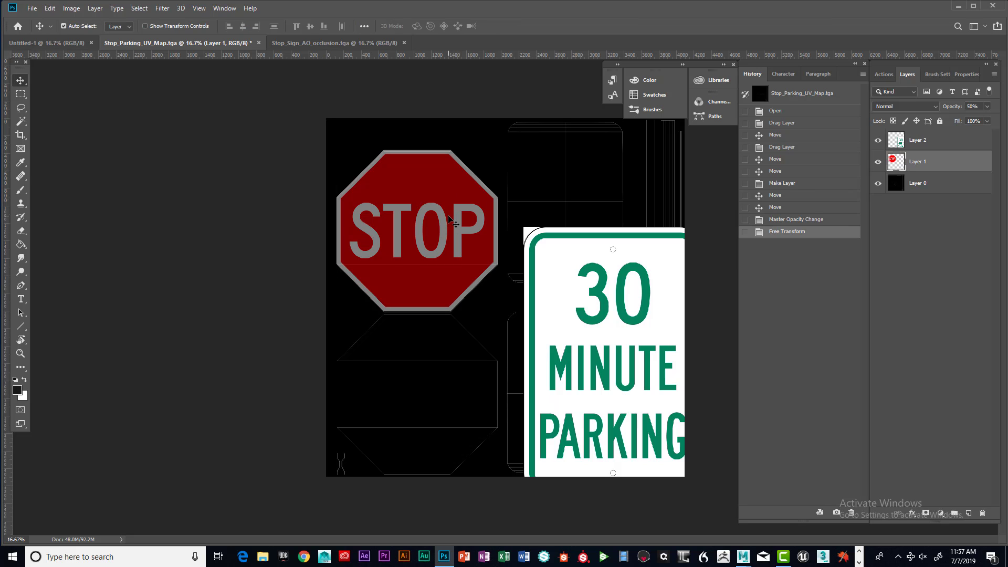
Step: Nudge the stop sign slightly down and to the right until its edges line up with the octagon's UV outline
{"action": "left_click", "coordinate": [20, 353]}
{"action": "key", "text": "alt"}
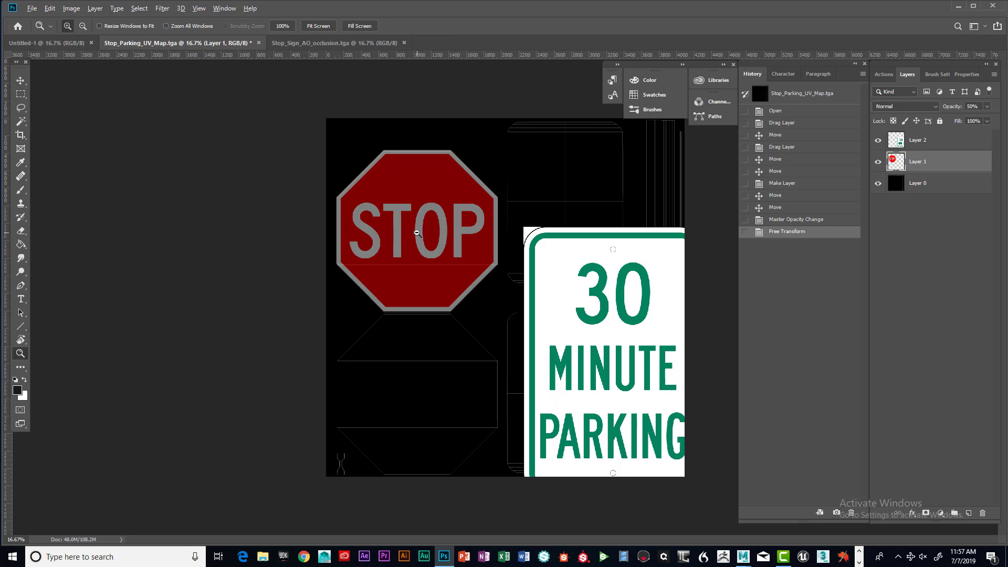
{"action": "left_click", "coordinate": [416, 227]}
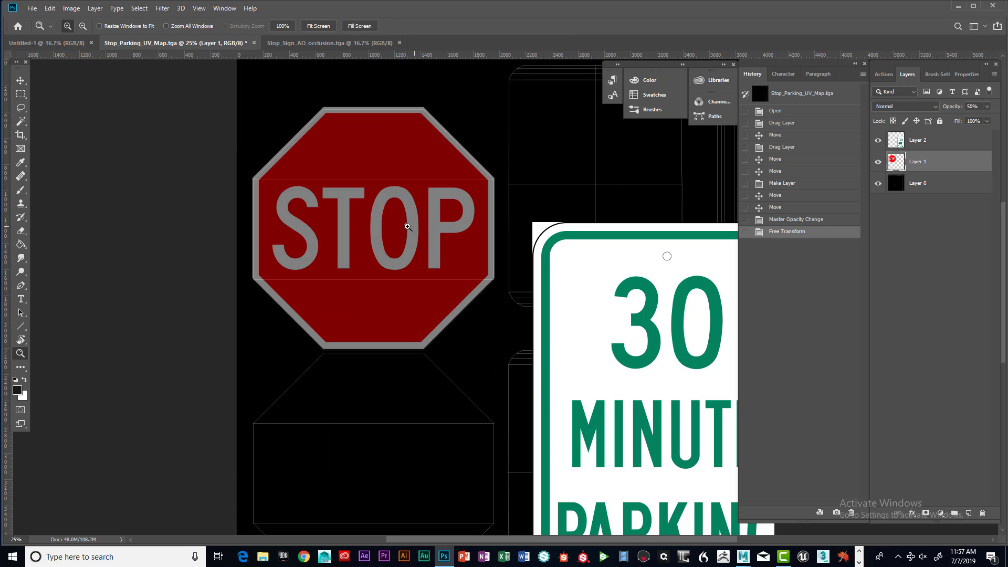
{"action": "left_click", "coordinate": [377, 226]}
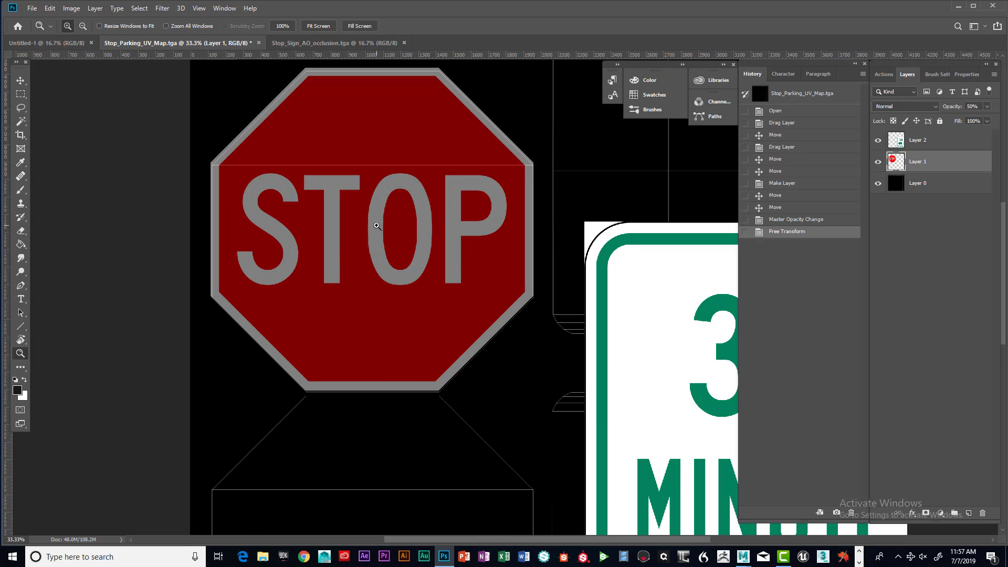
{"action": "key", "text": "alt"}
{"action": "left_click", "coordinate": [21, 82]}
{"action": "key", "text": "Down"}
{"action": "key", "text": "Down"}
{"action": "key", "text": "Down"}
{"action": "key", "text": "Down"}
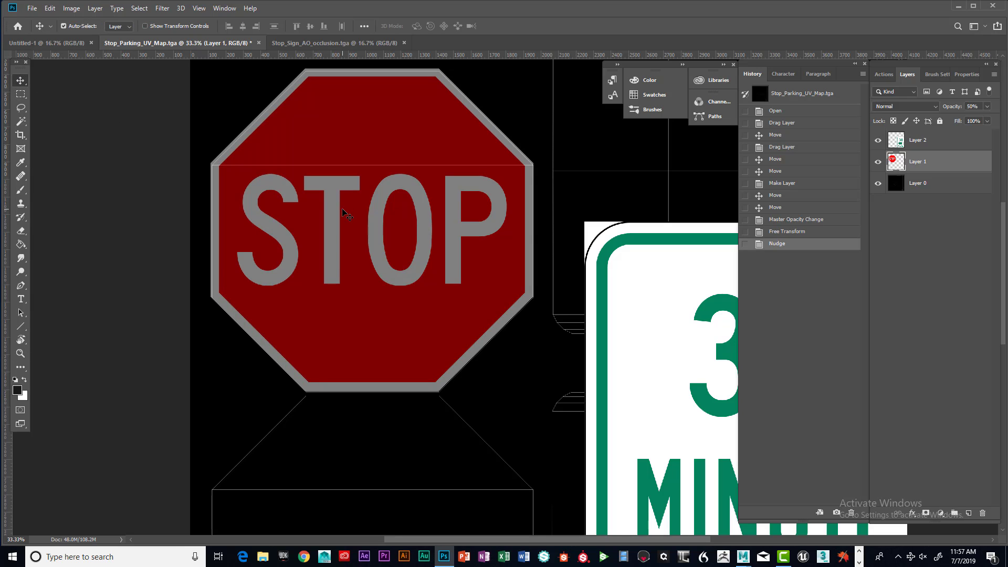
{"action": "key", "text": "Down"}
{"action": "key", "text": "Down"}
{"action": "key", "text": "Down"}
{"action": "key", "text": "Right"}
{"action": "key", "text": "Right"}
{"action": "key", "text": "Right"}
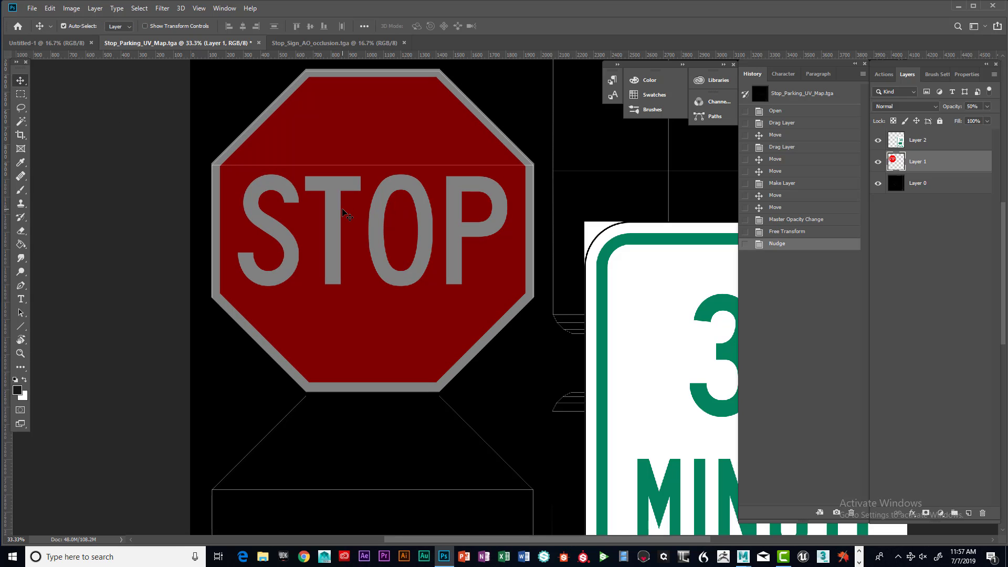
{"action": "key", "text": "Right"}
{"action": "key", "text": "Down"}
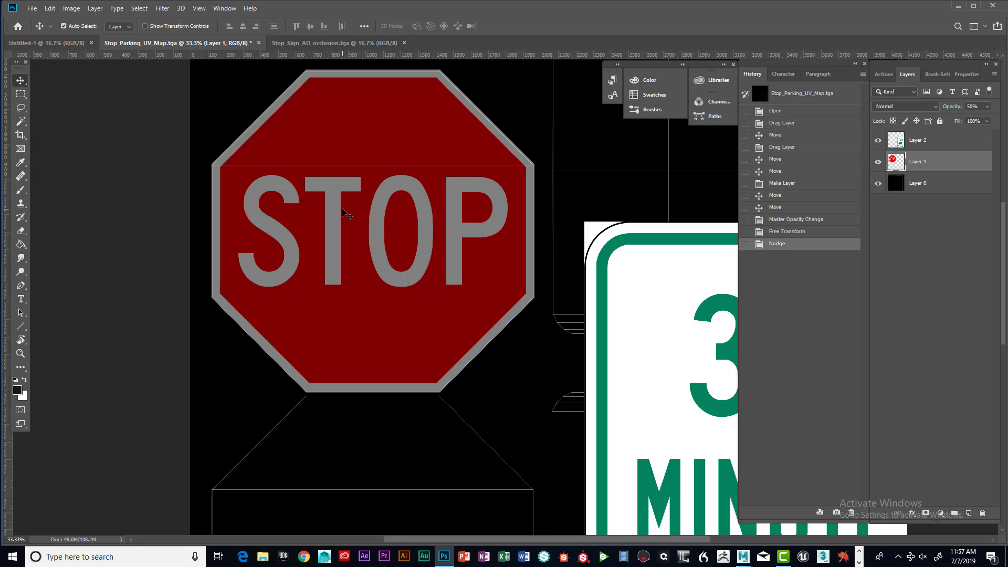
{"action": "key", "text": "Left"}
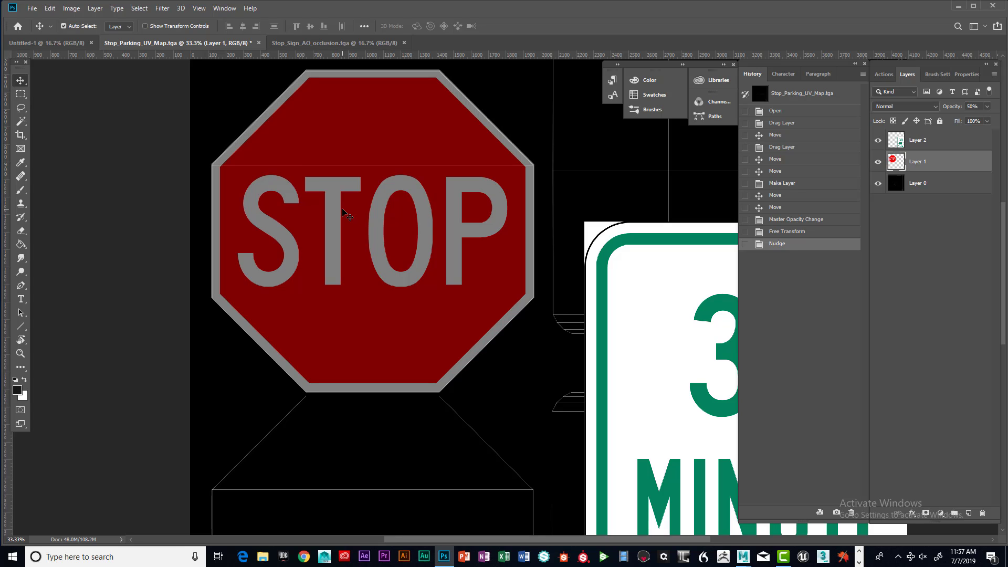
{"action": "key", "text": "Down"}
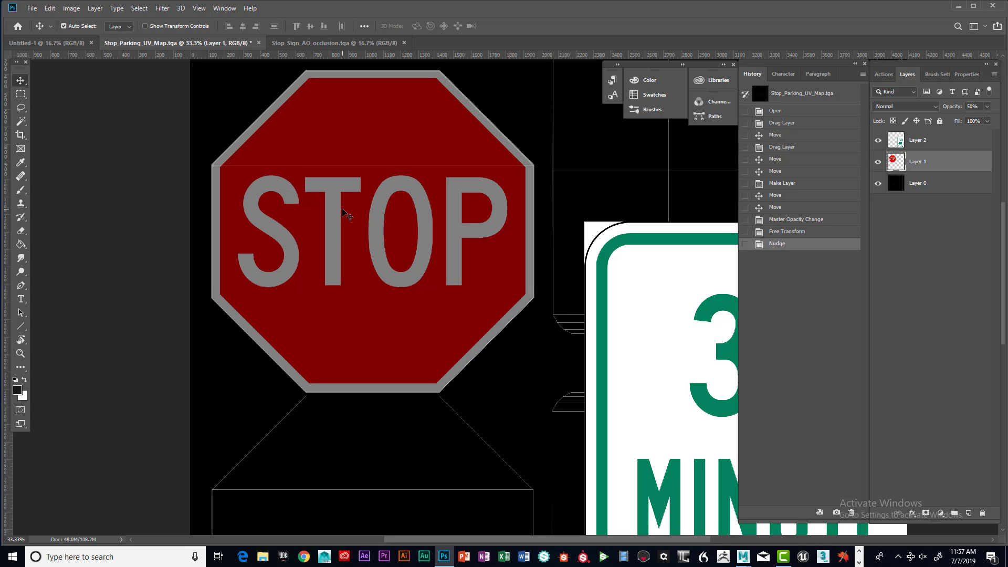
{"action": "key", "text": "Down"}
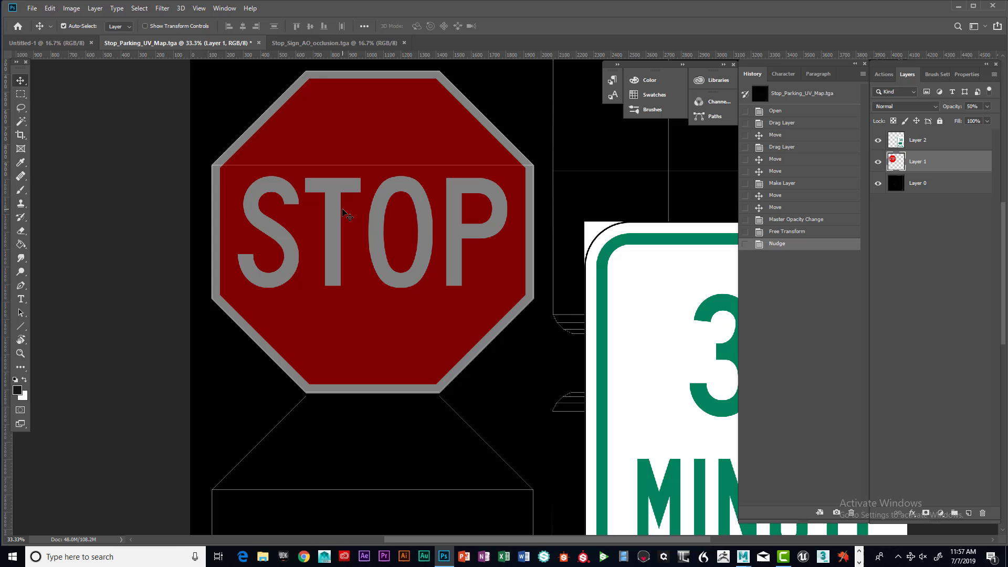
Step: Zoom in on the stop sign and examine how its edges line up with the octagon's UV outline
{"action": "left_click", "coordinate": [20, 356]}
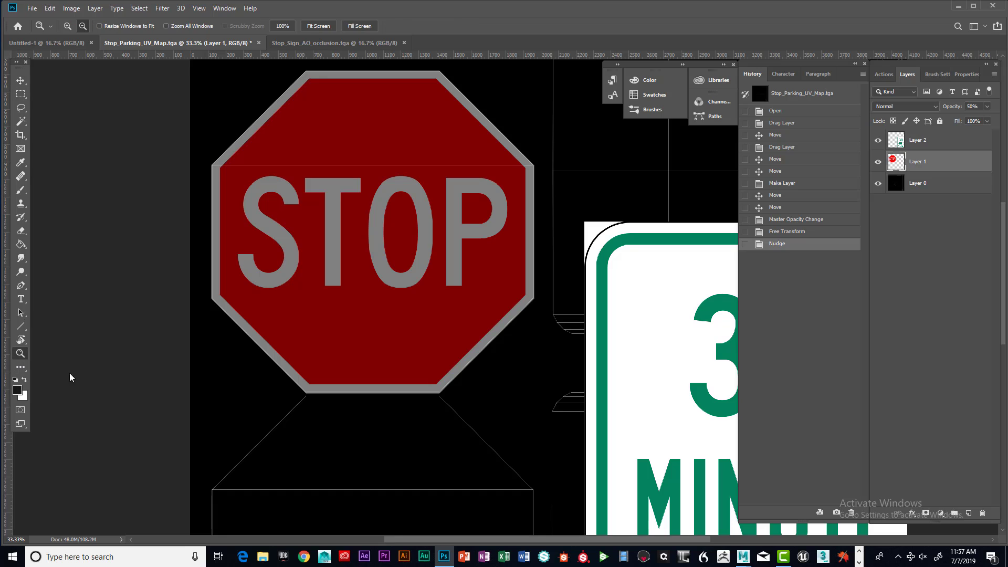
{"action": "left_click", "coordinate": [446, 349], "text": "alt"}
{"action": "scroll", "coordinate": [448, 323], "scroll_direction": "up", "scroll_amount": 1}
{"action": "scroll", "coordinate": [446, 321], "scroll_direction": "up", "scroll_amount": 2}
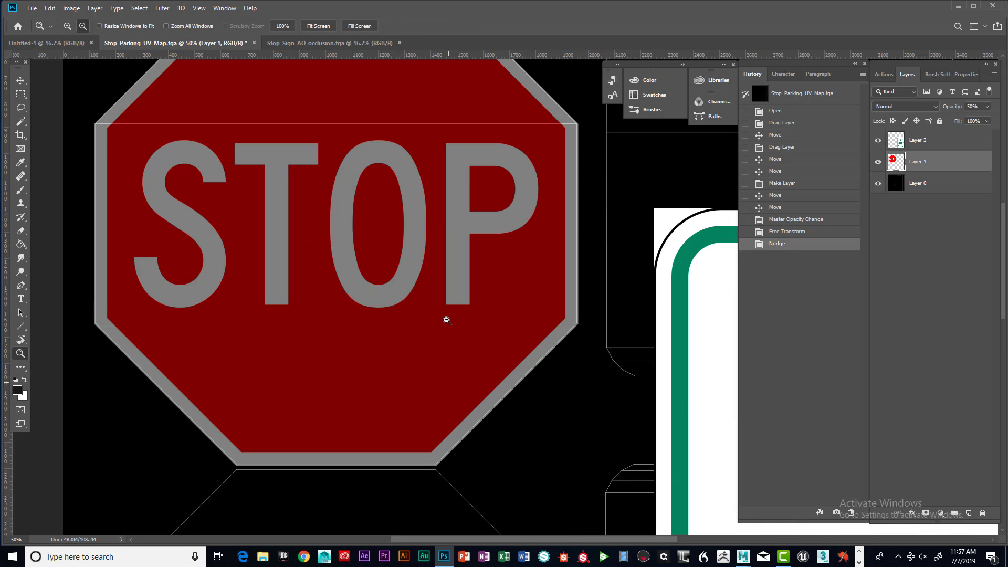
{"action": "scroll", "coordinate": [446, 320], "scroll_direction": "up", "scroll_amount": 1}
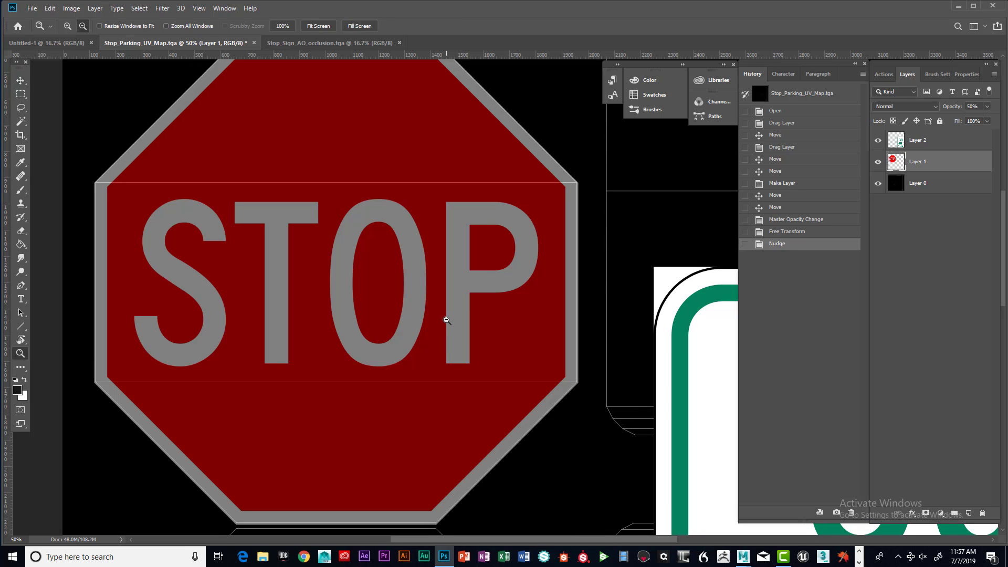
{"action": "scroll", "coordinate": [446, 320], "scroll_direction": "up", "scroll_amount": 1}
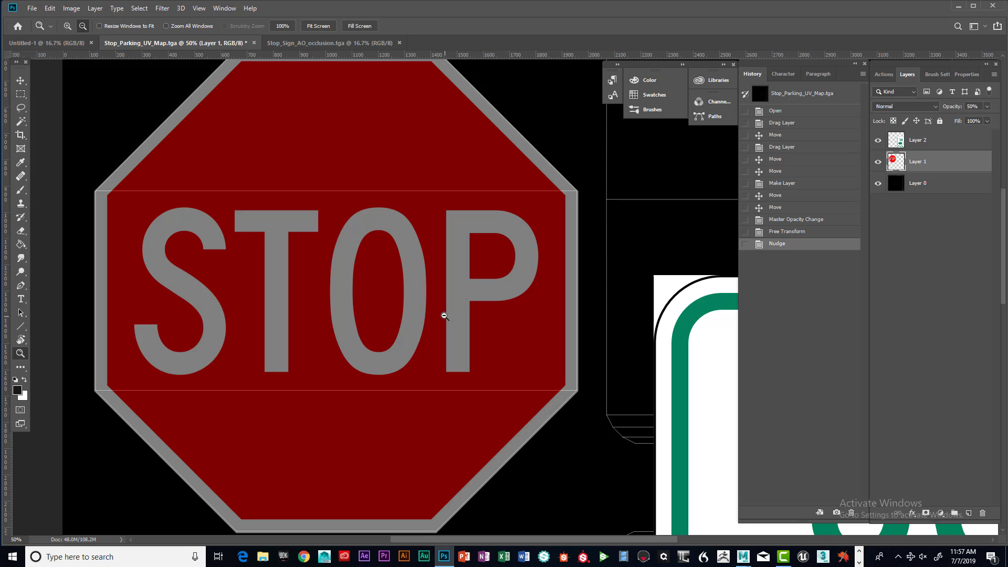
{"action": "scroll", "coordinate": [446, 204], "scroll_direction": "up", "scroll_amount": 1}
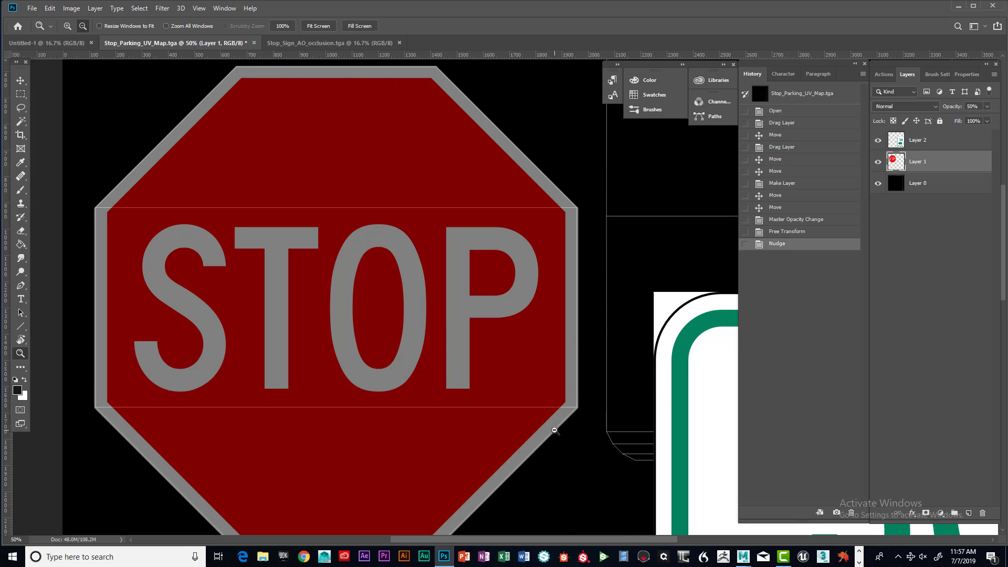
{"action": "scroll", "coordinate": [557, 420], "scroll_direction": "down", "scroll_amount": 3}
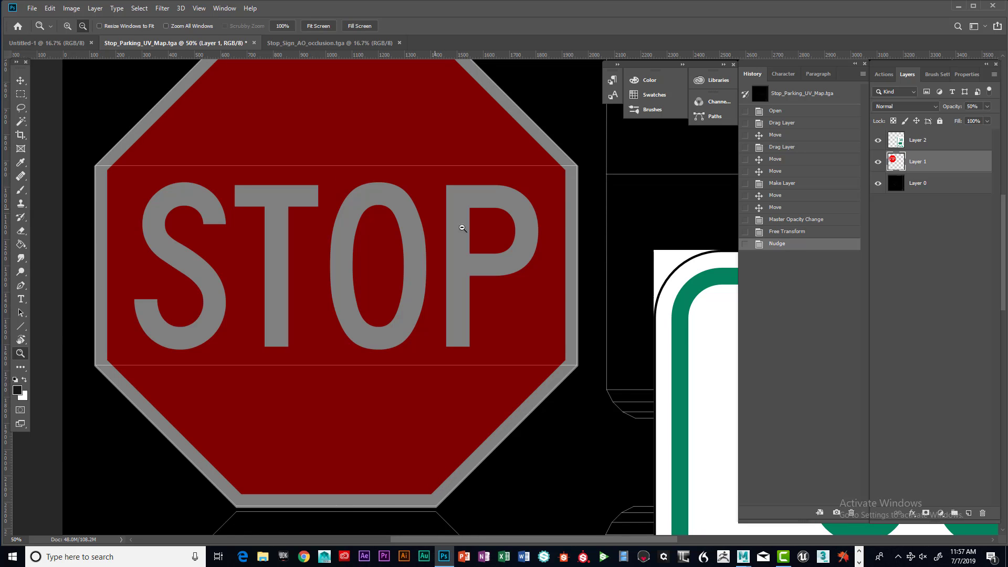
{"action": "scroll", "coordinate": [472, 240], "scroll_direction": "down", "scroll_amount": 1}
{"action": "scroll", "coordinate": [473, 240], "scroll_direction": "up", "scroll_amount": 5}
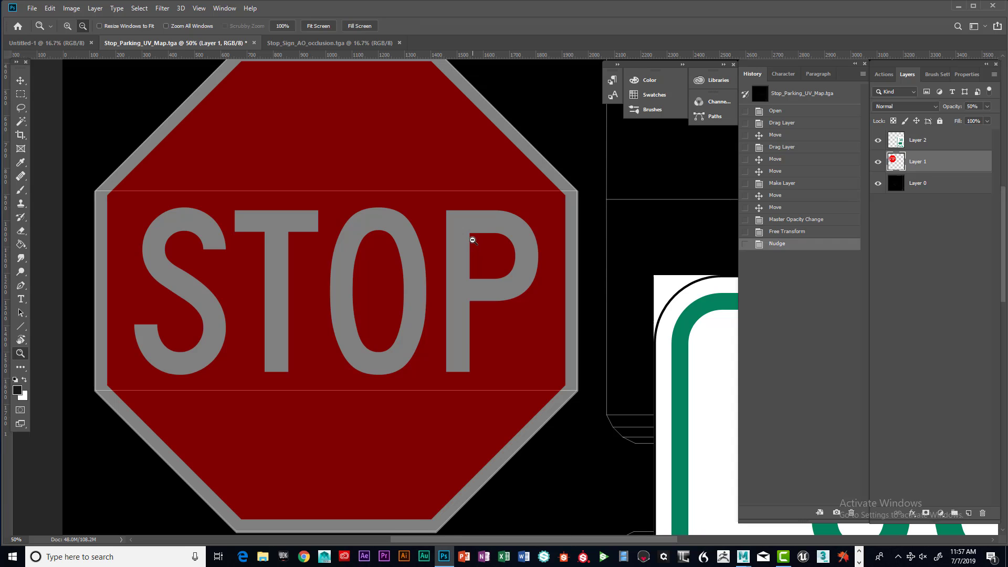
{"action": "scroll", "coordinate": [473, 241], "scroll_direction": "down", "scroll_amount": 6}
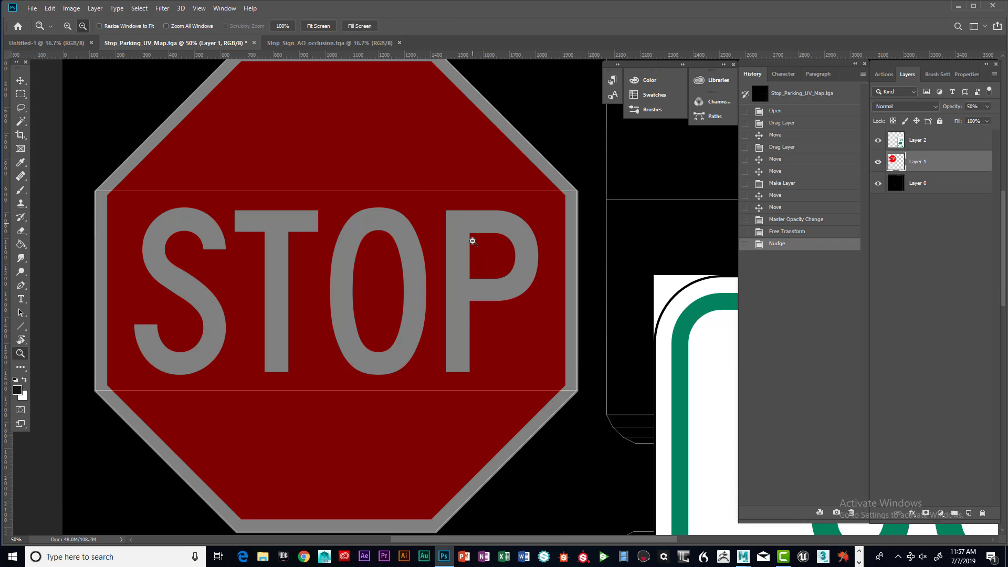
Step: Examine the empty lower octagon of the UV map and its border with the stop sign above it
{"action": "scroll", "coordinate": [455, 394], "scroll_direction": "down", "scroll_amount": 5}
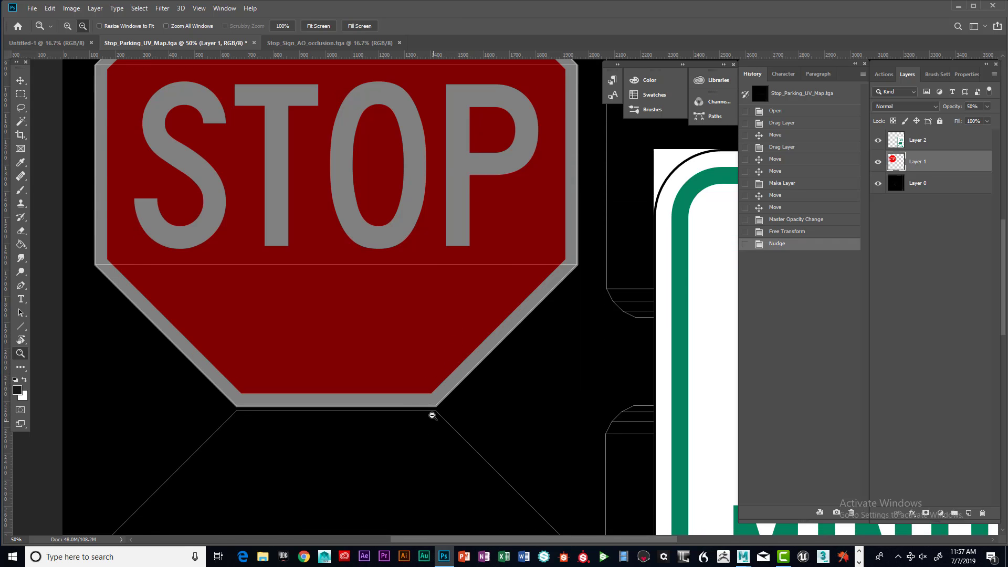
{"action": "scroll", "coordinate": [483, 394], "scroll_direction": "down", "scroll_amount": 6}
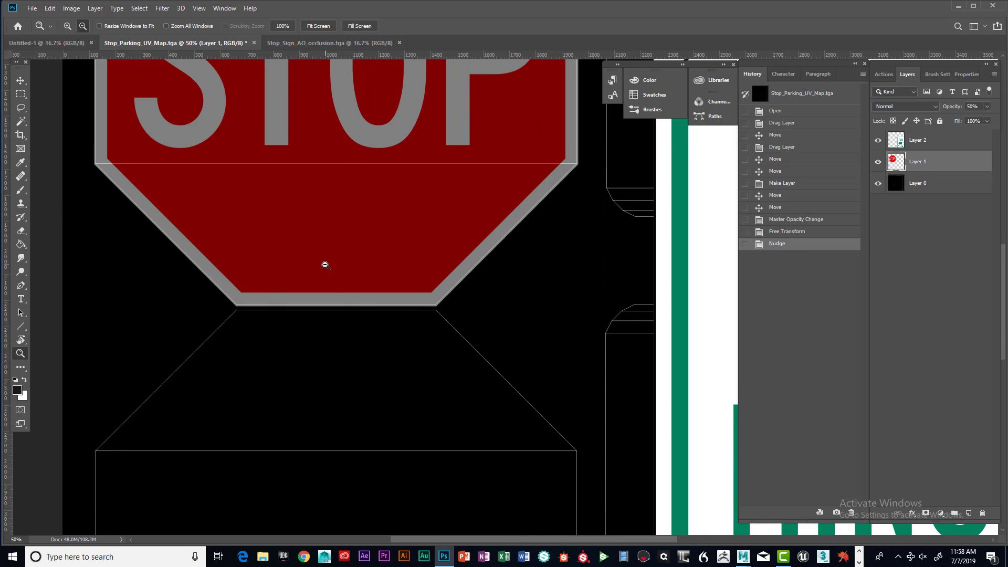
{"action": "scroll", "coordinate": [336, 296], "scroll_direction": "down", "scroll_amount": 2}
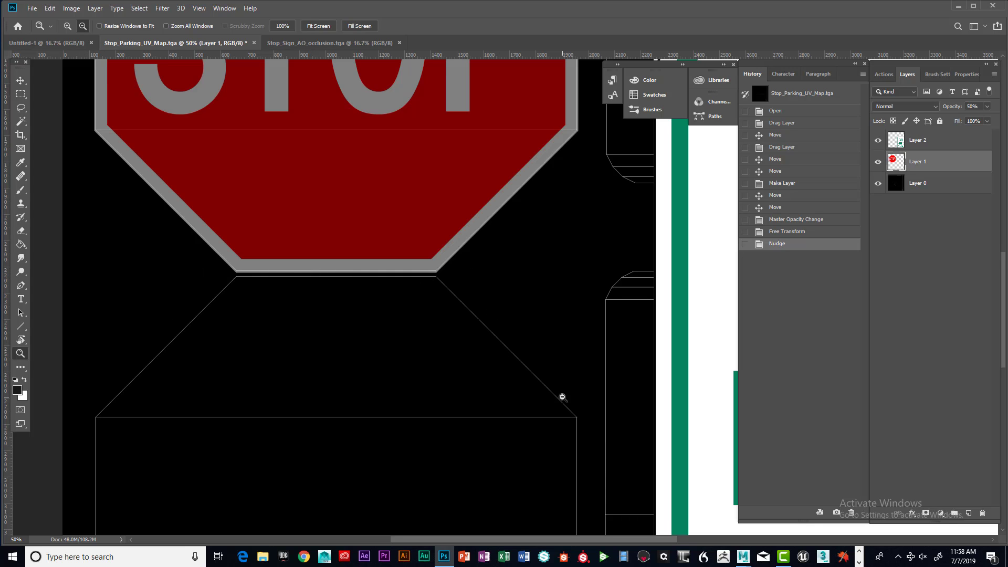
{"action": "scroll", "coordinate": [561, 400], "scroll_direction": "down", "scroll_amount": 5}
{"action": "scroll", "coordinate": [562, 400], "scroll_direction": "down", "scroll_amount": 5}
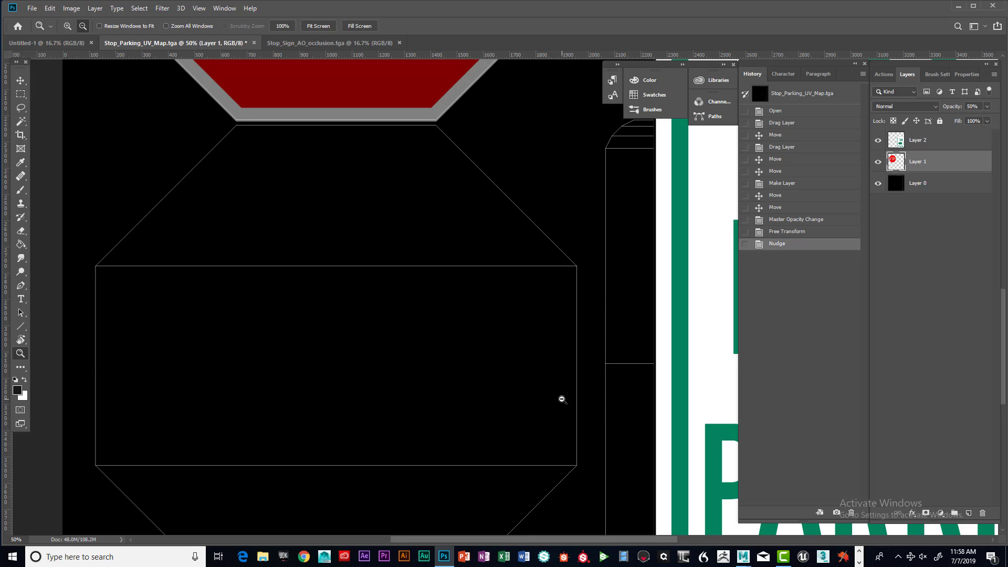
{"action": "scroll", "coordinate": [474, 342], "scroll_direction": "down", "scroll_amount": 1}
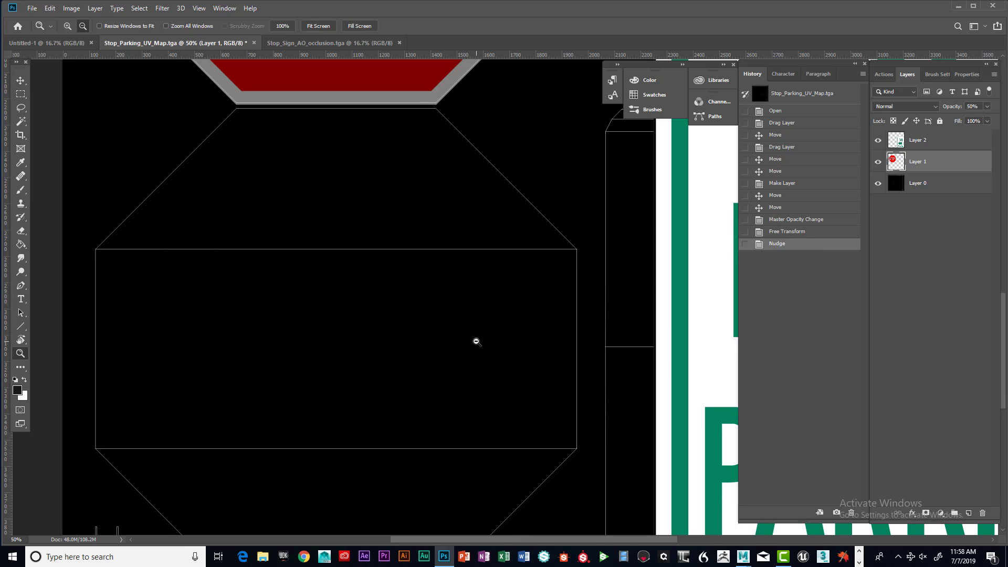
{"action": "scroll", "coordinate": [509, 347], "scroll_direction": "up", "scroll_amount": 4}
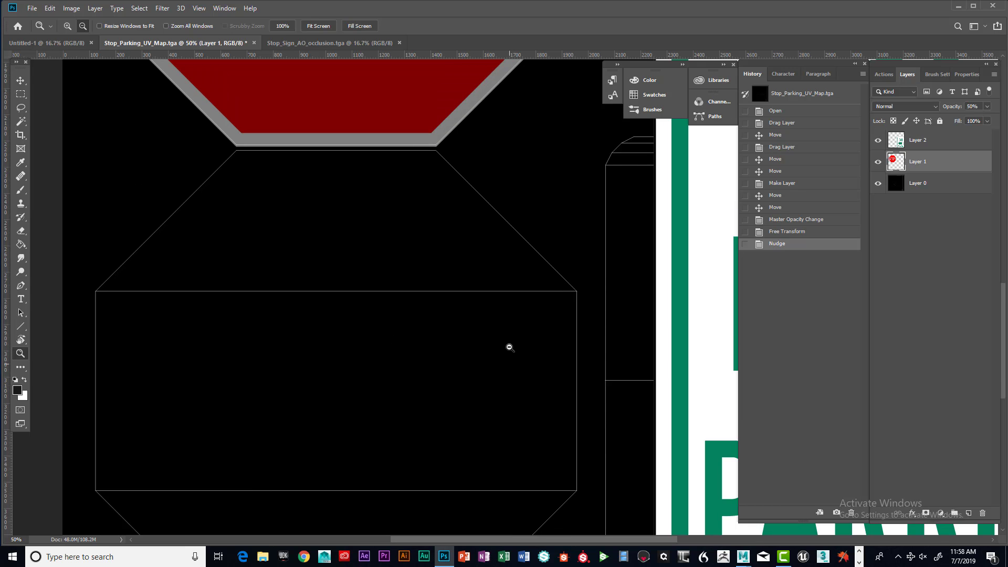
{"action": "scroll", "coordinate": [530, 336], "scroll_direction": "up", "scroll_amount": 1}
{"action": "scroll", "coordinate": [520, 290], "scroll_direction": "down", "scroll_amount": 2}
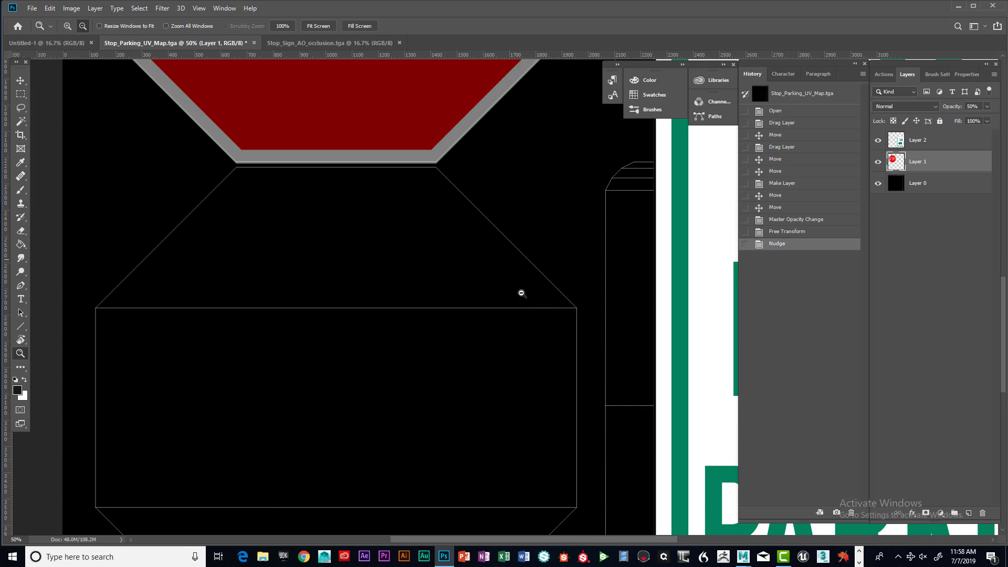
{"action": "scroll", "coordinate": [521, 292], "scroll_direction": "up", "scroll_amount": 3}
{"action": "scroll", "coordinate": [521, 292], "scroll_direction": "up", "scroll_amount": 9}
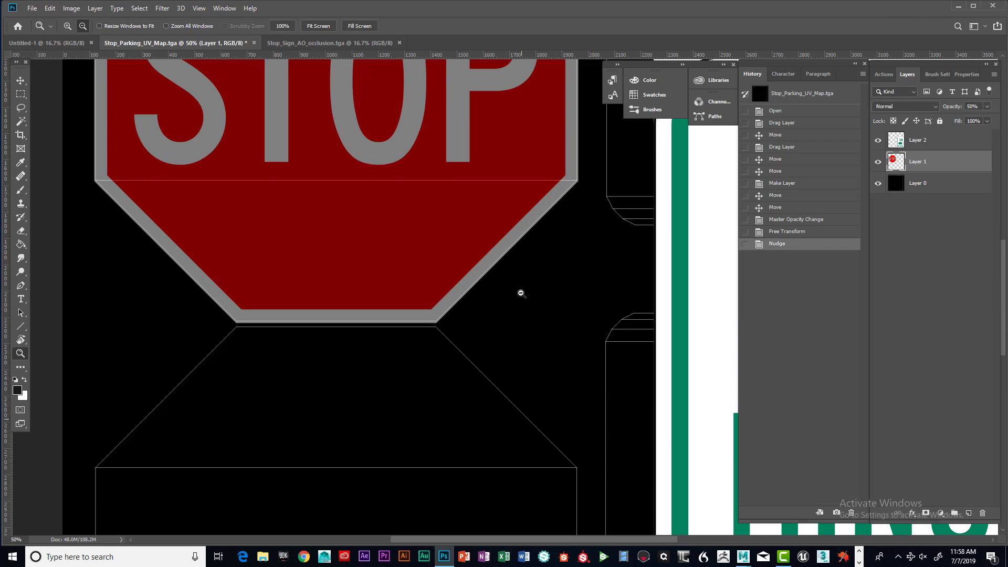
{"action": "scroll", "coordinate": [521, 292], "scroll_direction": "up", "scroll_amount": 6}
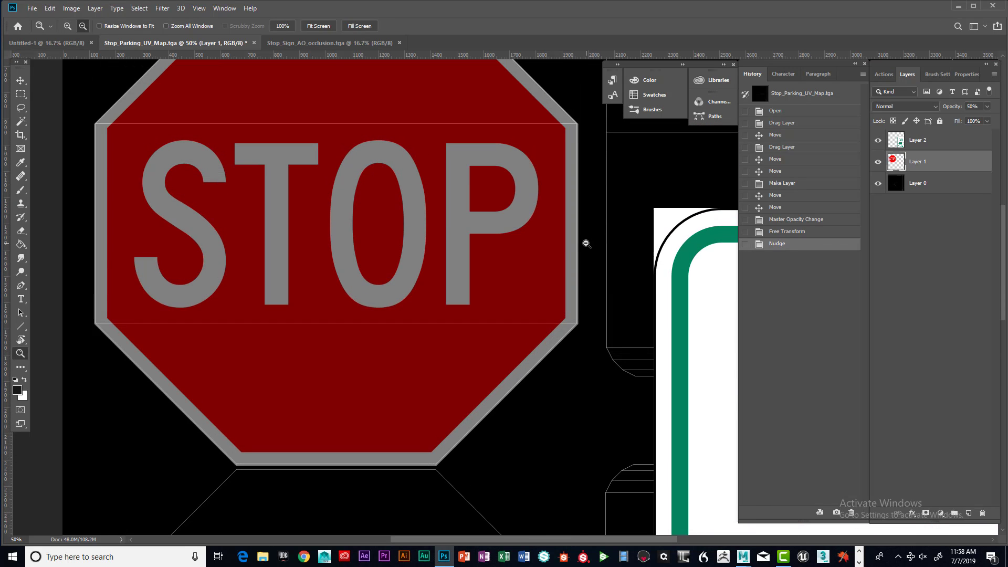
Step: Set the opacity of the stop sign layer, Layer 1, to 100%
{"action": "left_click", "coordinate": [260, 260]}
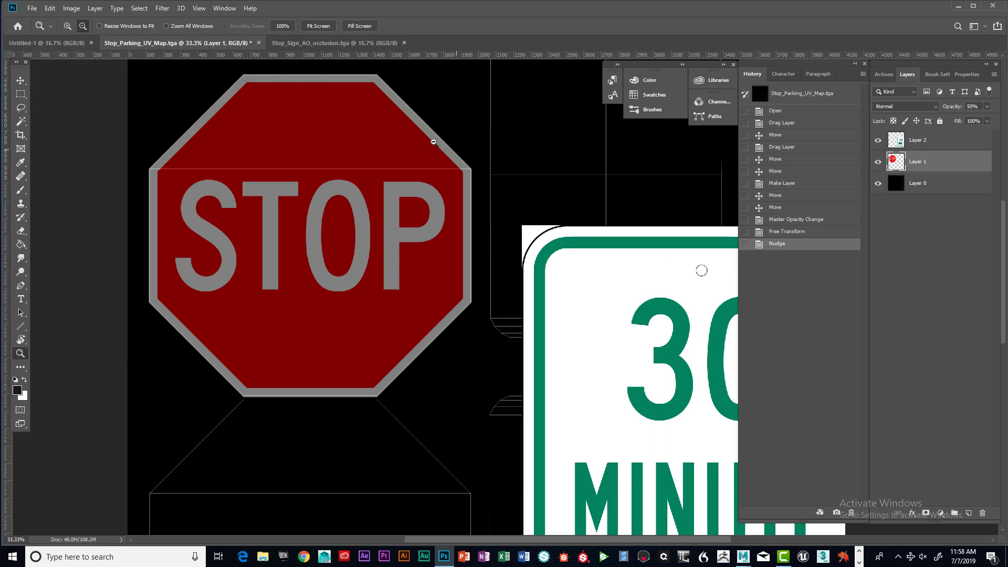
{"action": "scroll", "coordinate": [572, 192], "scroll_direction": "up", "scroll_amount": 4}
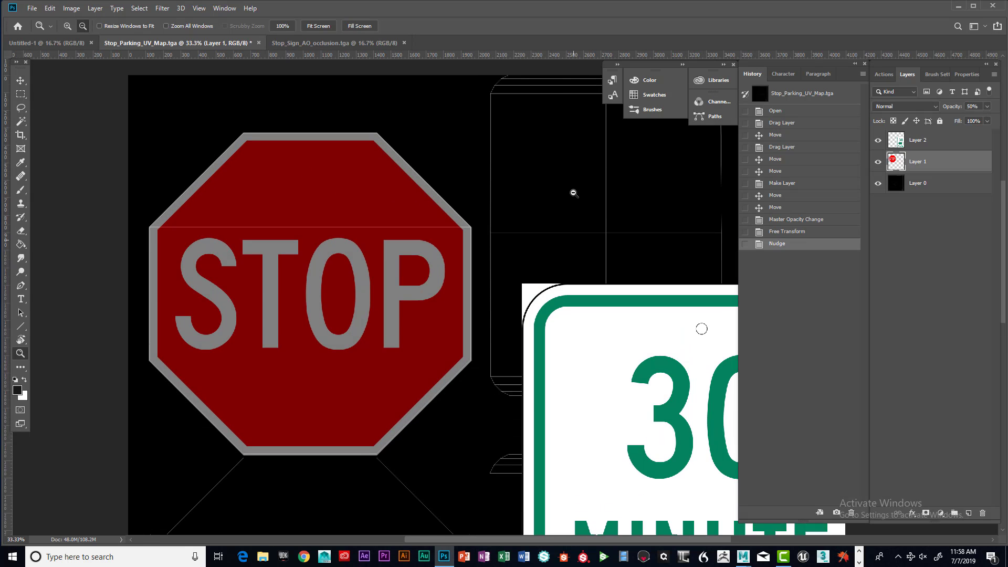
{"action": "scroll", "coordinate": [593, 176], "scroll_direction": "up", "scroll_amount": 3}
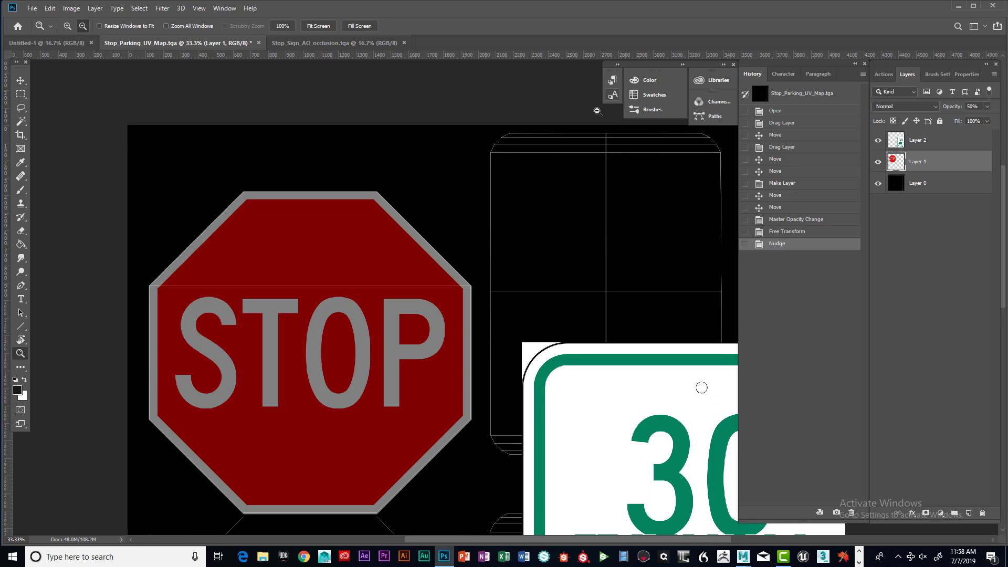
{"action": "scroll", "coordinate": [586, 168], "scroll_direction": "up", "scroll_amount": 1}
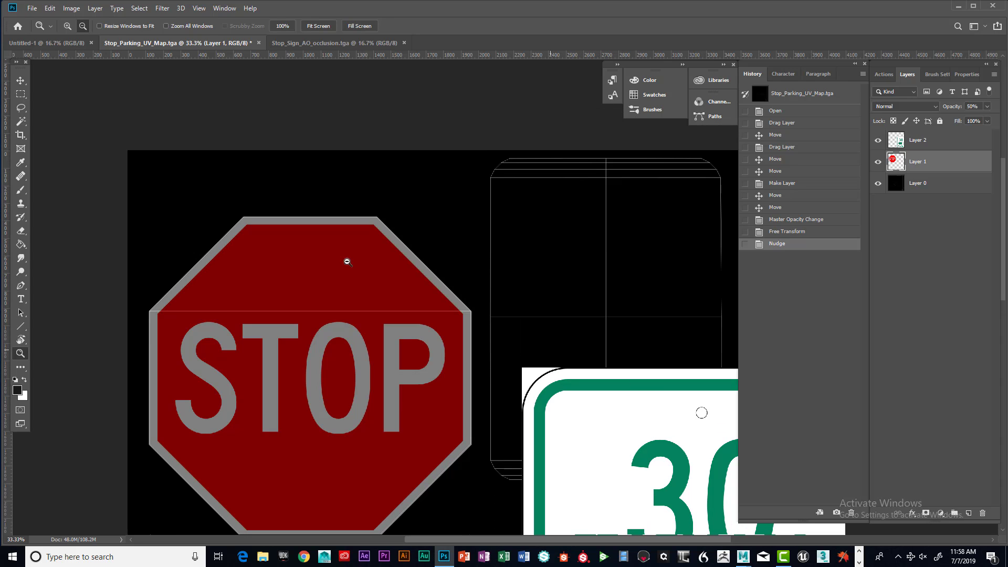
{"action": "left_click", "coordinate": [20, 80]}
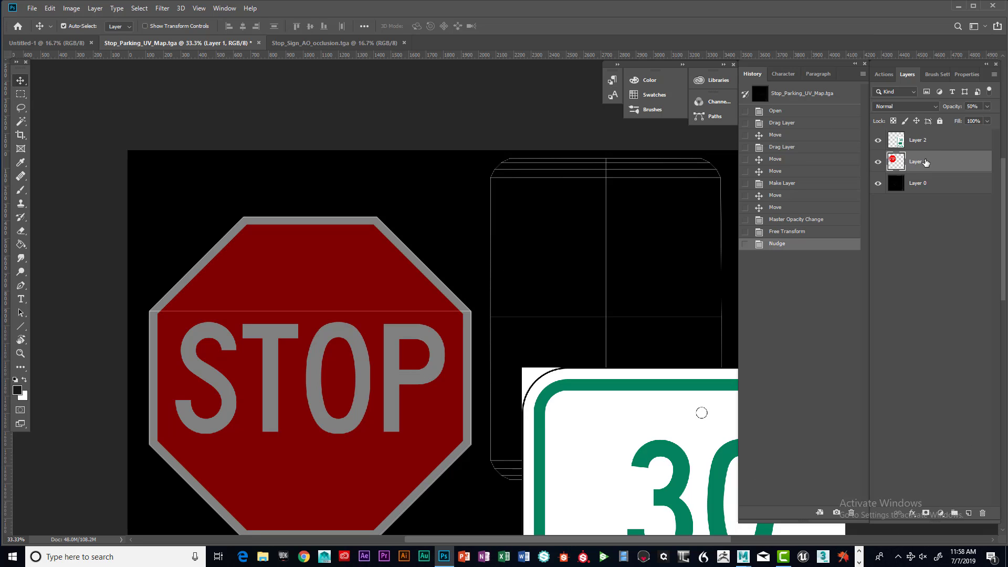
{"action": "left_click", "coordinate": [986, 107]}
{"action": "left_click_drag", "start_coordinate": [969, 121], "coordinate": [992, 118]}
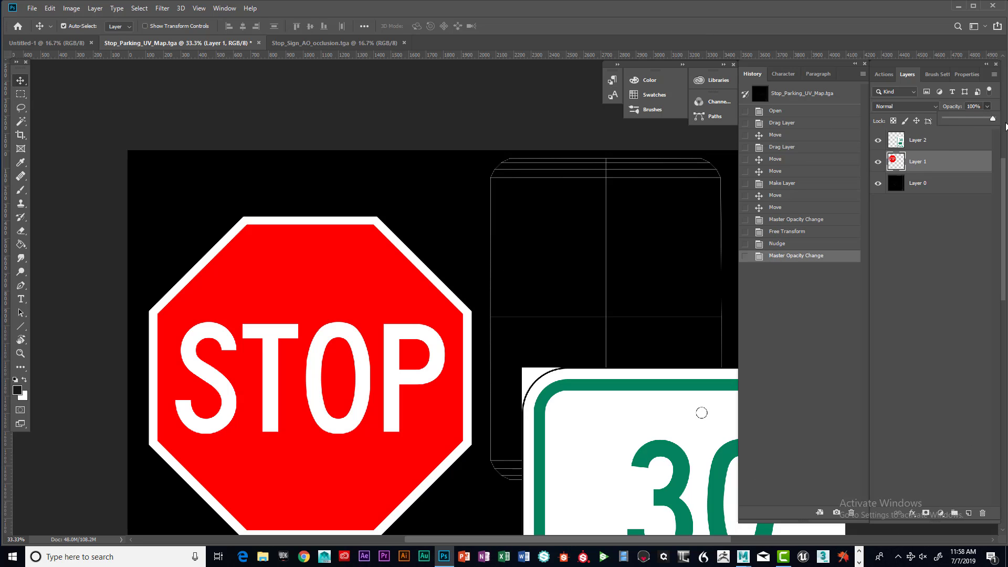
Step: Move the parking sign on Layer 2 over the upper rounded-rectangle UV outline and set its layer opacity to 49%
{"action": "left_click", "coordinate": [924, 140]}
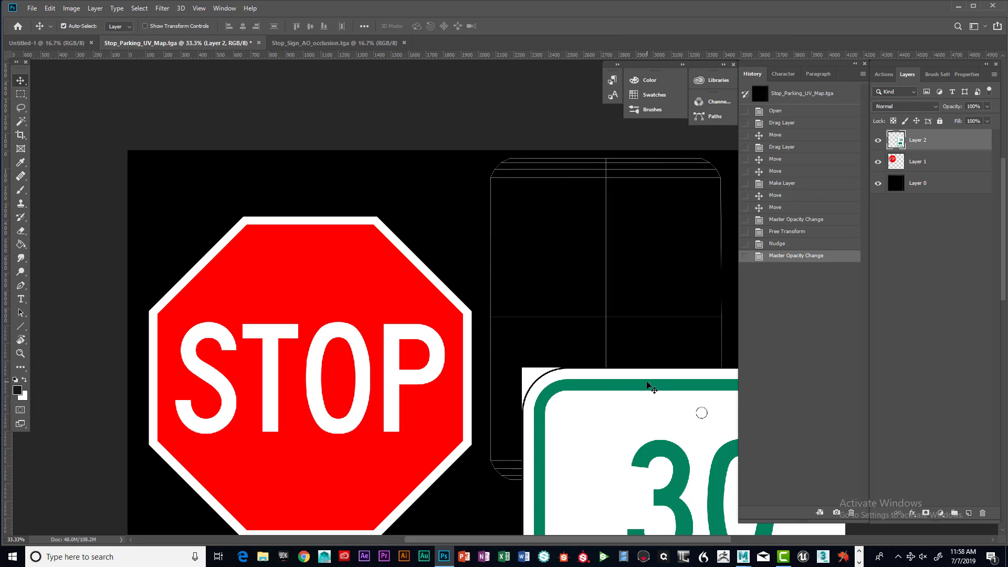
{"action": "left_click_drag", "start_coordinate": [646, 377], "coordinate": [600, 168]}
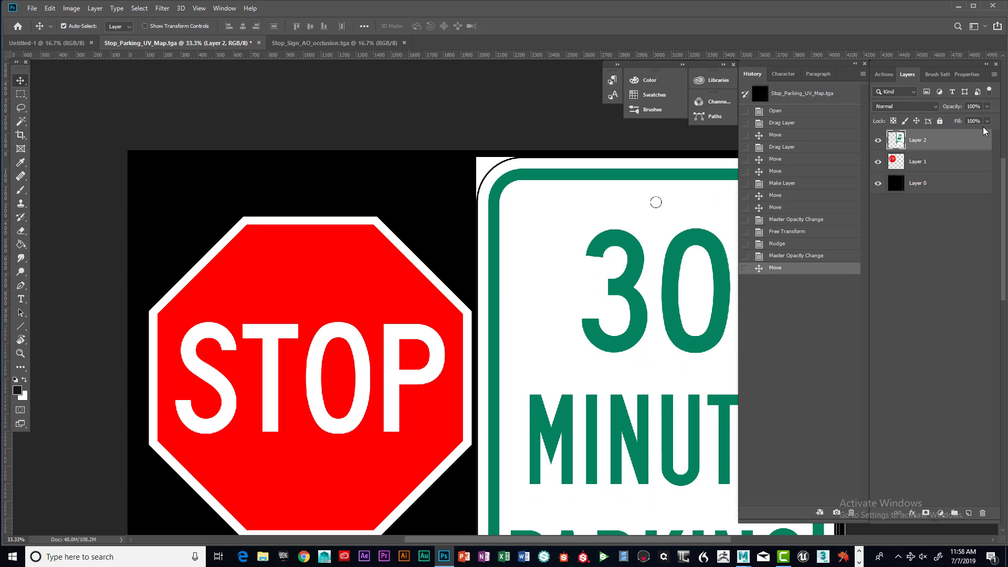
{"action": "left_click_drag", "start_coordinate": [984, 121], "coordinate": [963, 122]}
{"action": "left_click_drag", "start_coordinate": [612, 233], "coordinate": [506, 234]}
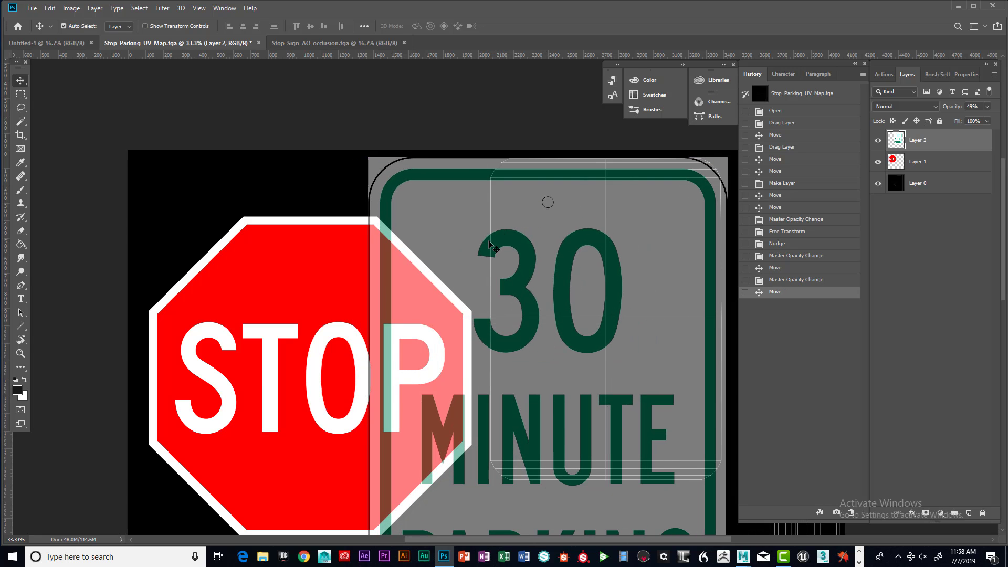
Step: Free-transform the parking sign to about 65.9% width and 61.1% height and position it over the upper rounded-rectangle UV outline
{"action": "key", "text": "ctrl+t"}
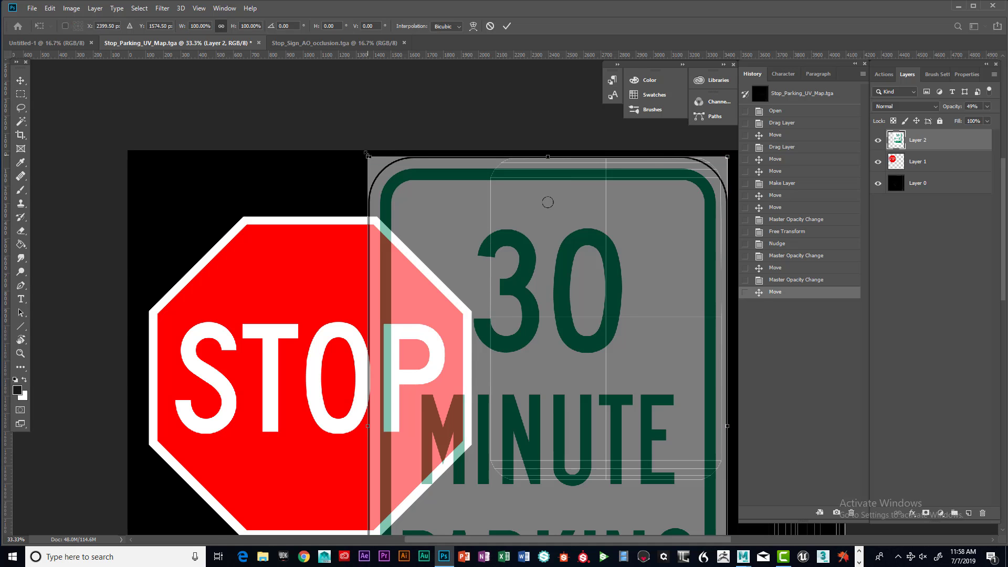
{"action": "left_click_drag", "start_coordinate": [366, 158], "coordinate": [578, 277]}
{"action": "left_click_drag", "start_coordinate": [547, 368], "coordinate": [544, 197]}
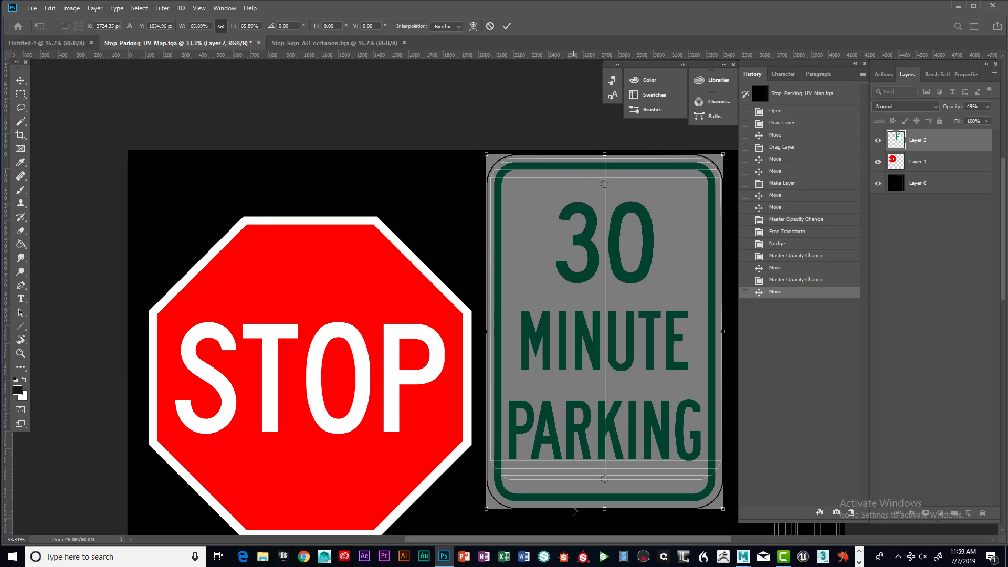
{"action": "left_click_drag", "start_coordinate": [604, 507], "coordinate": [605, 482]}
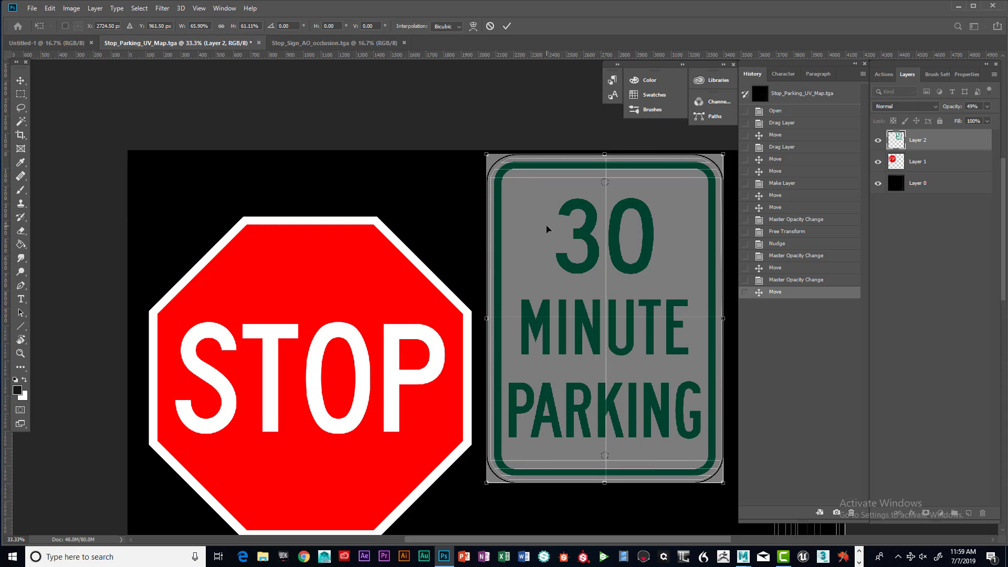
{"action": "key", "text": "Return"}
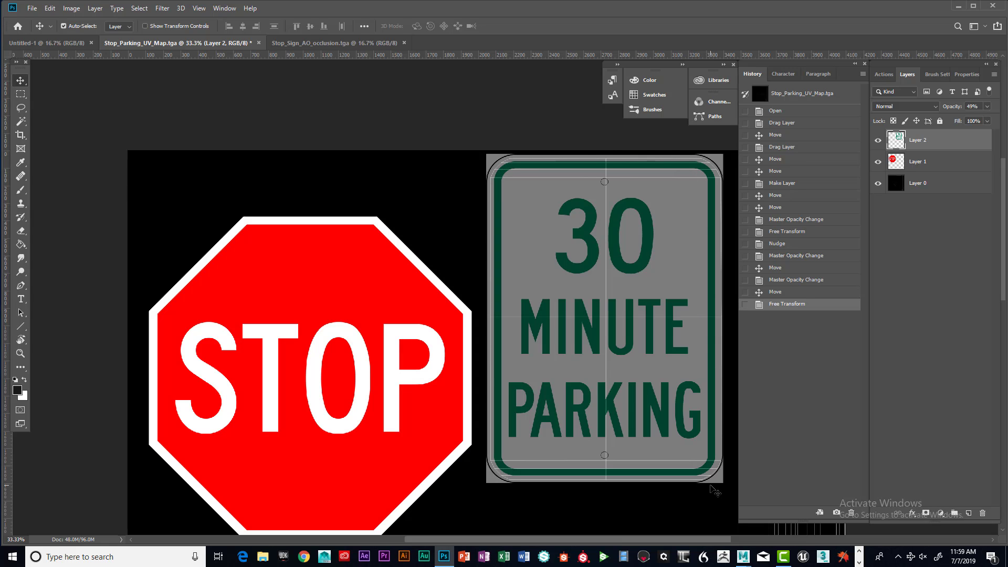
Step: Nudge the parking sign about 6 px left and 3 px up to align it with its UV outline
{"action": "key", "text": "Left"}
{"action": "key", "text": "Left"}
{"action": "key", "text": "Left"}
{"action": "key", "text": "Left"}
{"action": "key", "text": "Left"}
{"action": "key", "text": "Left"}
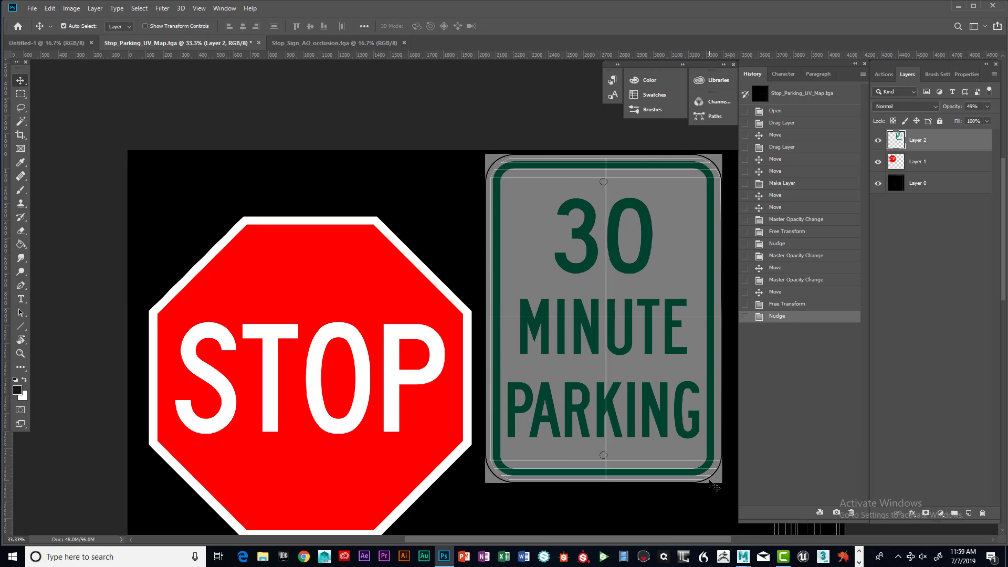
{"action": "key", "text": "Up"}
{"action": "key", "text": "Up"}
{"action": "key", "text": "Up"}
{"action": "key", "text": "Up"}
{"action": "key", "text": "Up"}
{"action": "key", "text": "Up"}
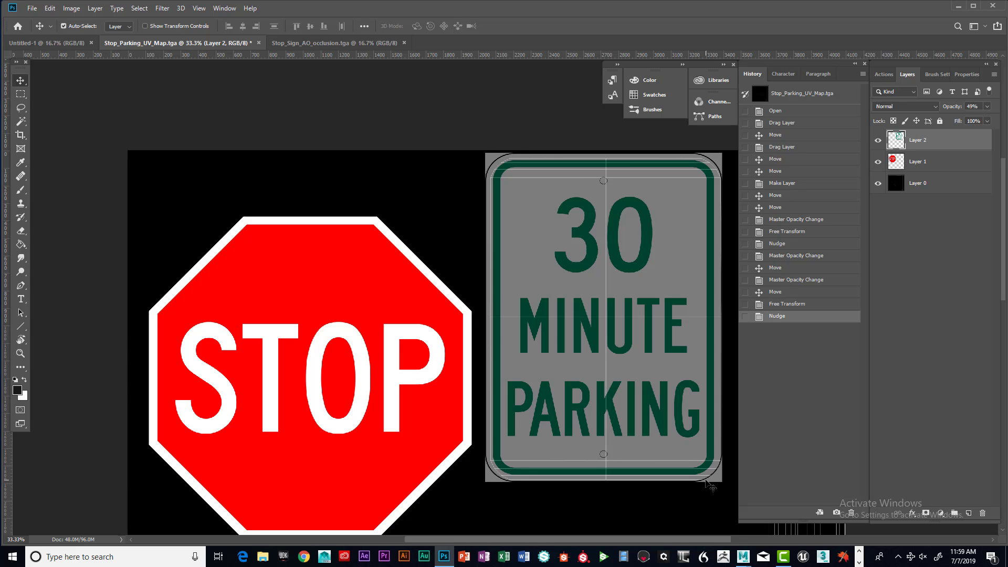
{"action": "key", "text": "Down"}
{"action": "key", "text": "Down"}
{"action": "key", "text": "Down"}
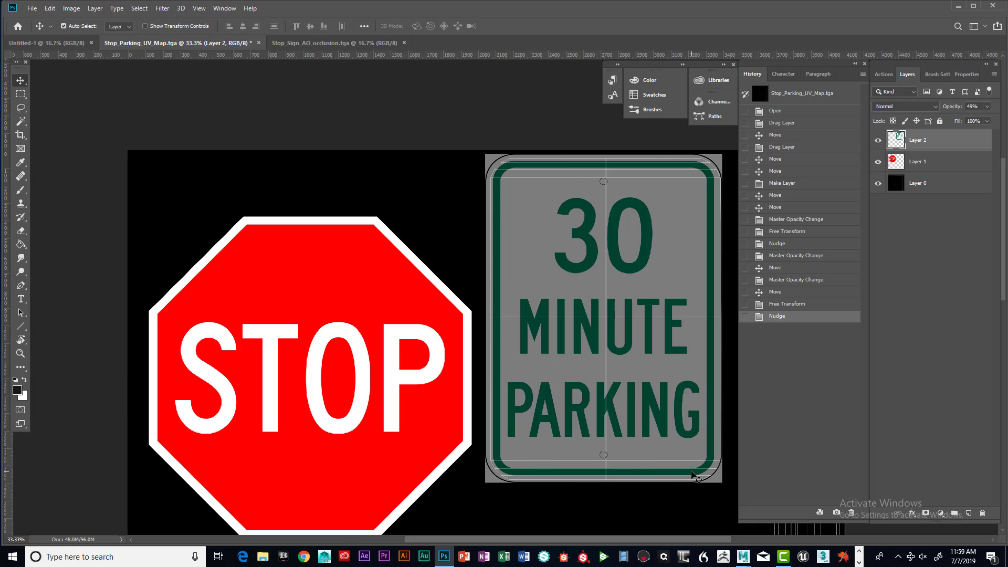
Step: Free-transform the parking sign to about 105.3% width and 102.6% height over its UV outline and set its layer opacity to 100%
{"action": "key", "text": "ctrl+t"}
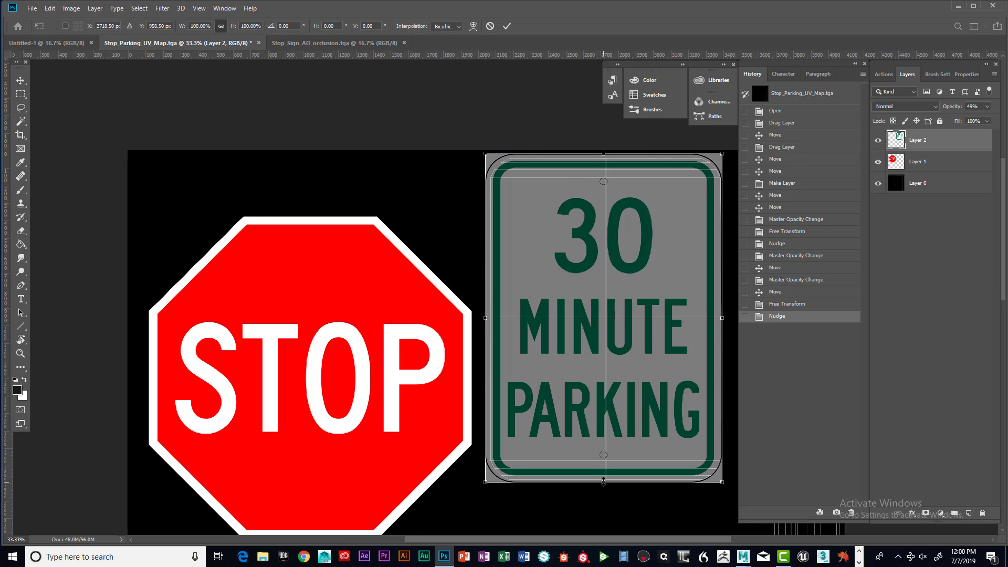
{"action": "left_click_drag", "start_coordinate": [603, 479], "coordinate": [603, 484]}
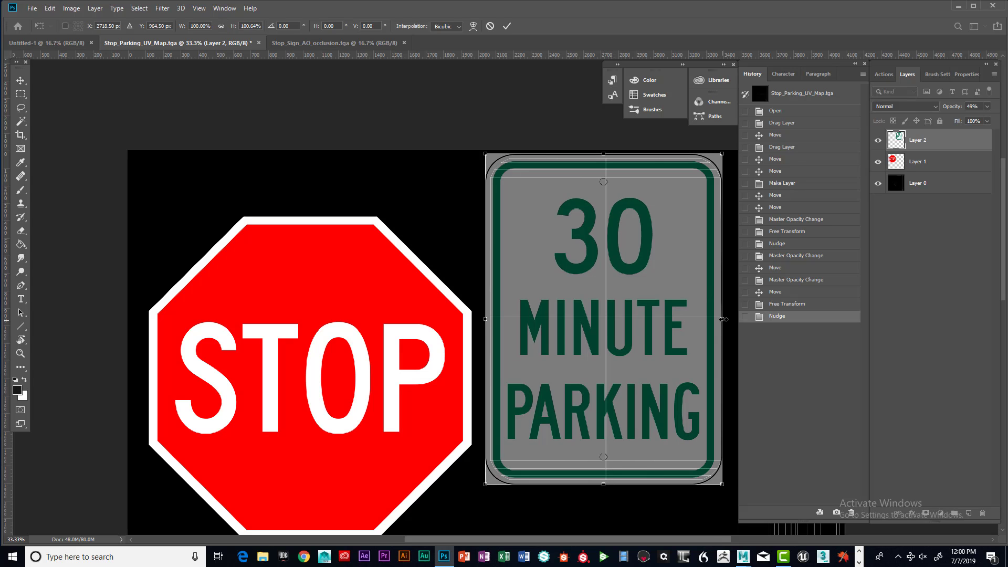
{"action": "left_click_drag", "start_coordinate": [723, 319], "coordinate": [725, 319]}
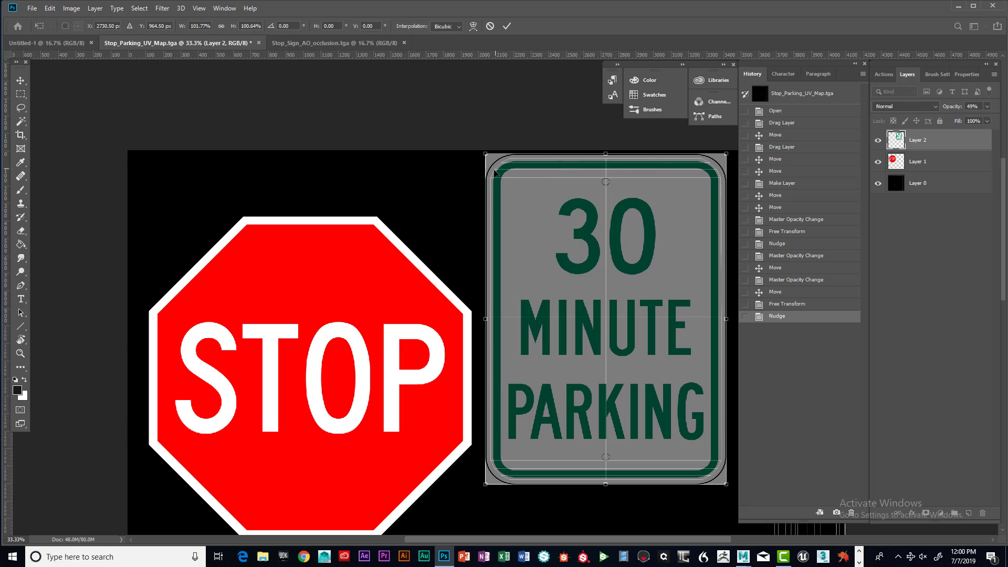
{"action": "left_click_drag", "start_coordinate": [726, 154], "coordinate": [728, 150]}
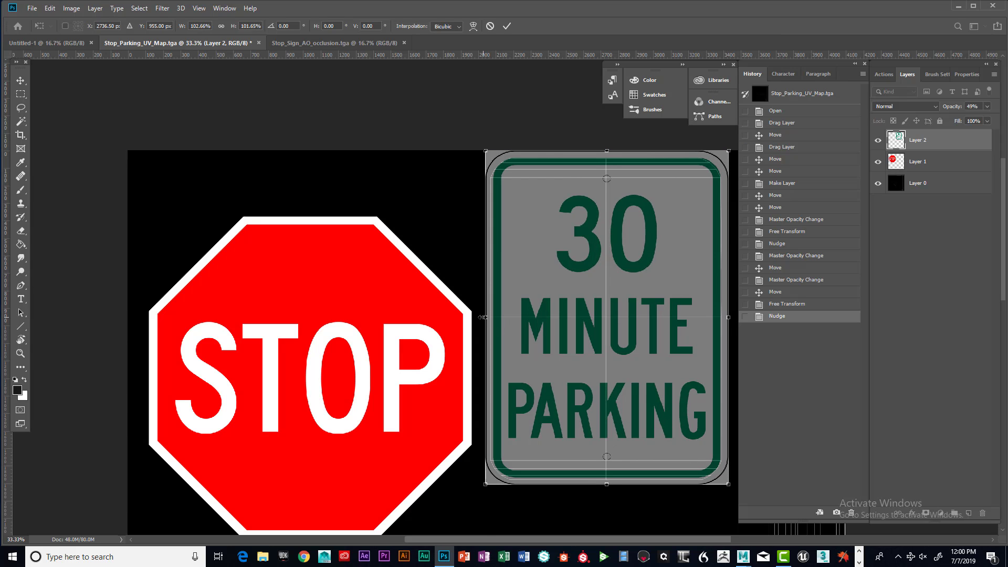
{"action": "left_click_drag", "start_coordinate": [482, 317], "coordinate": [480, 317]}
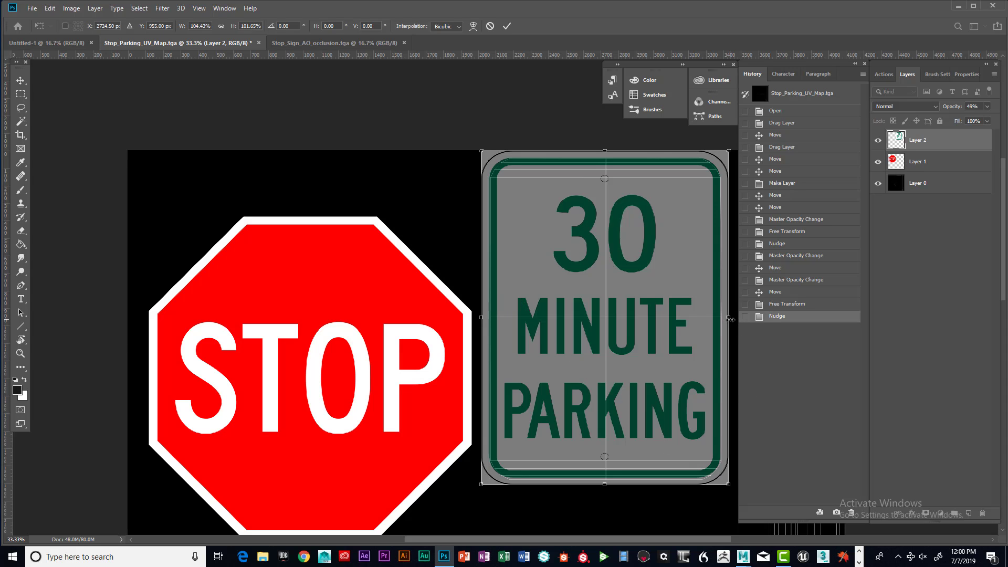
{"action": "left_click_drag", "start_coordinate": [728, 318], "coordinate": [731, 319]}
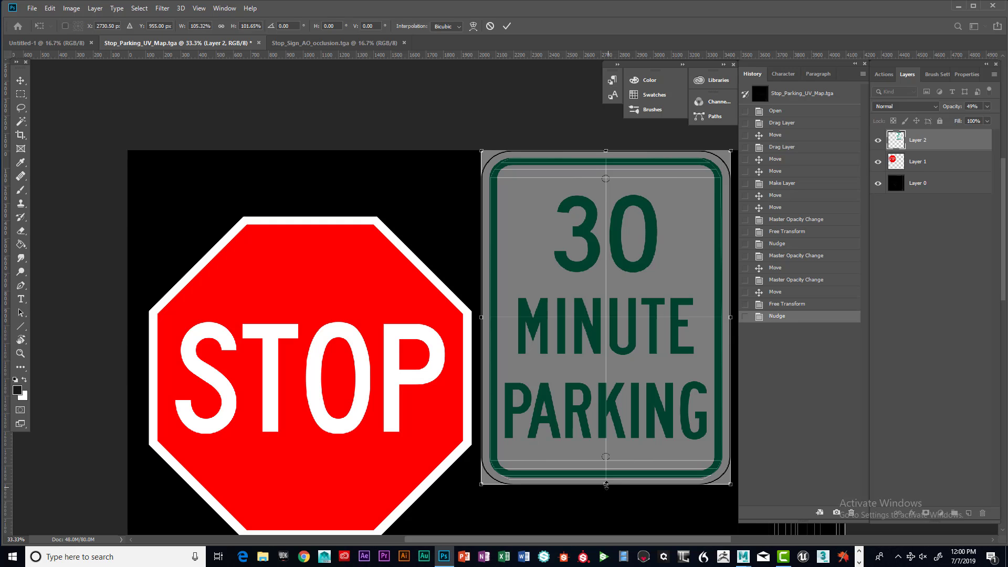
{"action": "left_click_drag", "start_coordinate": [605, 483], "coordinate": [605, 487]}
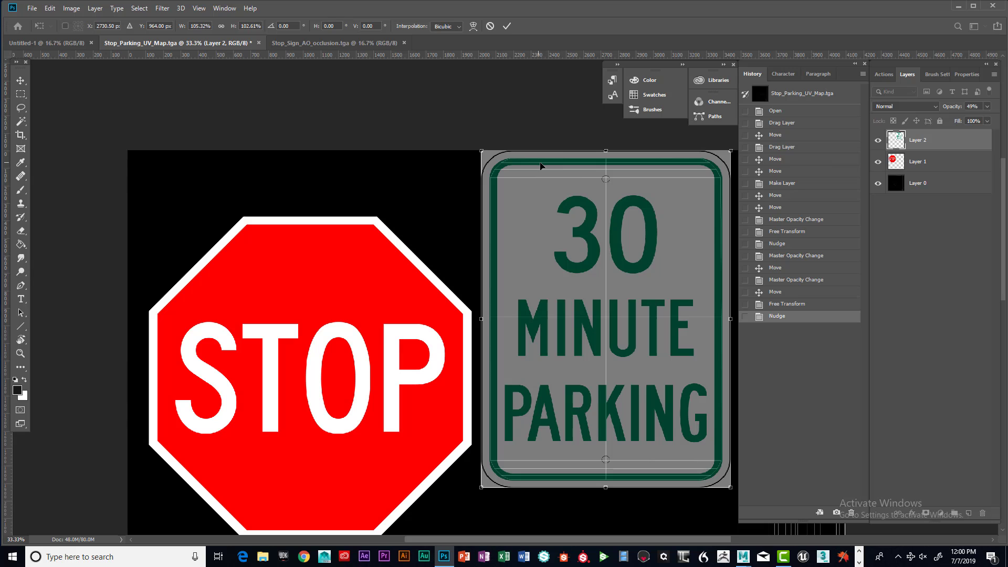
{"action": "scroll", "coordinate": [576, 318], "scroll_direction": "down", "scroll_amount": 3}
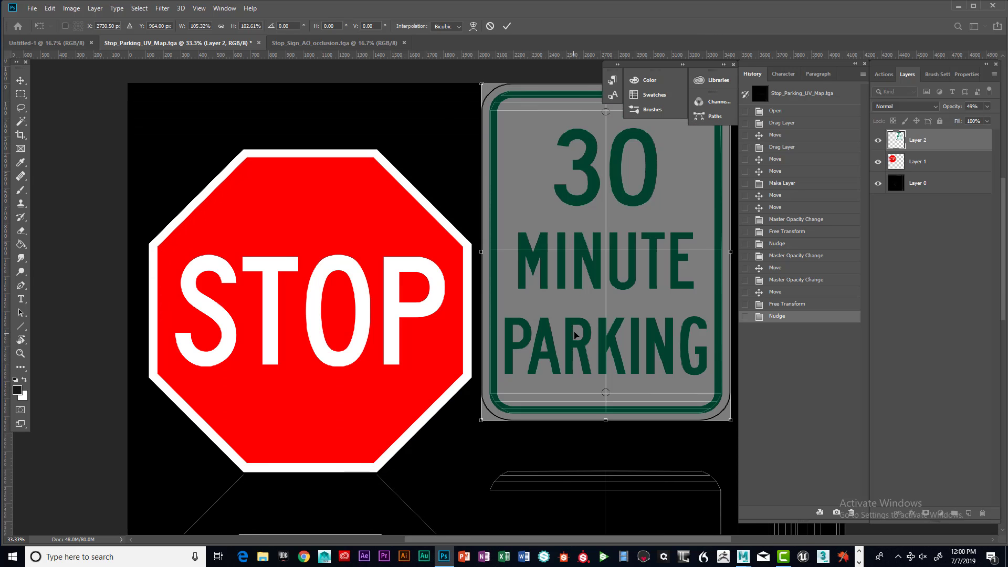
{"action": "key", "text": "Return"}
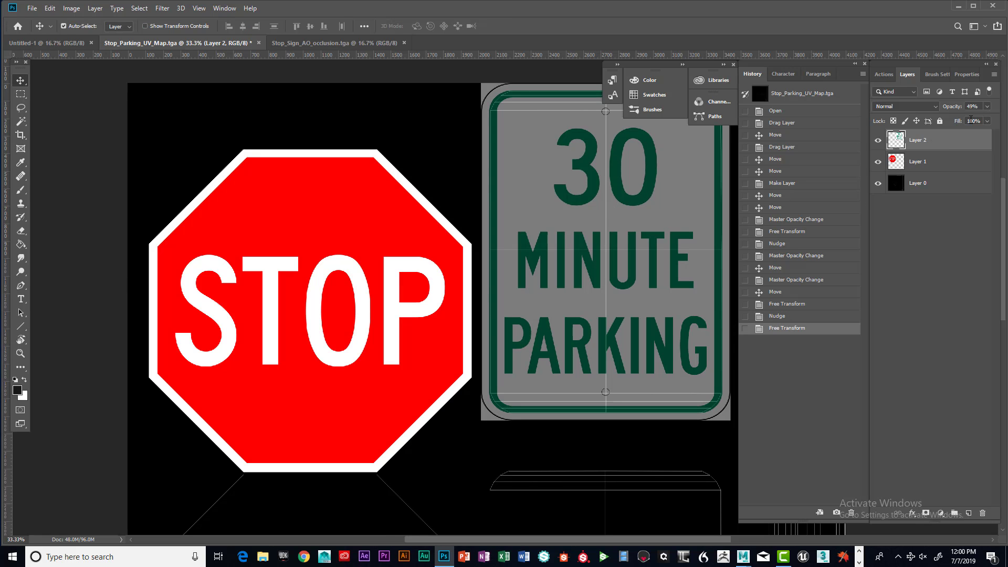
{"action": "left_click", "coordinate": [986, 106]}
{"action": "left_click_drag", "start_coordinate": [975, 119], "coordinate": [993, 119]}
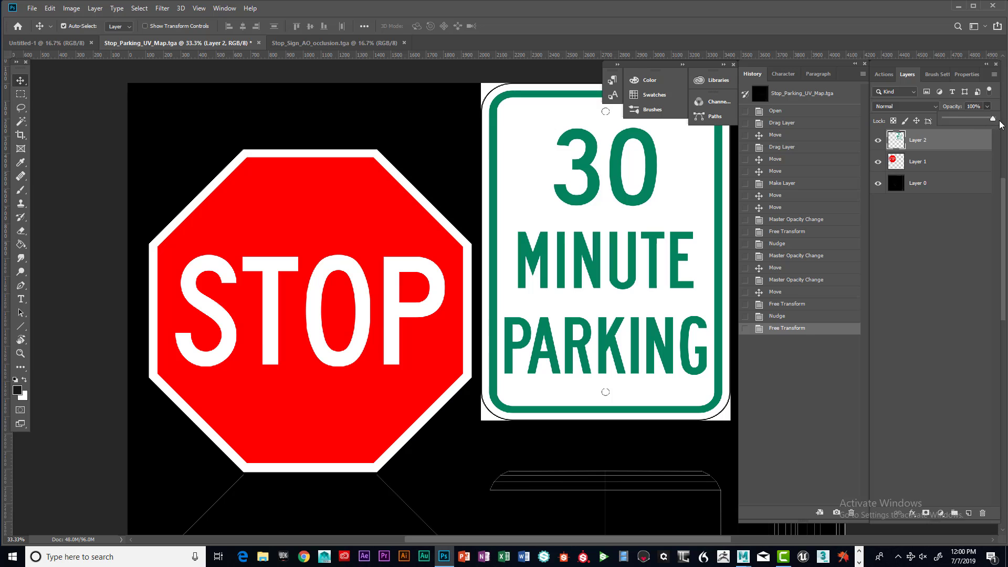
Step: Draw a rectangular marquee selection enclosing the lower octagonal UV outline beneath the stop sign
{"action": "scroll", "coordinate": [549, 367], "scroll_direction": "down", "scroll_amount": 3}
{"action": "scroll", "coordinate": [548, 386], "scroll_direction": "down", "scroll_amount": 5}
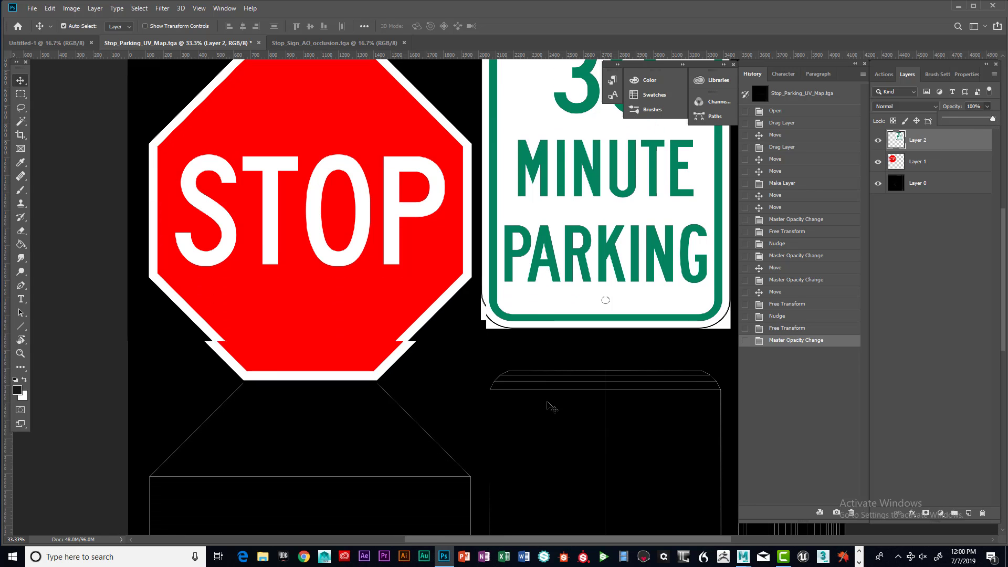
{"action": "scroll", "coordinate": [490, 400], "scroll_direction": "down", "scroll_amount": 2}
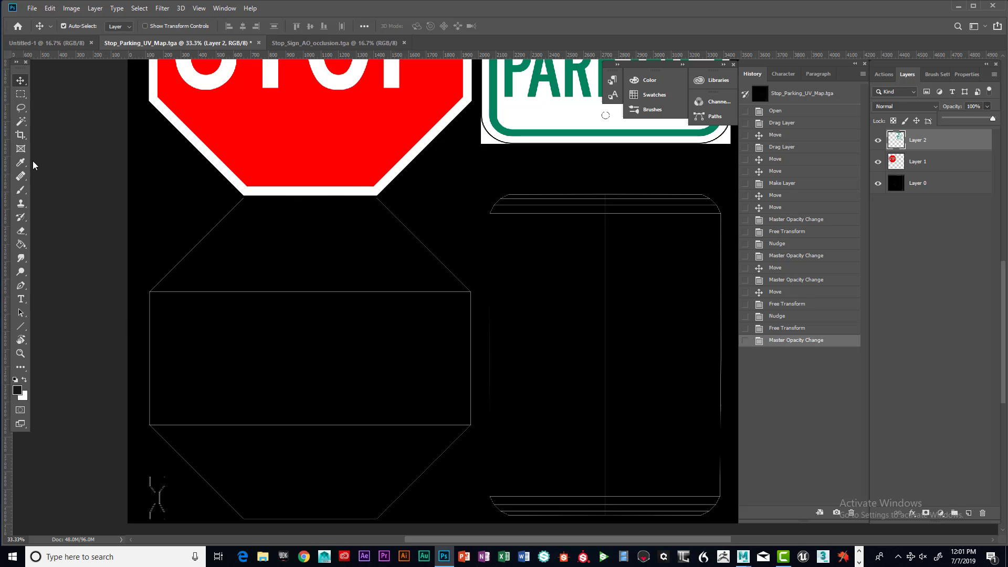
{"action": "left_click", "coordinate": [22, 96]}
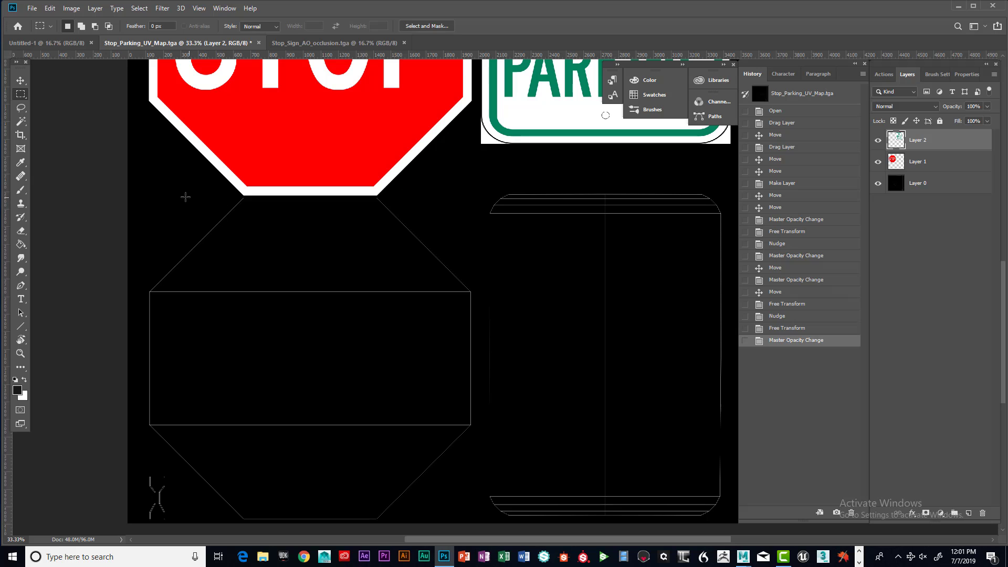
{"action": "left_click_drag", "start_coordinate": [144, 194], "coordinate": [480, 525]}
{"action": "left_click", "coordinate": [190, 200]}
{"action": "scroll", "coordinate": [354, 408], "scroll_direction": "up", "scroll_amount": 1}
{"action": "scroll", "coordinate": [352, 403], "scroll_direction": "up", "scroll_amount": 1}
{"action": "scroll", "coordinate": [352, 399], "scroll_direction": "down", "scroll_amount": 2}
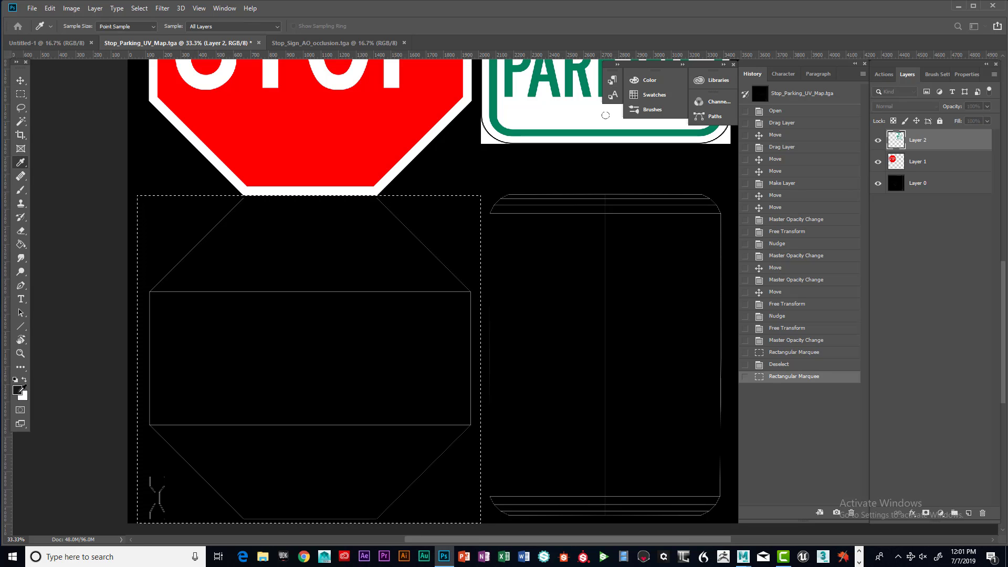
Step: Sample a light grey as the foreground color and fill the selected octagon area with it on a new layer
{"action": "key", "text": "i"}
{"action": "key", "text": "m"}
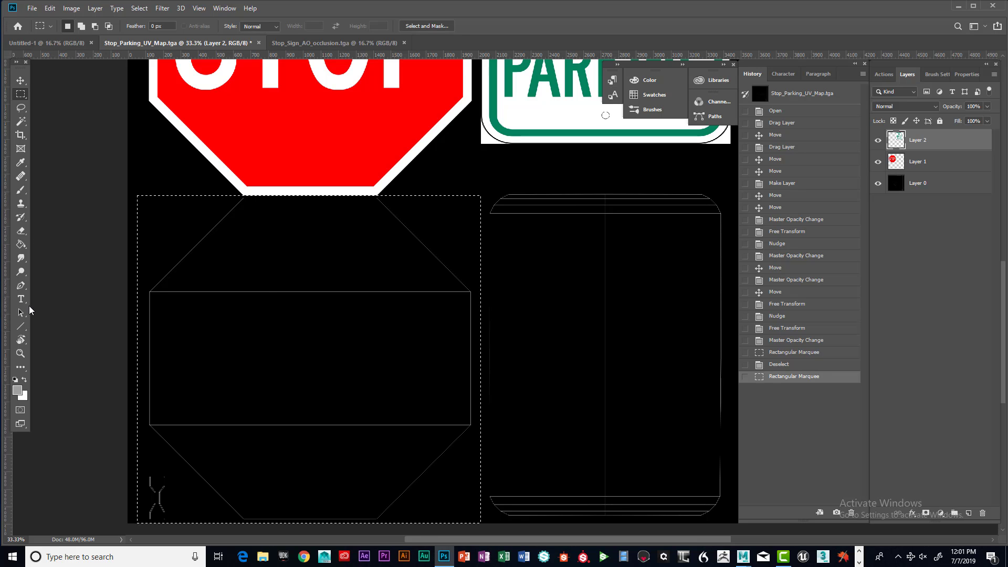
{"action": "left_click", "coordinate": [21, 244]}
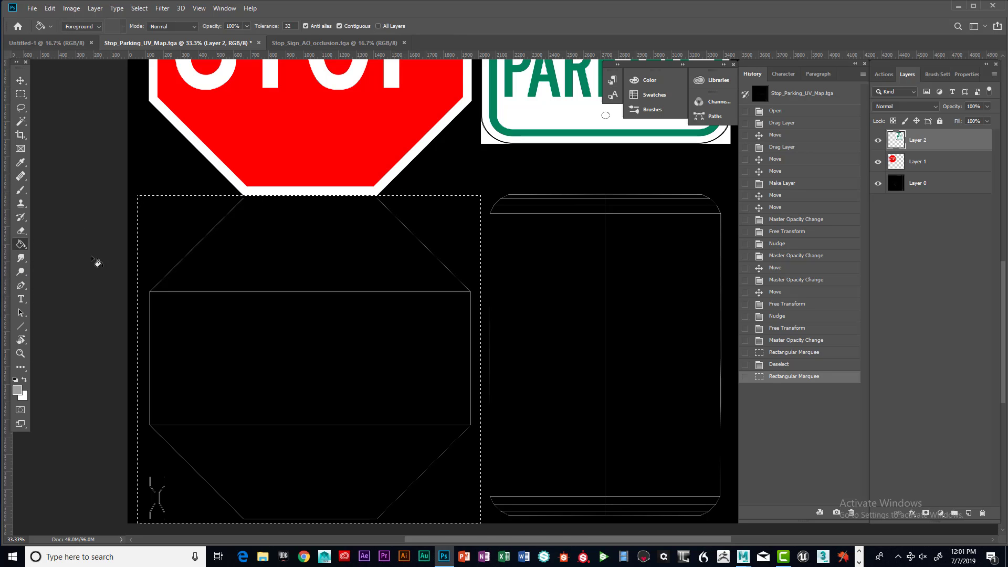
{"action": "left_click", "coordinate": [252, 272]}
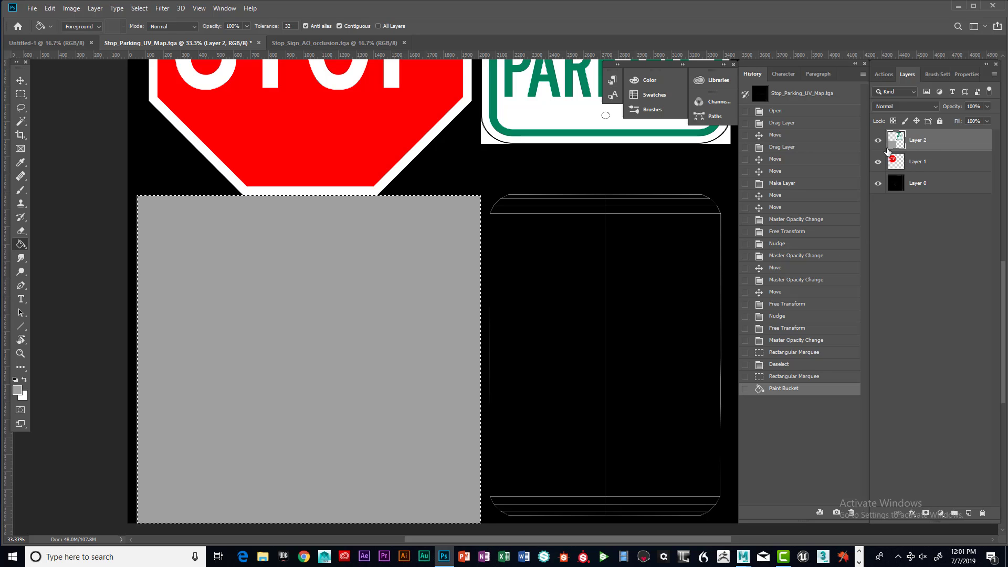
{"action": "key", "text": "ctrl+z"}
{"action": "left_click", "coordinate": [968, 512]}
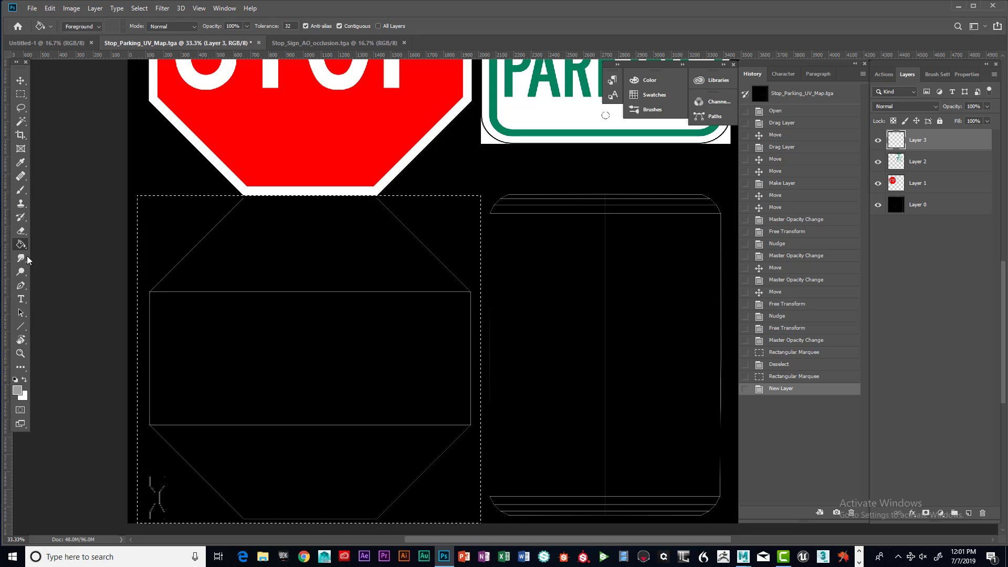
{"action": "left_click", "coordinate": [236, 272]}
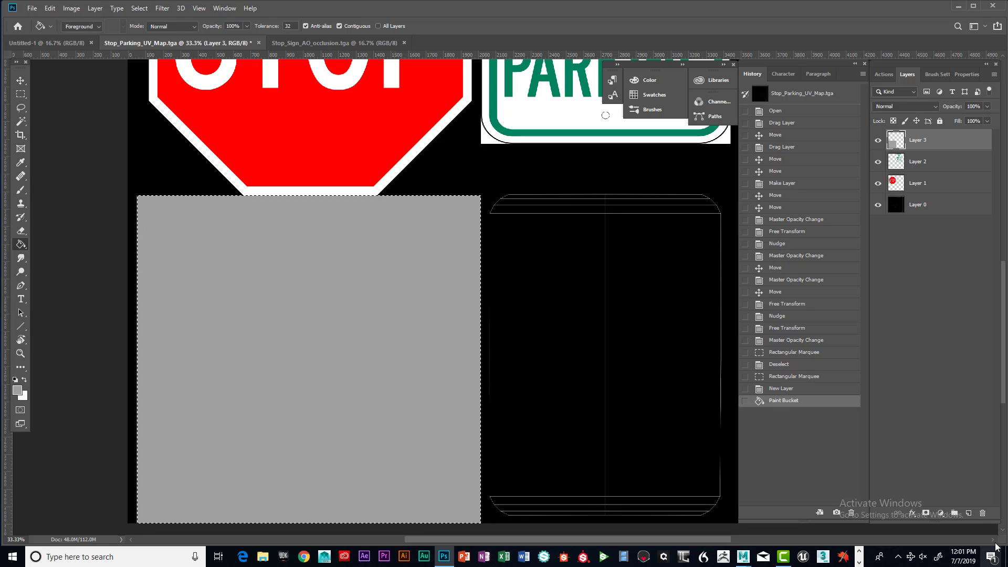
Step: On another new layer, select a rectangle around the lower rounded-rectangle UV outline and fill it with the same grey
{"action": "left_click", "coordinate": [968, 513]}
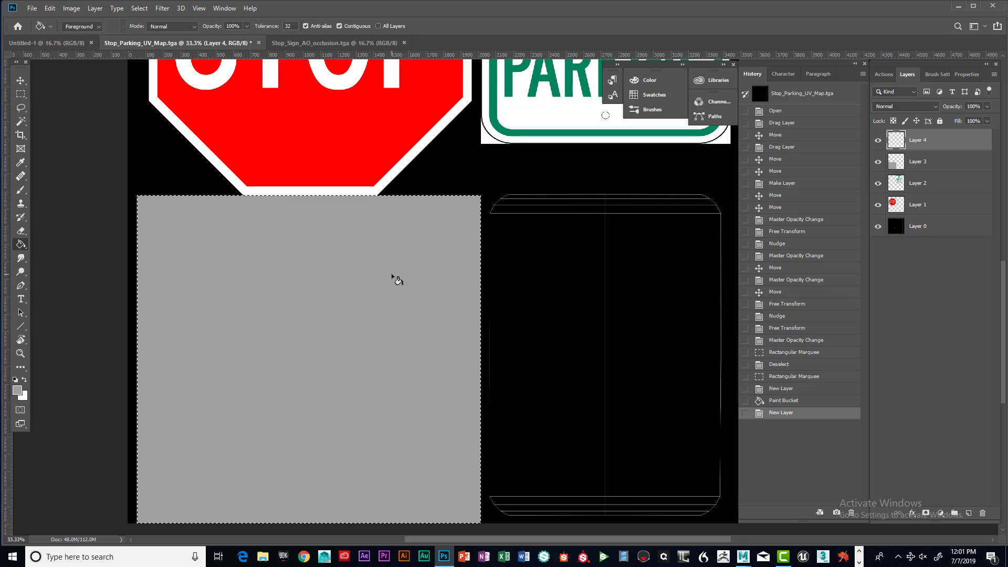
{"action": "left_click", "coordinate": [139, 8]}
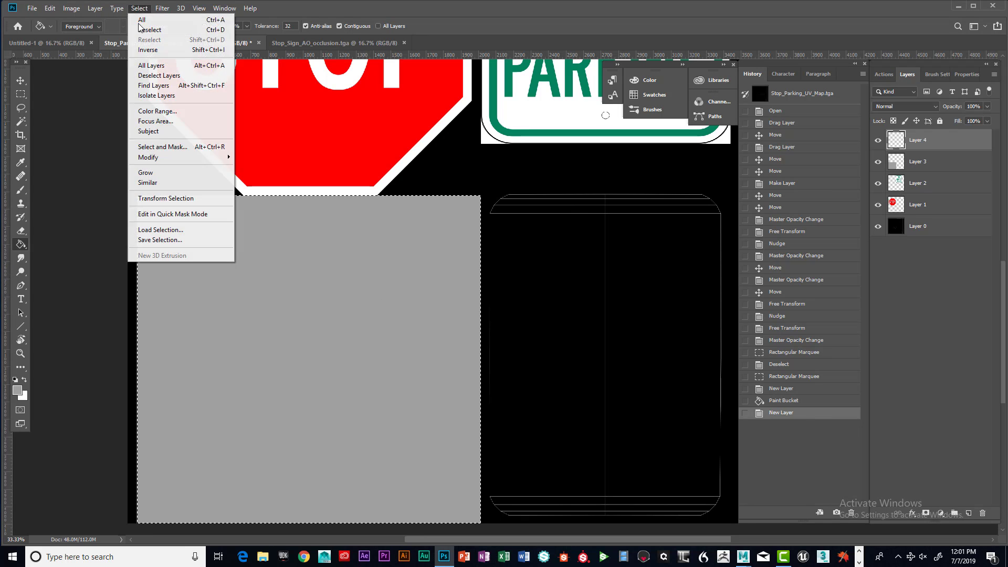
{"action": "left_click", "coordinate": [141, 29]}
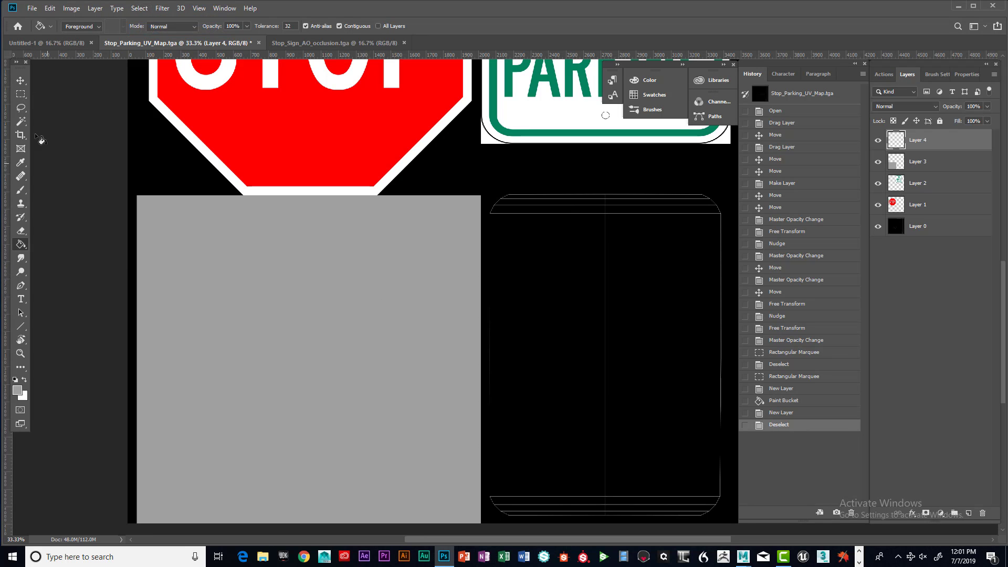
{"action": "left_click", "coordinate": [20, 95]}
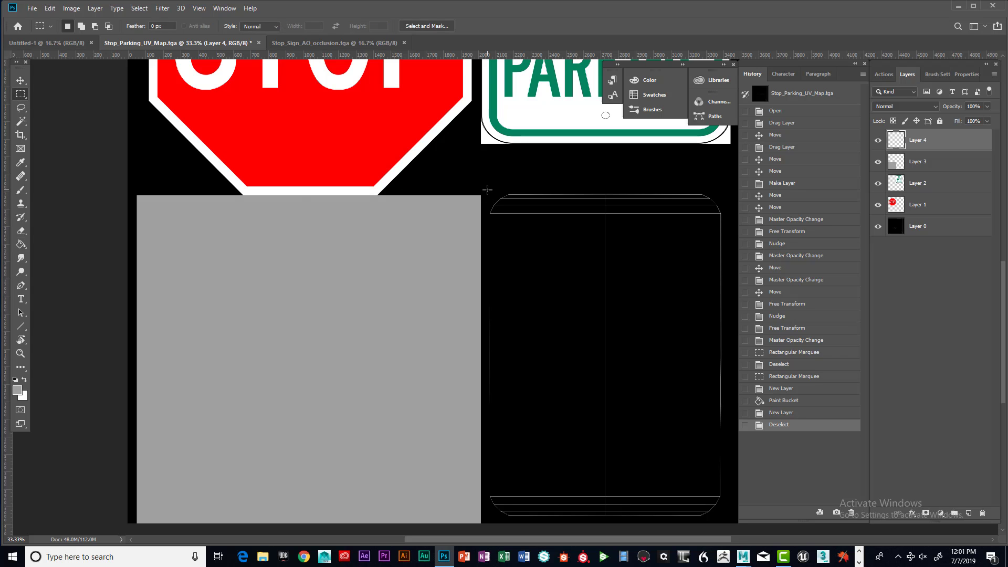
{"action": "left_click_drag", "start_coordinate": [487, 189], "coordinate": [725, 520]}
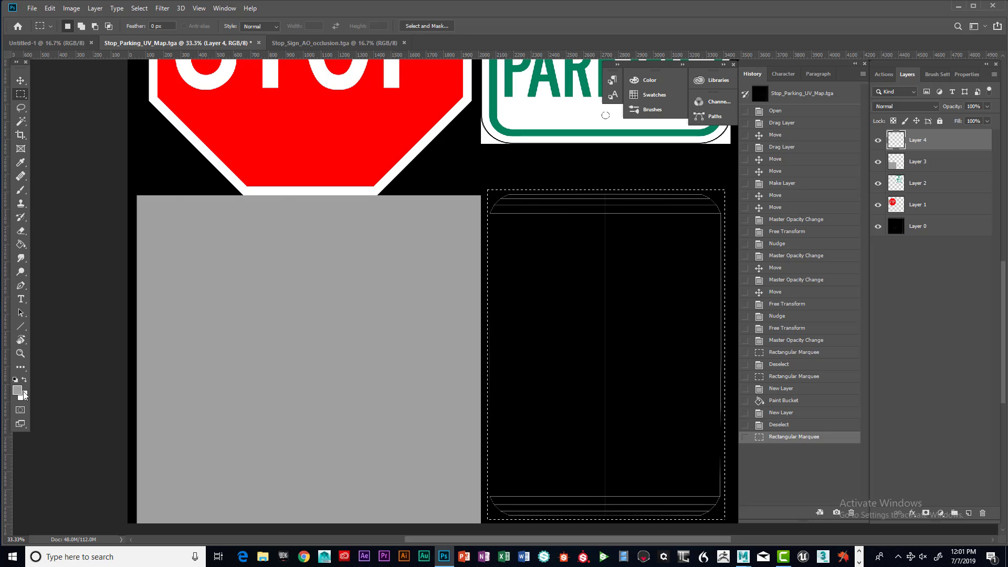
{"action": "left_click", "coordinate": [21, 245]}
{"action": "left_click", "coordinate": [582, 353]}
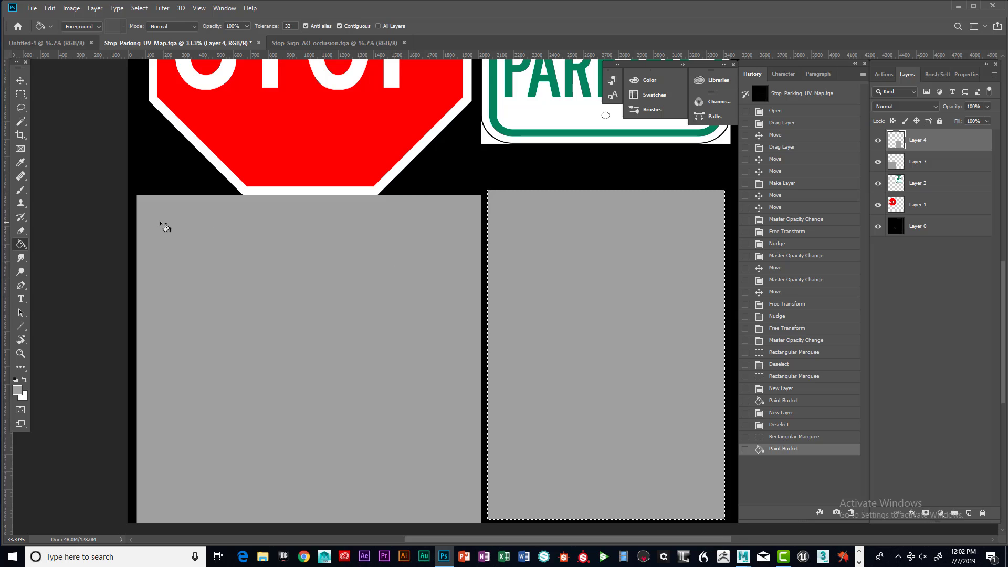
Step: Examine the full height of the narrow vertical UV strips beside the parking sign and grey panels
{"action": "scroll", "coordinate": [556, 389], "scroll_direction": "down", "scroll_amount": 1}
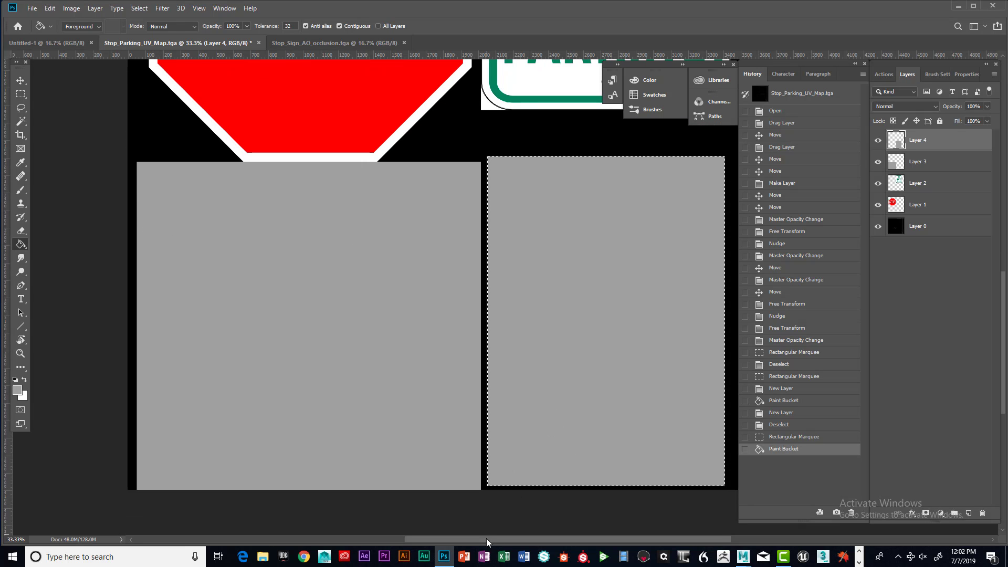
{"action": "left_click_drag", "start_coordinate": [487, 539], "coordinate": [559, 544]}
{"action": "scroll", "coordinate": [613, 433], "scroll_direction": "up", "scroll_amount": 3}
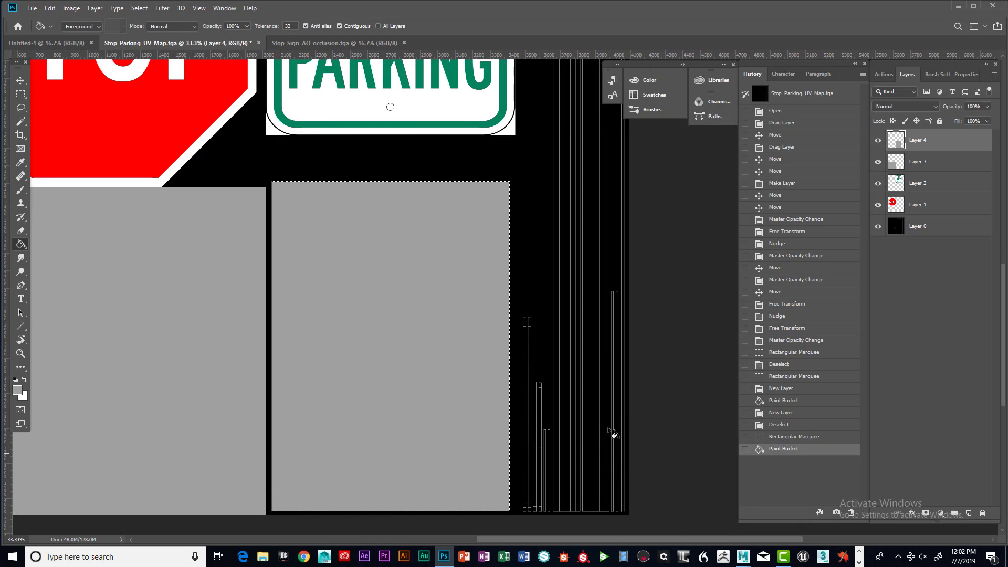
{"action": "scroll", "coordinate": [613, 433], "scroll_direction": "up", "scroll_amount": 6}
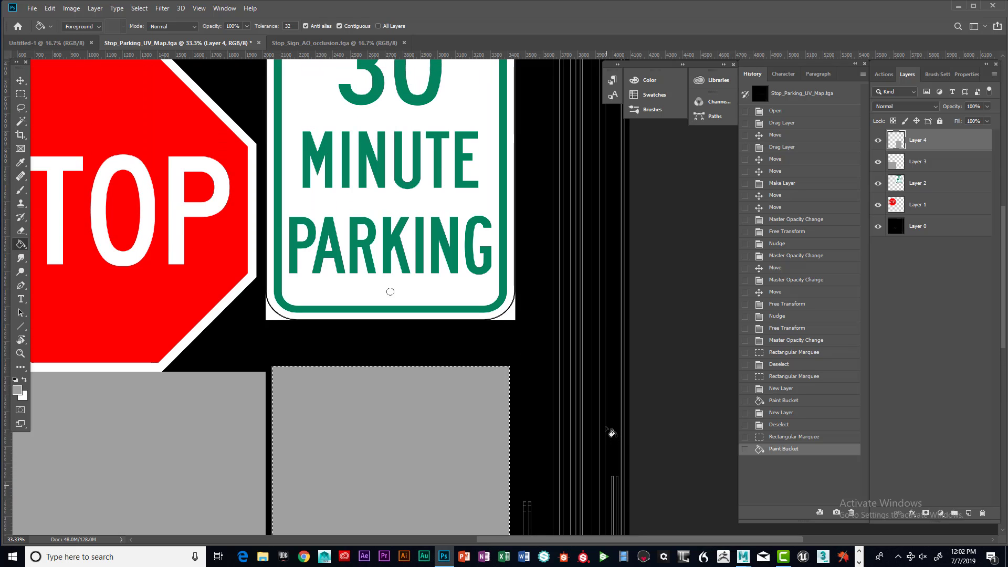
{"action": "scroll", "coordinate": [612, 429], "scroll_direction": "up", "scroll_amount": 2}
{"action": "scroll", "coordinate": [614, 430], "scroll_direction": "down", "scroll_amount": 4}
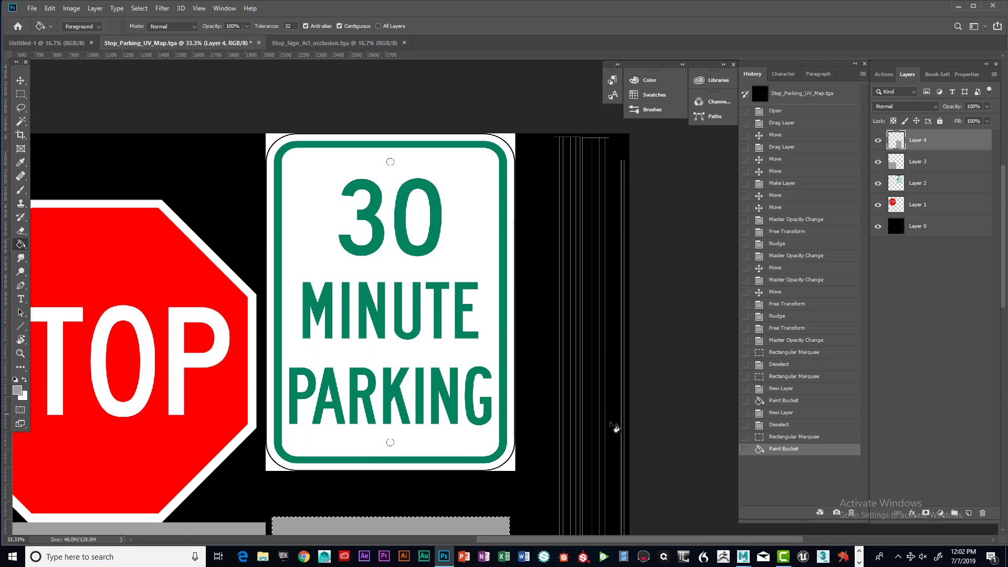
{"action": "scroll", "coordinate": [619, 429], "scroll_direction": "down", "scroll_amount": 6}
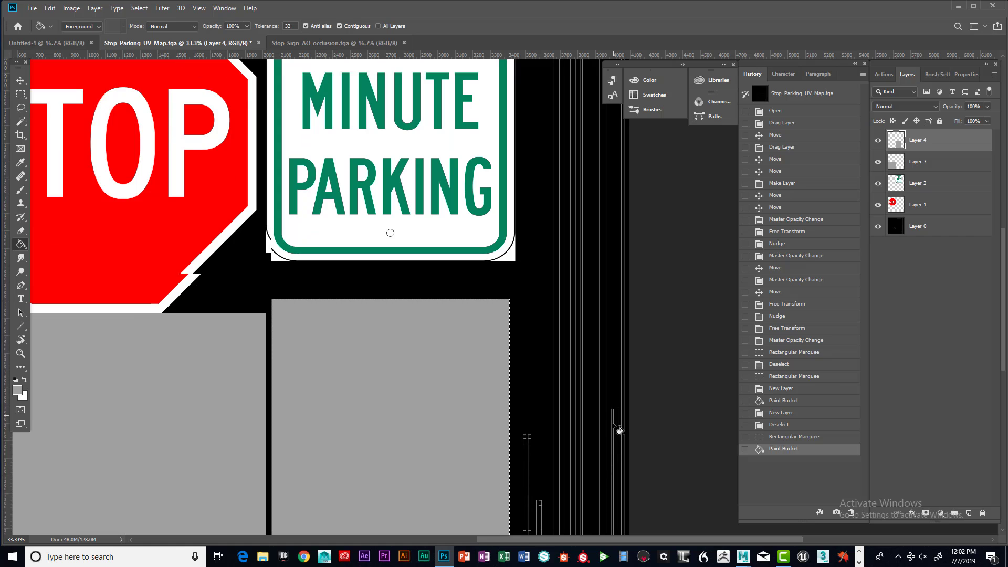
{"action": "scroll", "coordinate": [619, 429], "scroll_direction": "down", "scroll_amount": 2}
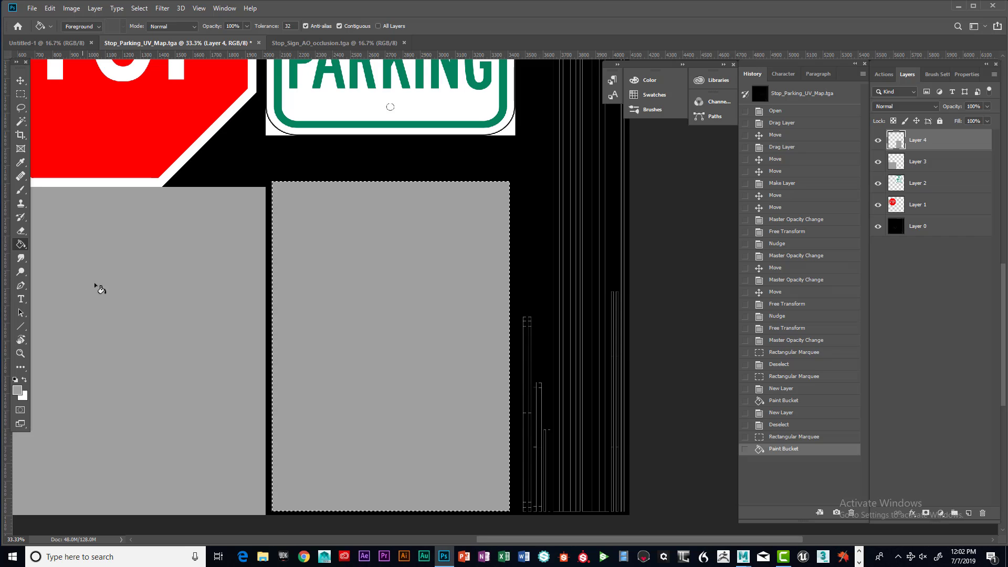
Step: Clear the selection, add a new layer and select a rectangle about 1233 px tall around the short UV strips beside the grey panels
{"action": "left_click", "coordinate": [140, 8]}
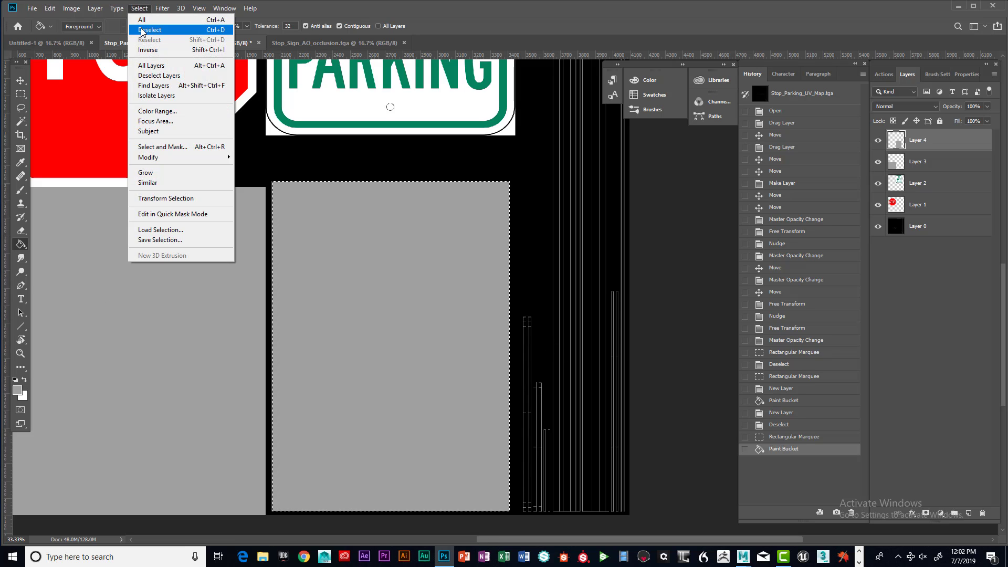
{"action": "left_click", "coordinate": [144, 31]}
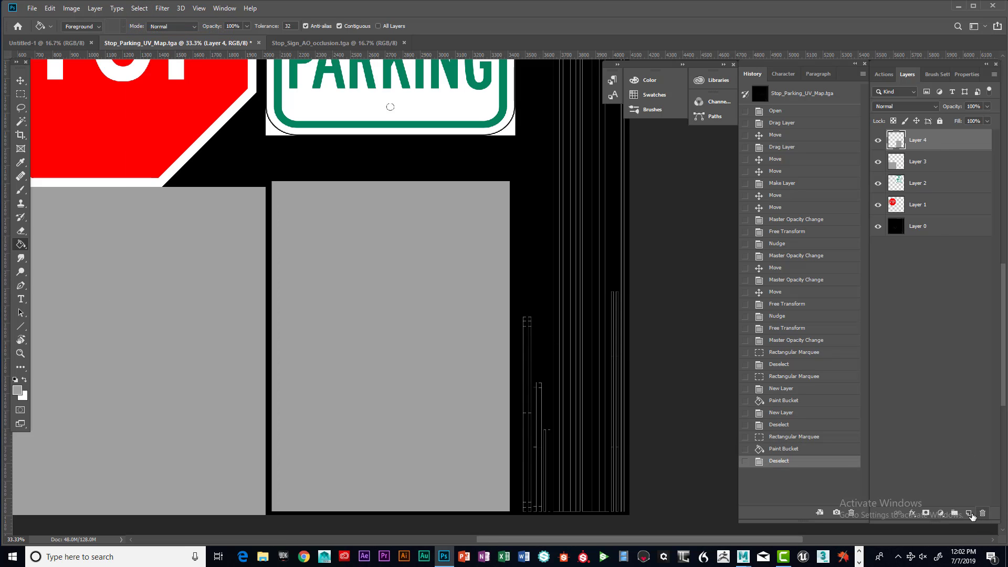
{"action": "left_click", "coordinate": [968, 513]}
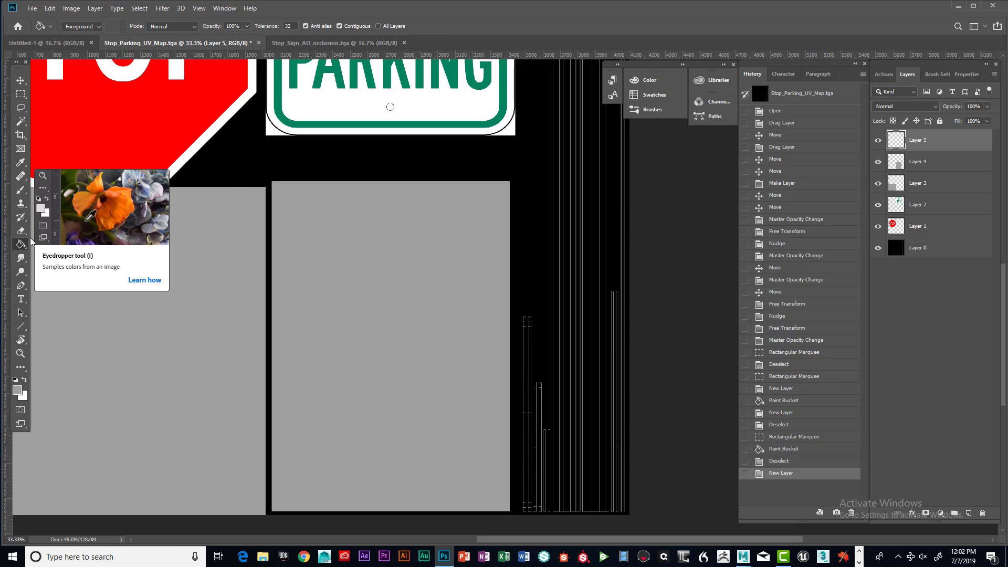
{"action": "left_click", "coordinate": [21, 93]}
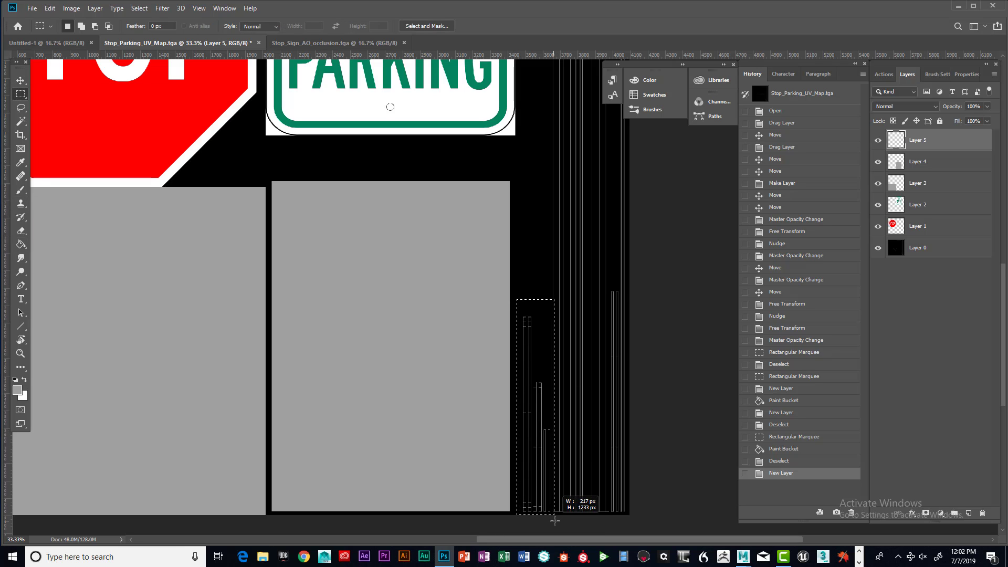
{"action": "mouse_move", "coordinate": [548, 517]}
{"action": "left_mouse_down"}
{"action": "mouse_move", "coordinate": [582, 526]}
{"action": "mouse_move", "coordinate": [552, 517]}
{"action": "left_mouse_up"}
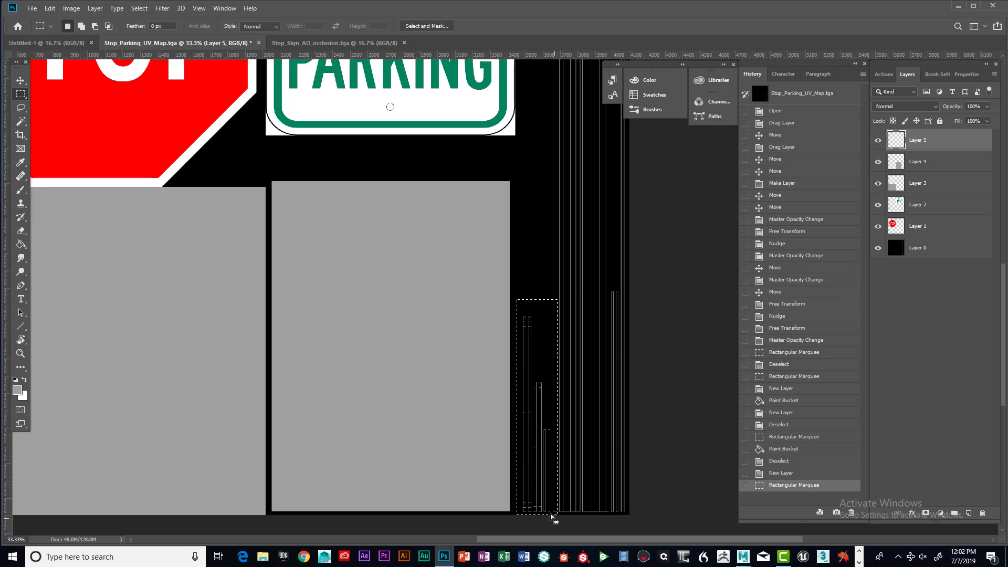
Step: Fill the selected short-strip area with the current grey foreground color and deselect it
{"action": "left_click", "coordinate": [20, 244]}
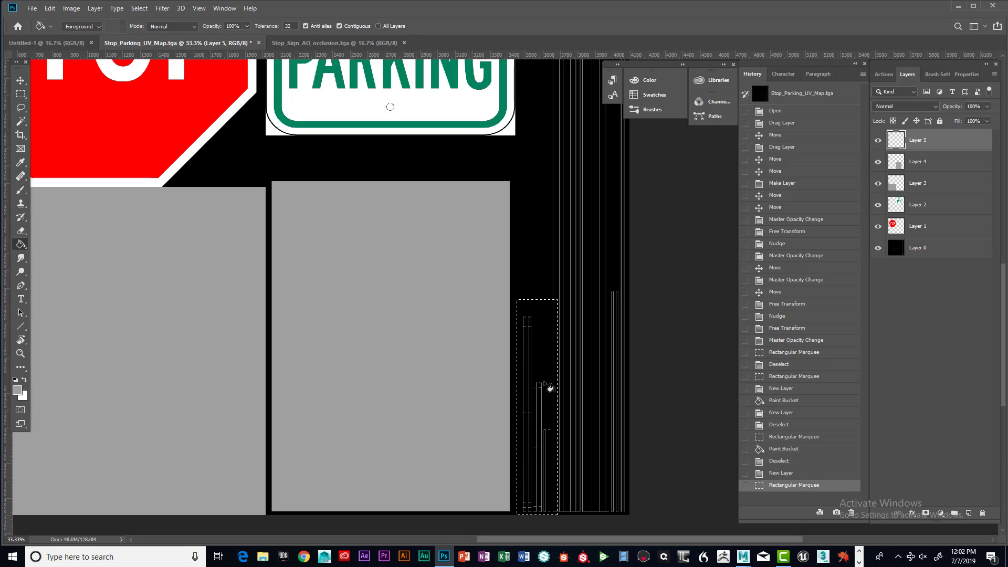
{"action": "left_click", "coordinate": [532, 367]}
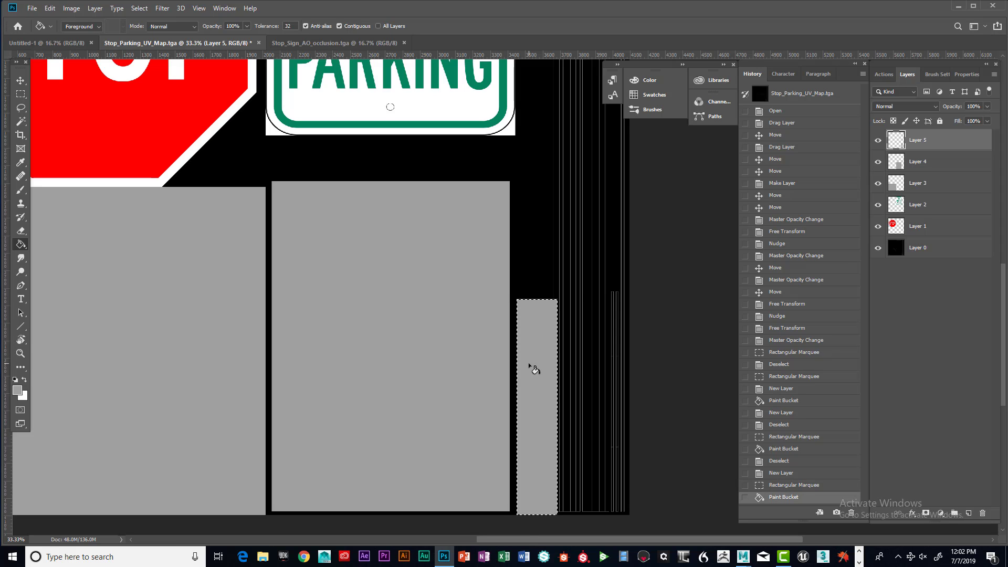
{"action": "left_click", "coordinate": [143, 9]}
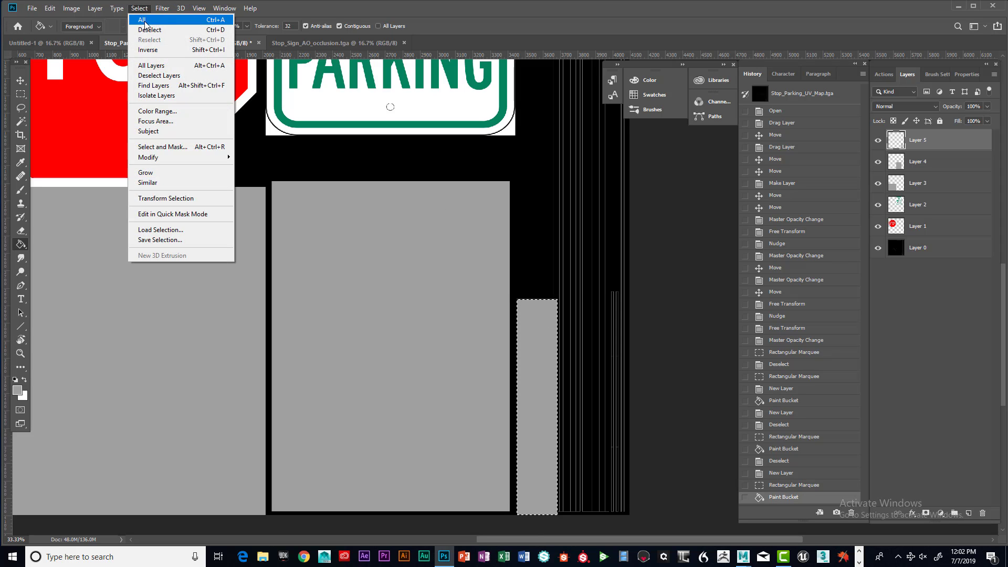
{"action": "left_click", "coordinate": [147, 31]}
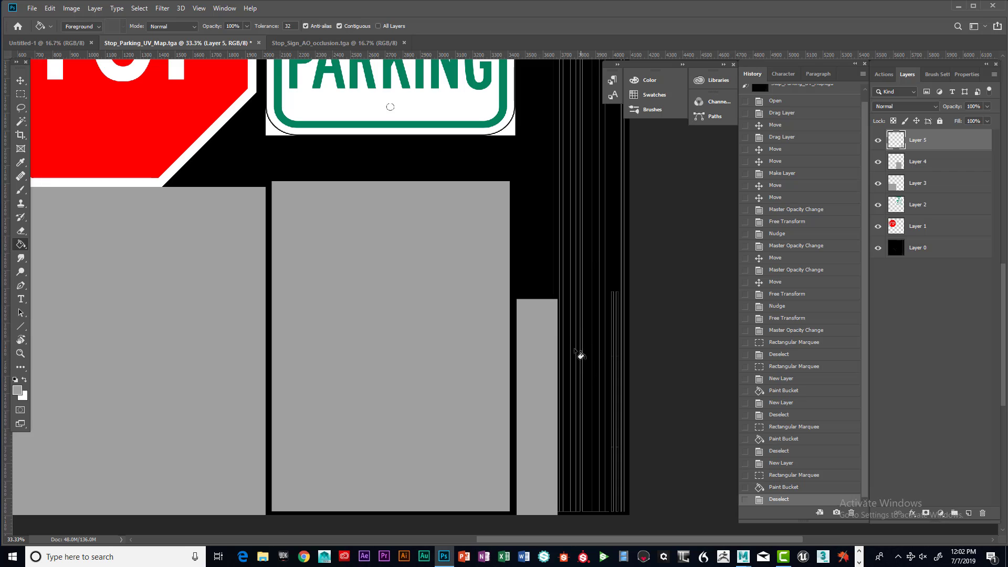
Step: Examine the extent of the tall UV strips along the canvas edge and their place in the overall texture layout
{"action": "scroll", "coordinate": [578, 296], "scroll_direction": "down", "scroll_amount": 1}
{"action": "scroll", "coordinate": [578, 300], "scroll_direction": "up", "scroll_amount": 3}
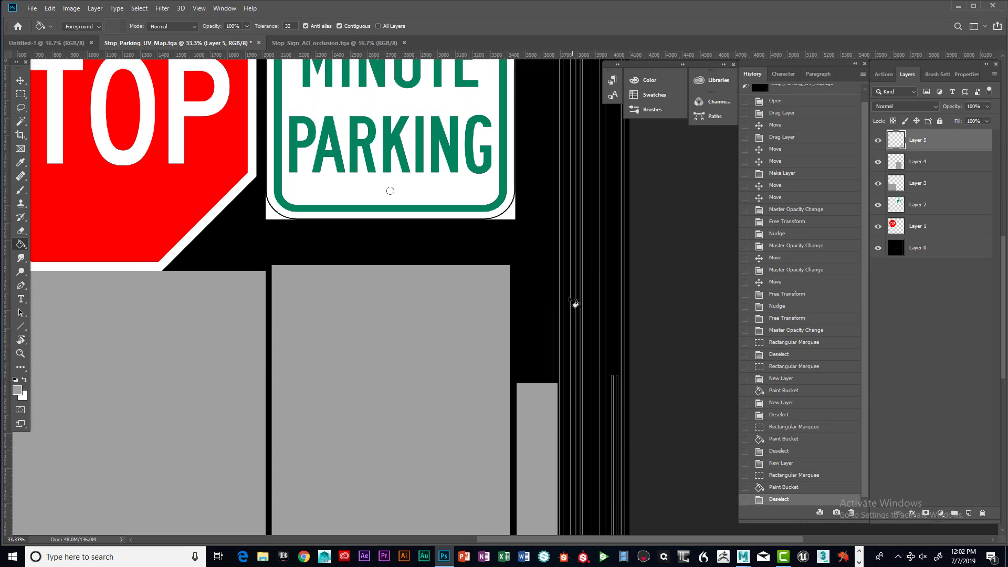
{"action": "scroll", "coordinate": [575, 303], "scroll_direction": "up", "scroll_amount": 7}
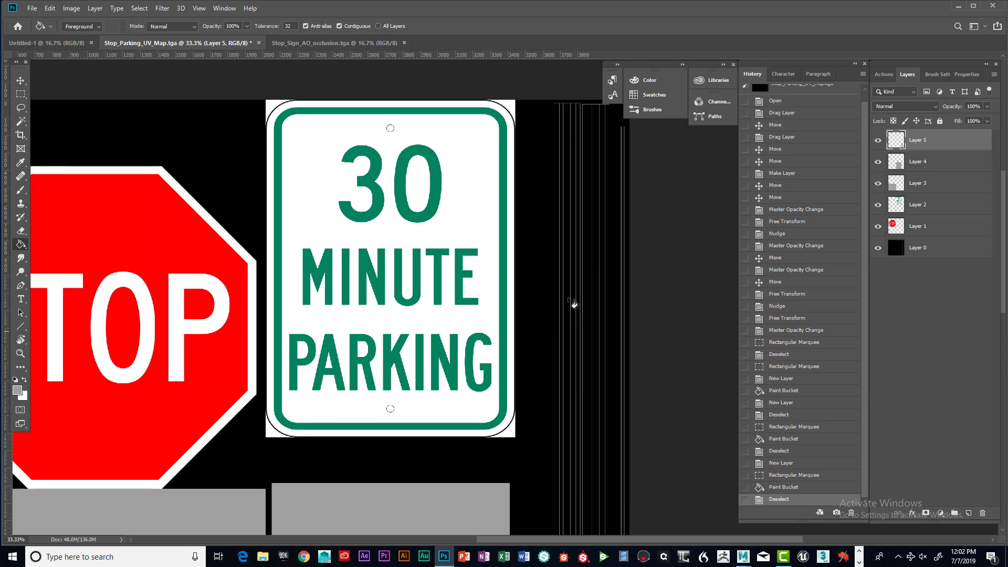
{"action": "scroll", "coordinate": [573, 303], "scroll_direction": "up", "scroll_amount": 10}
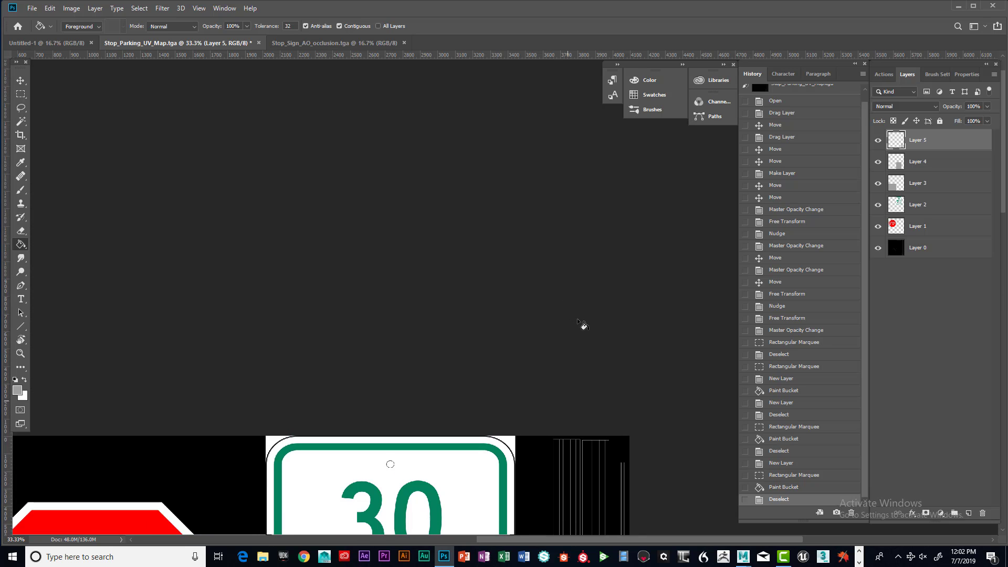
{"action": "scroll", "coordinate": [577, 318], "scroll_direction": "down", "scroll_amount": 4}
{"action": "scroll", "coordinate": [602, 339], "scroll_direction": "down", "scroll_amount": 1}
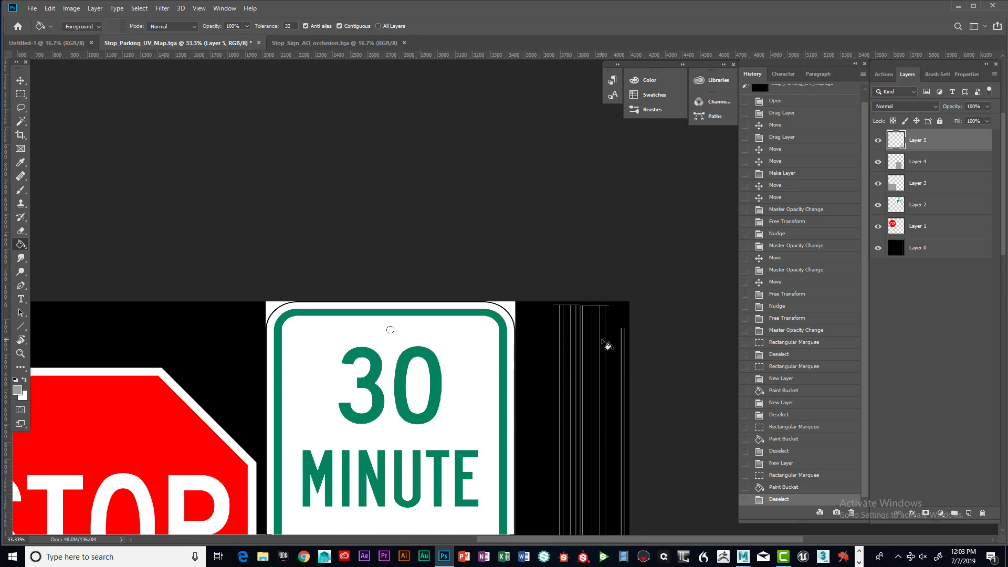
{"action": "scroll", "coordinate": [607, 345], "scroll_direction": "down", "scroll_amount": 6}
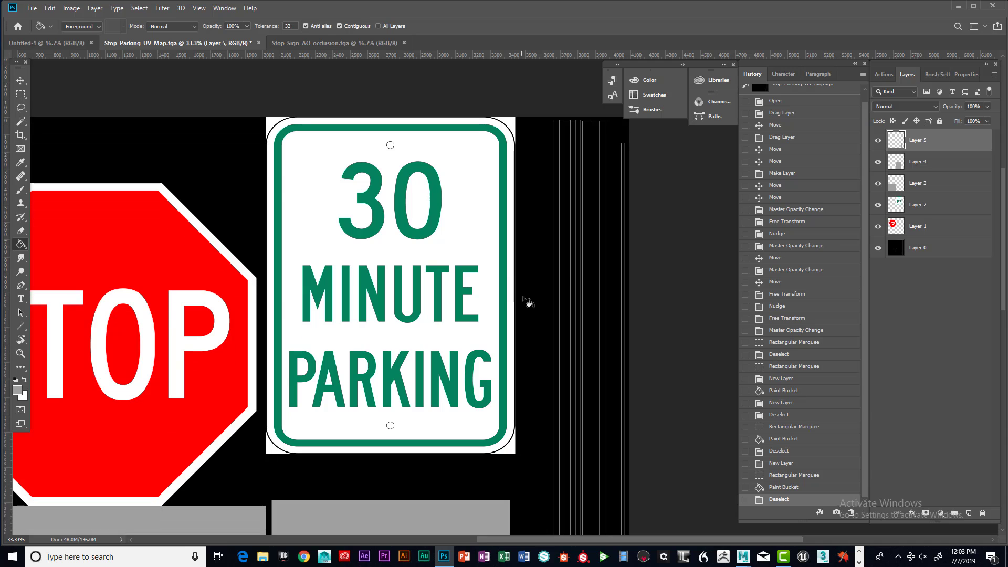
{"action": "scroll", "coordinate": [528, 303], "scroll_direction": "down", "scroll_amount": 1}
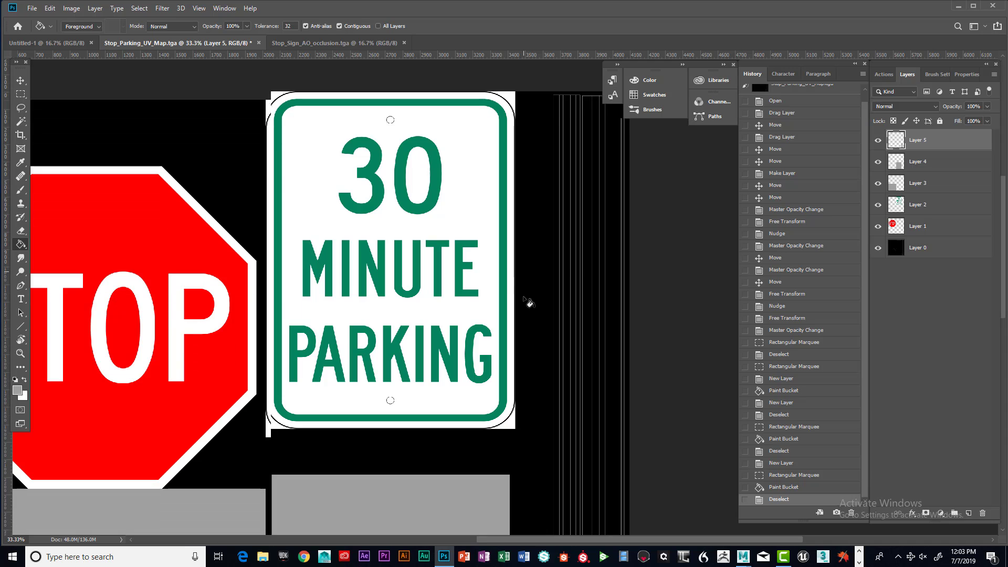
{"action": "left_click", "coordinate": [21, 354]}
{"action": "left_click", "coordinate": [290, 357]}
{"action": "left_click", "coordinate": [290, 357]}
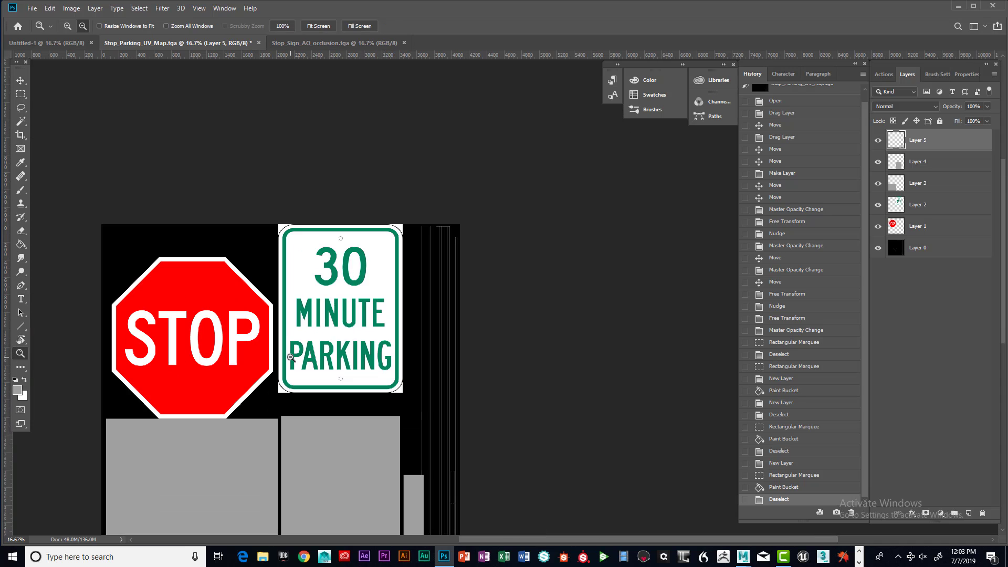
{"action": "scroll", "coordinate": [297, 357], "scroll_direction": "down", "scroll_amount": 5}
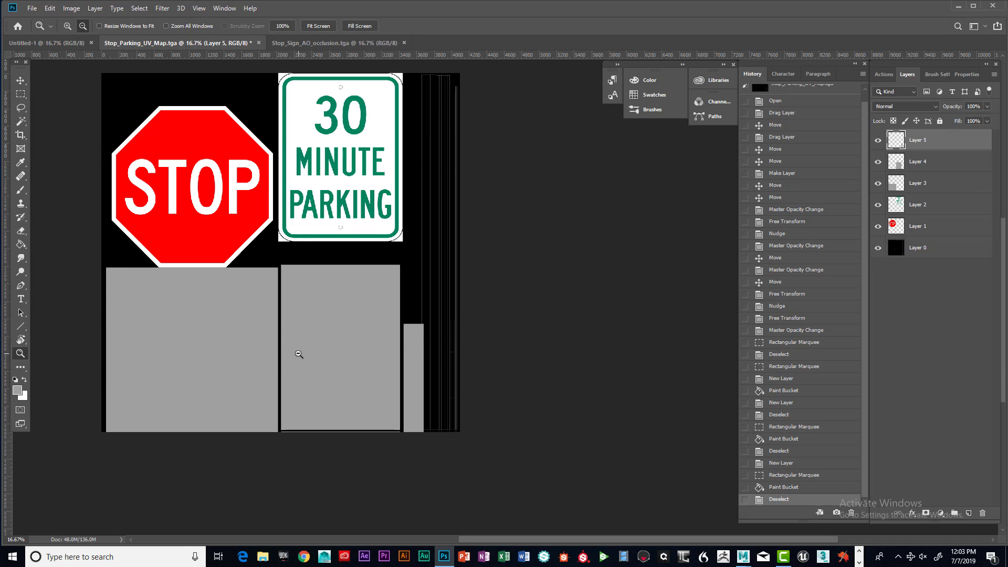
{"action": "left_click", "coordinate": [416, 218]}
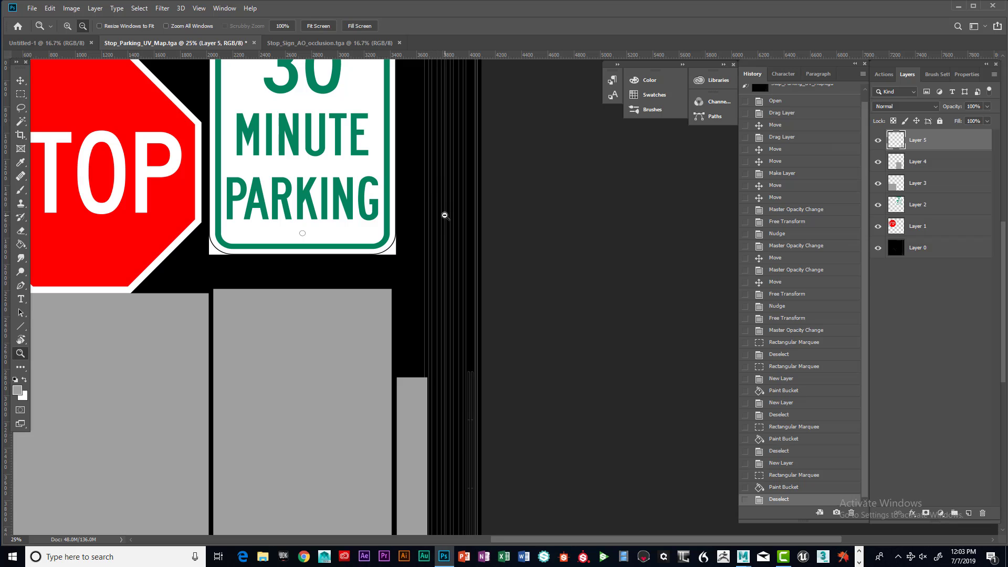
{"action": "scroll", "coordinate": [444, 215], "scroll_direction": "up", "scroll_amount": 2}
{"action": "scroll", "coordinate": [444, 216], "scroll_direction": "up", "scroll_amount": 3}
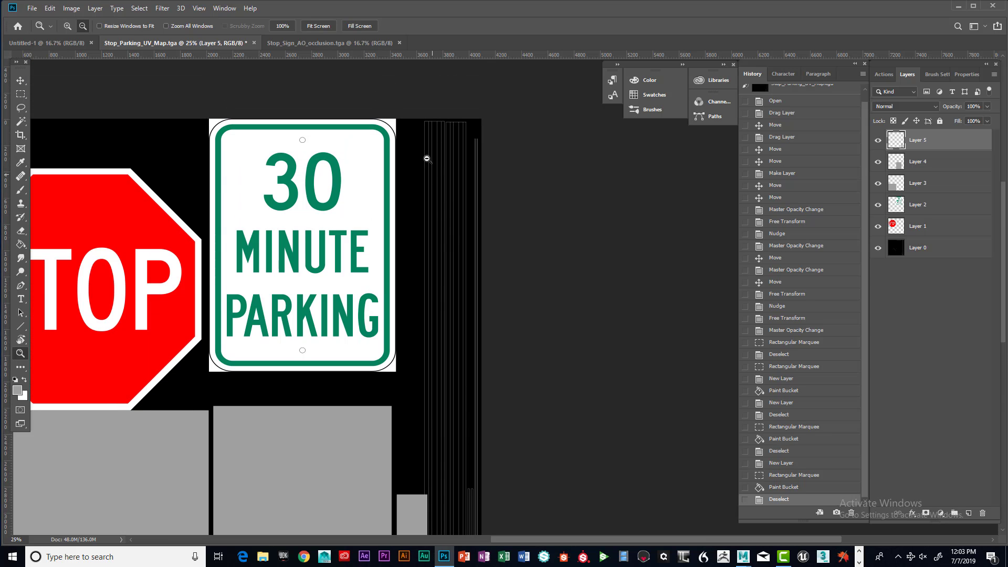
Step: On a new layer, select a full-height rectangle enclosing all the tall UV strips out to the canvas edge
{"action": "left_click", "coordinate": [20, 94]}
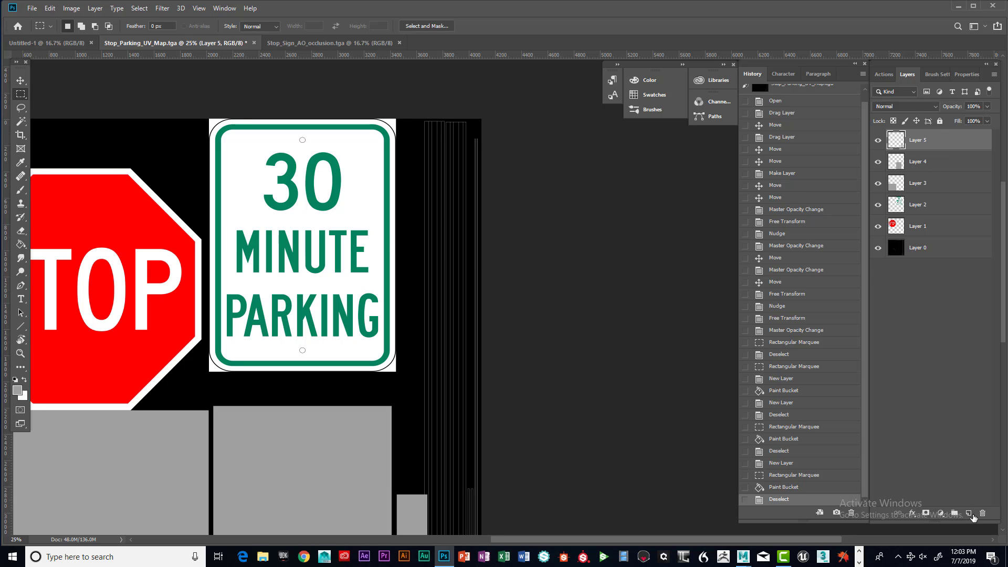
{"action": "left_click", "coordinate": [968, 514]}
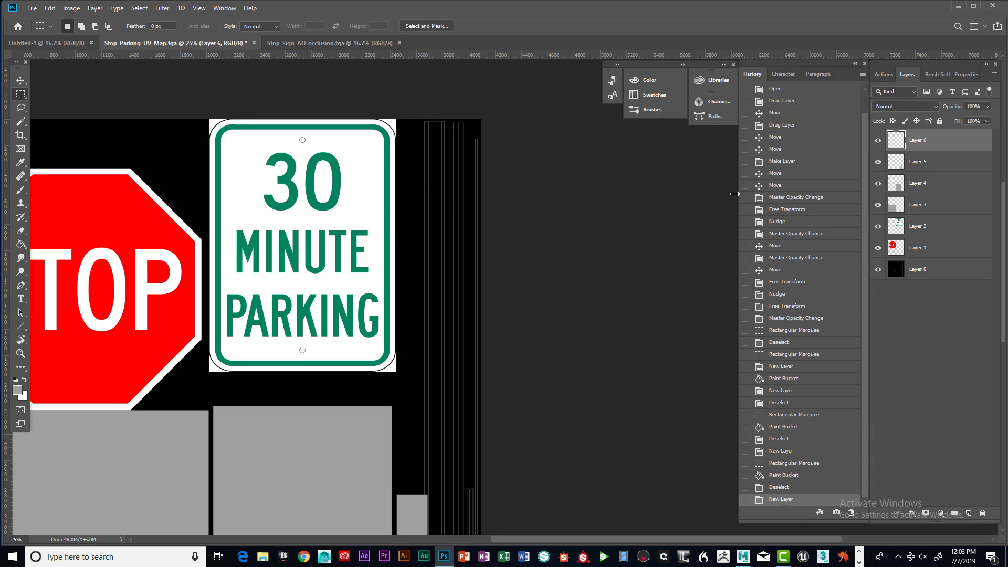
{"action": "left_click_drag", "start_coordinate": [463, 107], "coordinate": [517, 135]}
{"action": "left_click", "coordinate": [439, 111]}
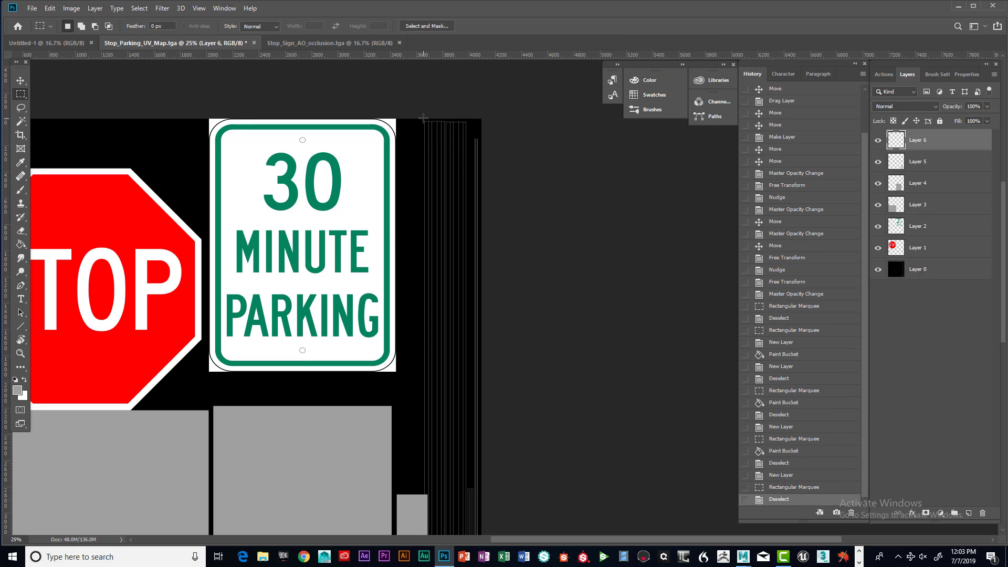
{"action": "left_click_drag", "start_coordinate": [423, 118], "coordinate": [513, 486]}
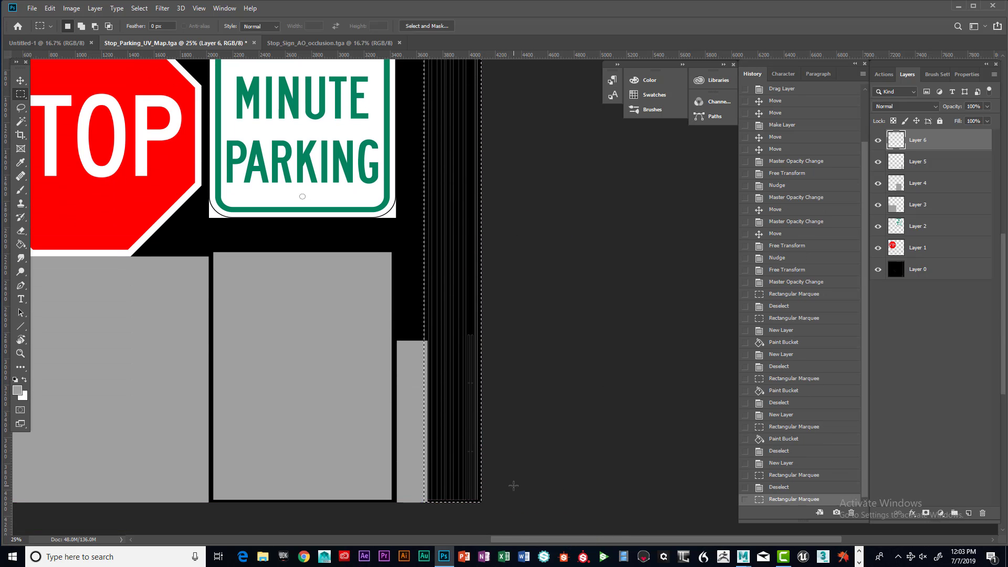
Step: Set the foreground color to the very dark green 013102
{"action": "key", "text": "i"}
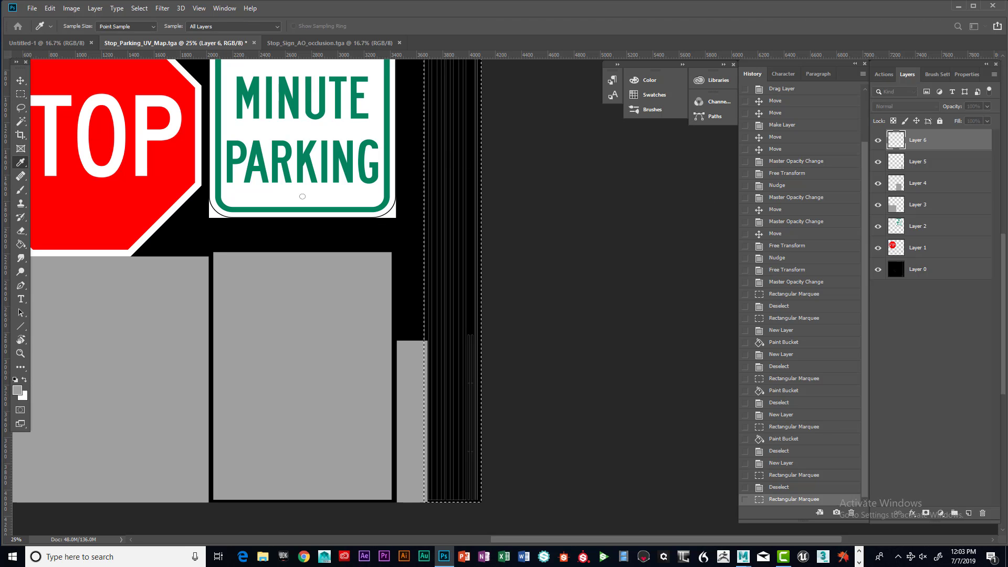
{"action": "left_click", "coordinate": [17, 390]}
{"action": "mouse_move", "coordinate": [712, 266]}
{"action": "left_mouse_down"}
{"action": "mouse_move", "coordinate": [712, 276]}
{"action": "mouse_move", "coordinate": [698, 276]}
{"action": "mouse_move", "coordinate": [717, 264]}
{"action": "left_mouse_up"}
{"action": "left_click", "coordinate": [667, 288]}
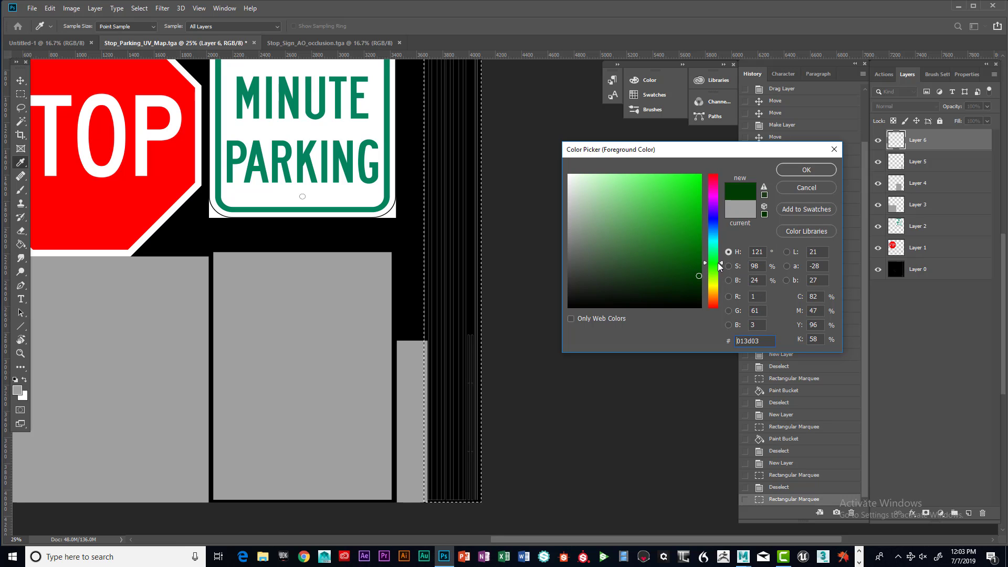
{"action": "left_click", "coordinate": [697, 285]}
{"action": "left_click", "coordinate": [805, 169]}
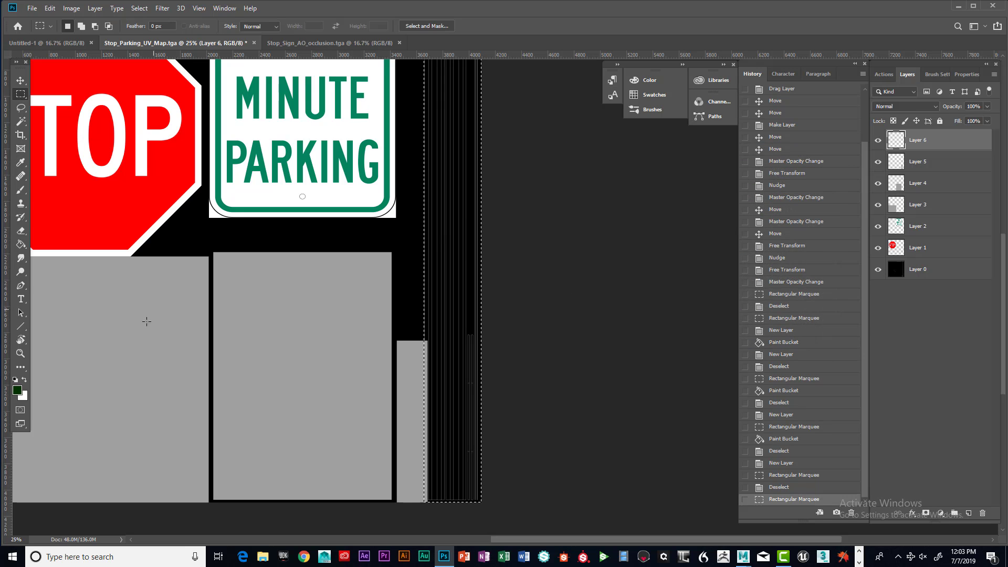
{"action": "left_click", "coordinate": [18, 389]}
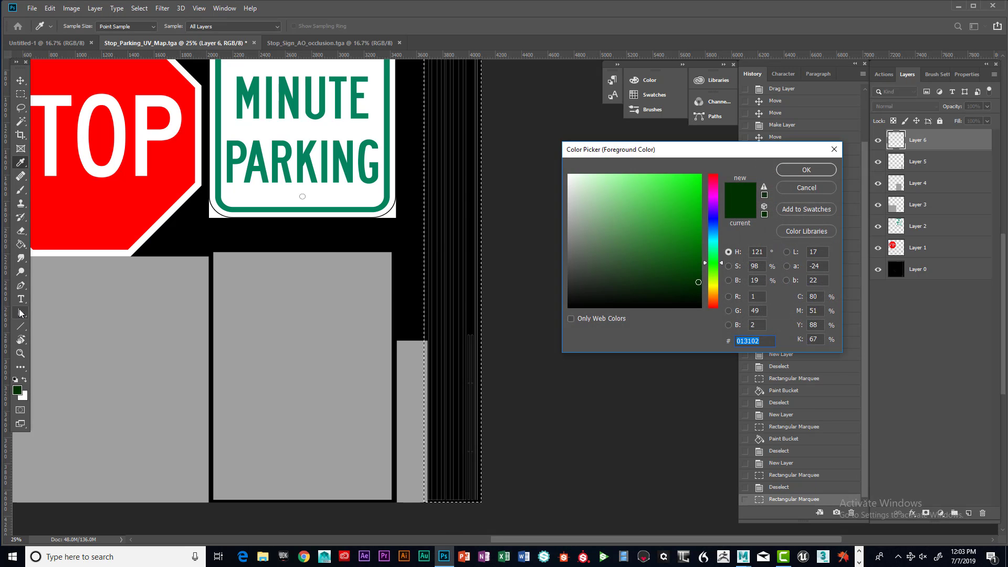
{"action": "left_click", "coordinate": [806, 169]}
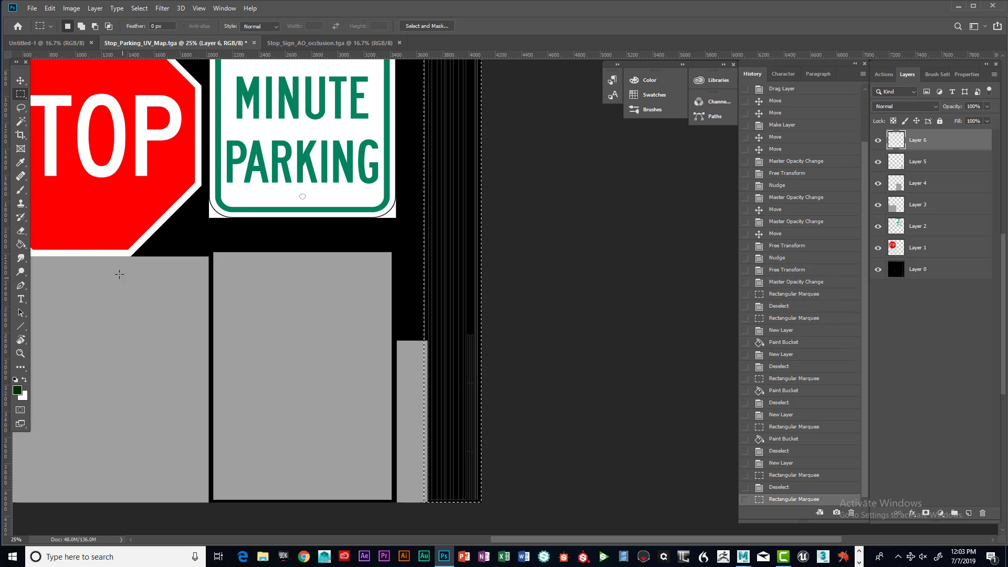
Step: Fill the selected tall-strip area with the dark green using the Paint Bucket, check it along its height and deselect it
{"action": "left_click", "coordinate": [21, 245]}
{"action": "left_click", "coordinate": [445, 269]}
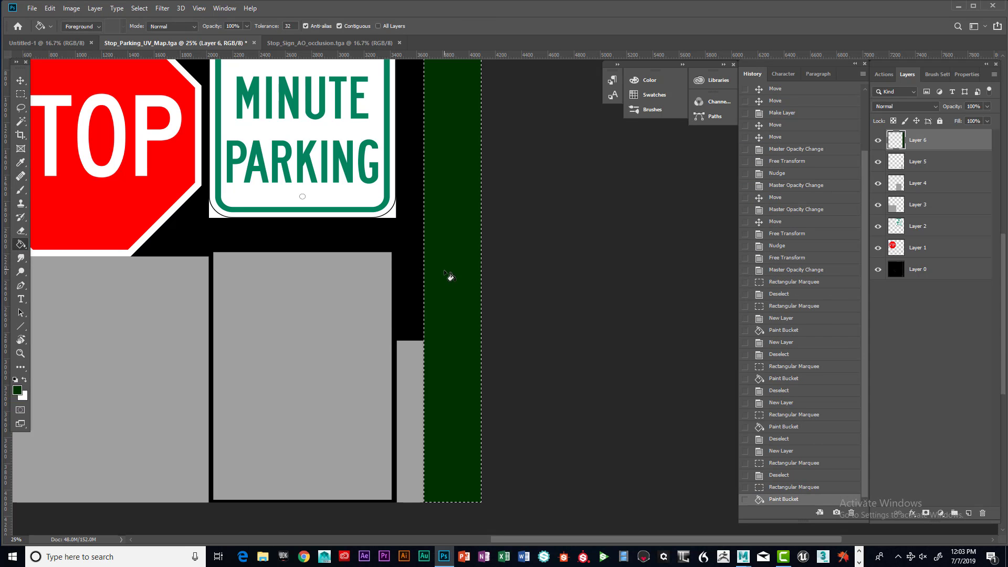
{"action": "scroll", "coordinate": [378, 315], "scroll_direction": "down", "scroll_amount": 1}
{"action": "scroll", "coordinate": [374, 313], "scroll_direction": "up", "scroll_amount": 7}
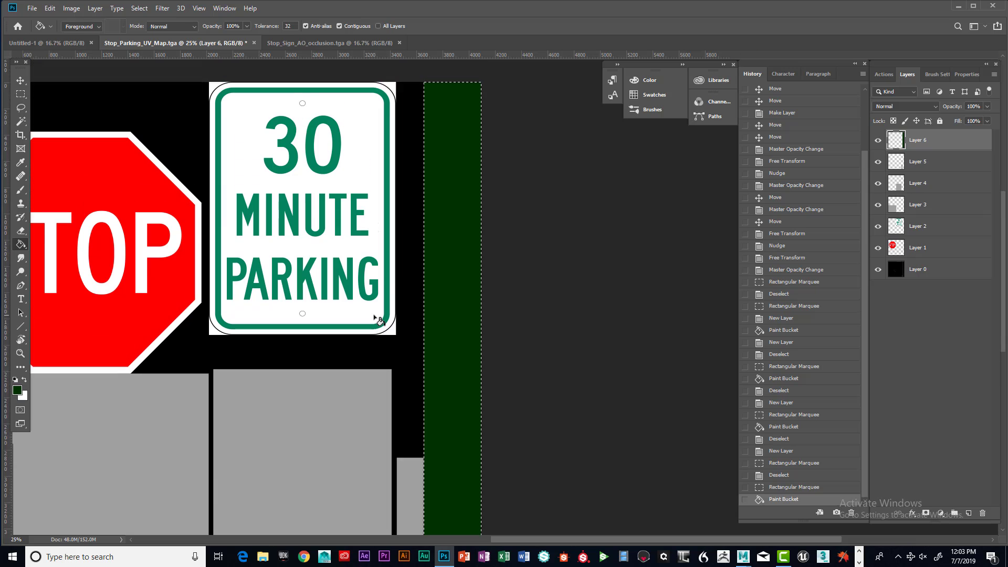
{"action": "scroll", "coordinate": [378, 319], "scroll_direction": "up", "scroll_amount": 3}
{"action": "scroll", "coordinate": [405, 342], "scroll_direction": "down", "scroll_amount": 2}
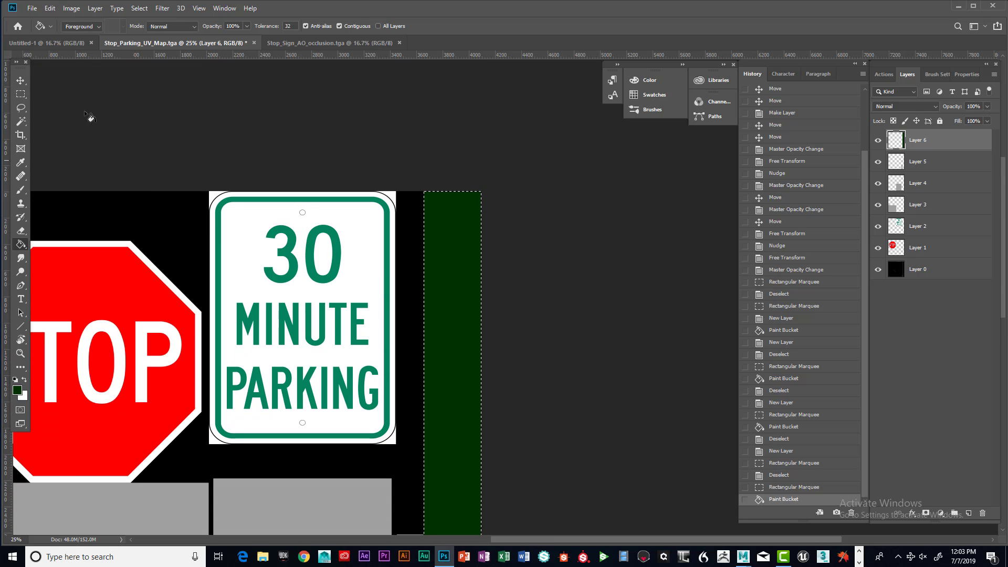
{"action": "left_click", "coordinate": [139, 9]}
{"action": "left_click", "coordinate": [147, 26]}
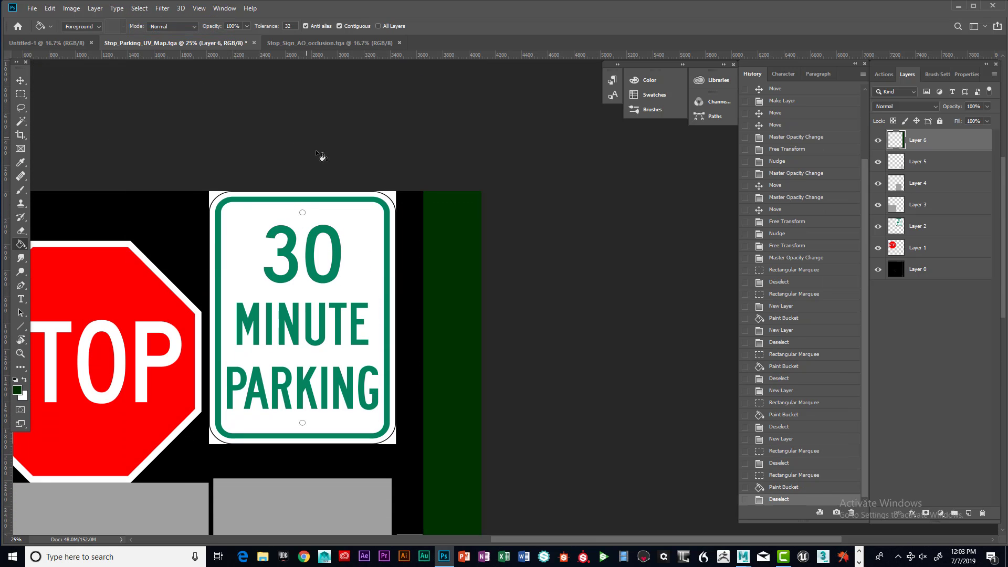
Step: Examine the complete texture layout, including both signs, the grey back panels and the green post strip
{"action": "scroll", "coordinate": [556, 378], "scroll_direction": "down", "scroll_amount": 1}
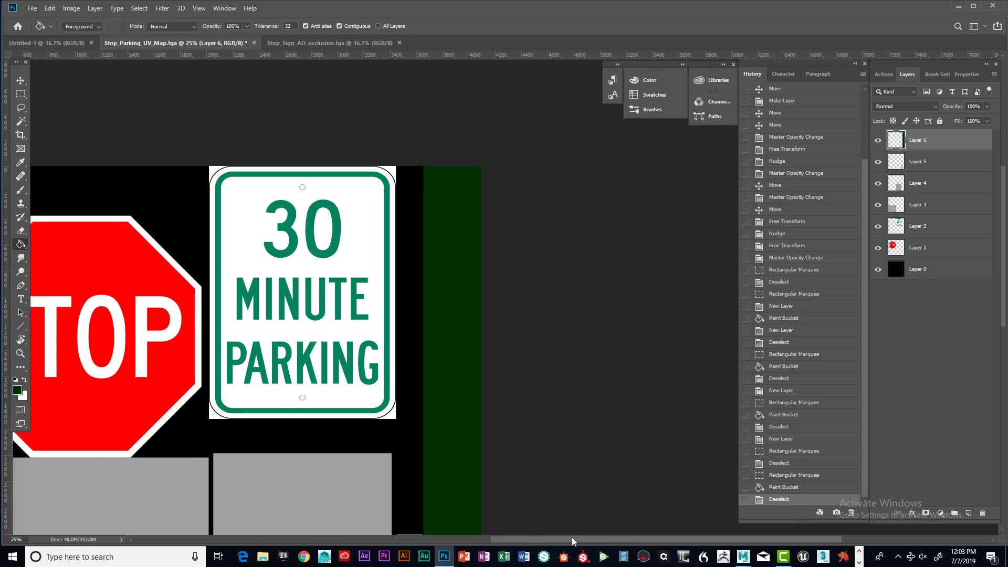
{"action": "left_click_drag", "start_coordinate": [572, 538], "coordinate": [431, 536]}
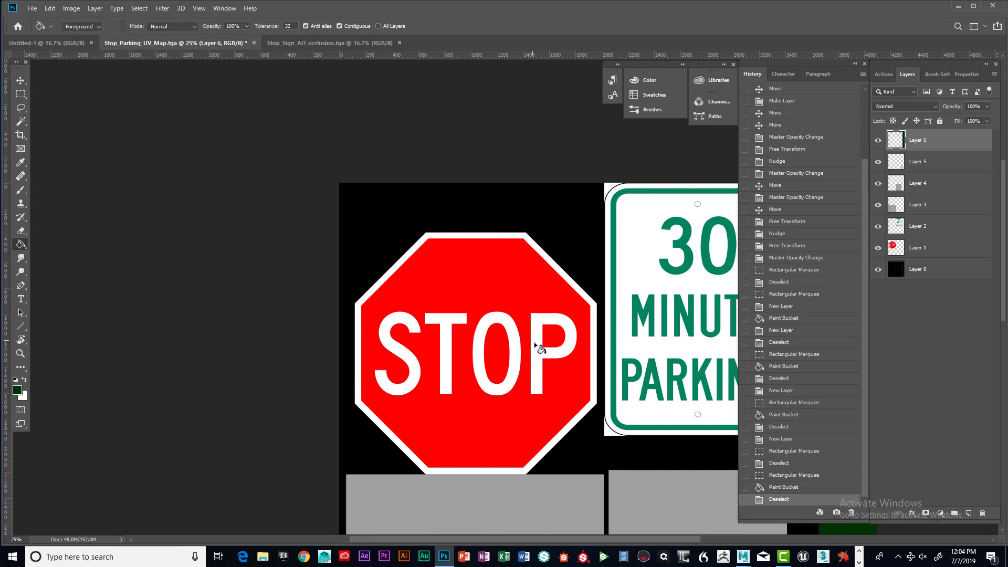
{"action": "scroll", "coordinate": [596, 405], "scroll_direction": "down", "scroll_amount": 1}
{"action": "left_click_drag", "start_coordinate": [667, 537], "coordinate": [705, 524]}
{"action": "scroll", "coordinate": [628, 435], "scroll_direction": "down", "scroll_amount": 4}
{"action": "scroll", "coordinate": [631, 429], "scroll_direction": "up", "scroll_amount": 1}
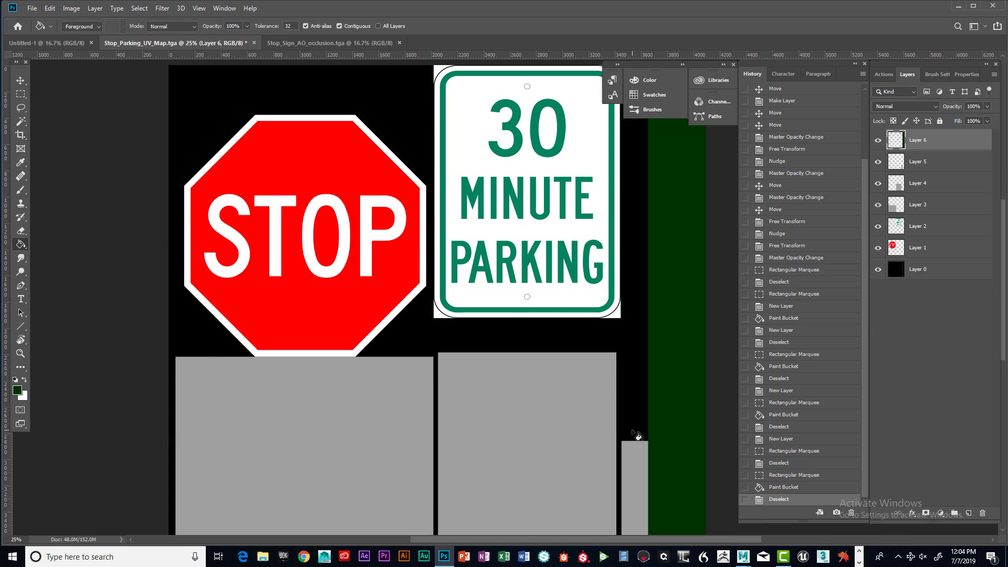
{"action": "left_click", "coordinate": [23, 352]}
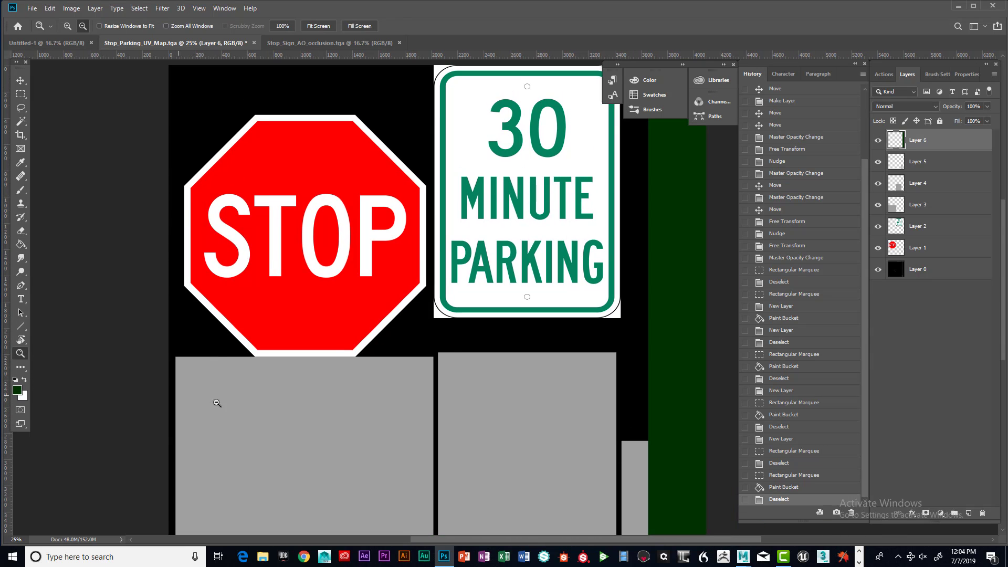
{"action": "left_click", "coordinate": [294, 415]}
{"action": "left_click", "coordinate": [314, 423]}
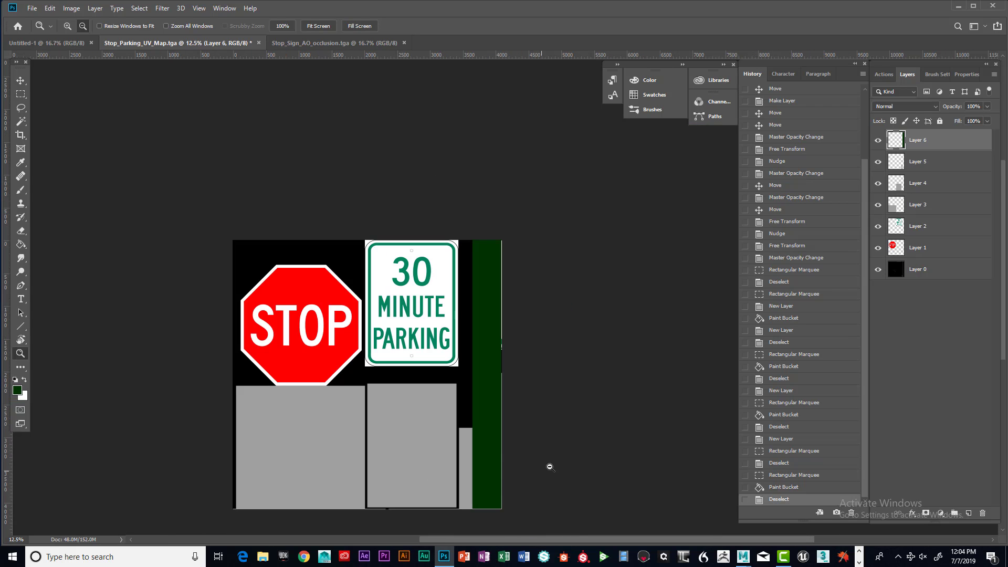